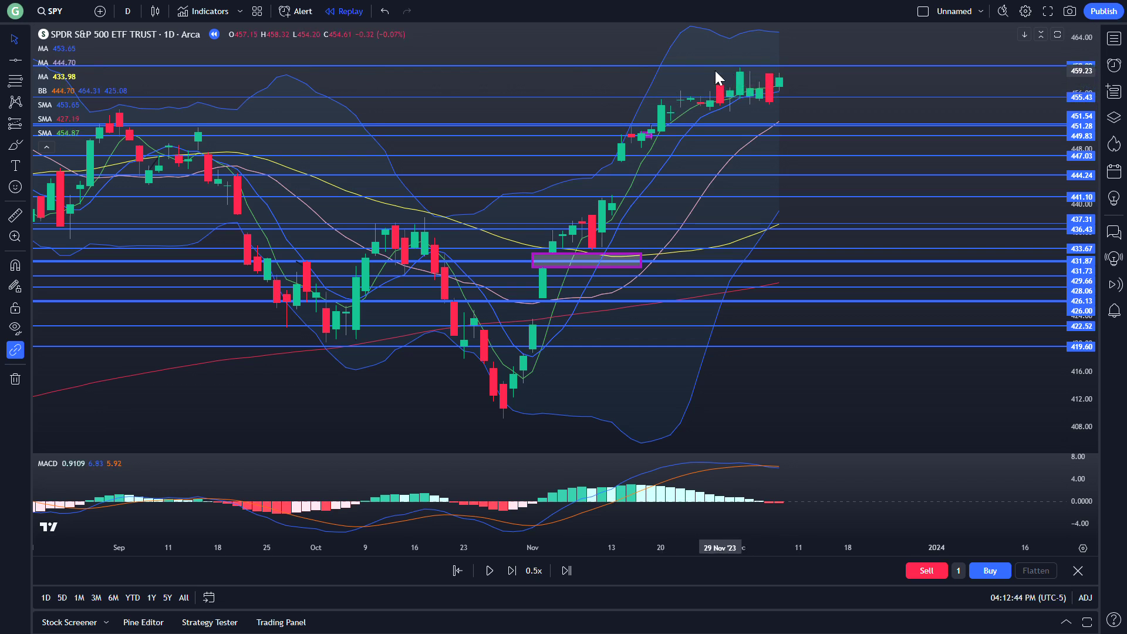
Switch the SPY chart to the 1-minute interval and hide the last SMA indicator in the legend
click(126, 12)
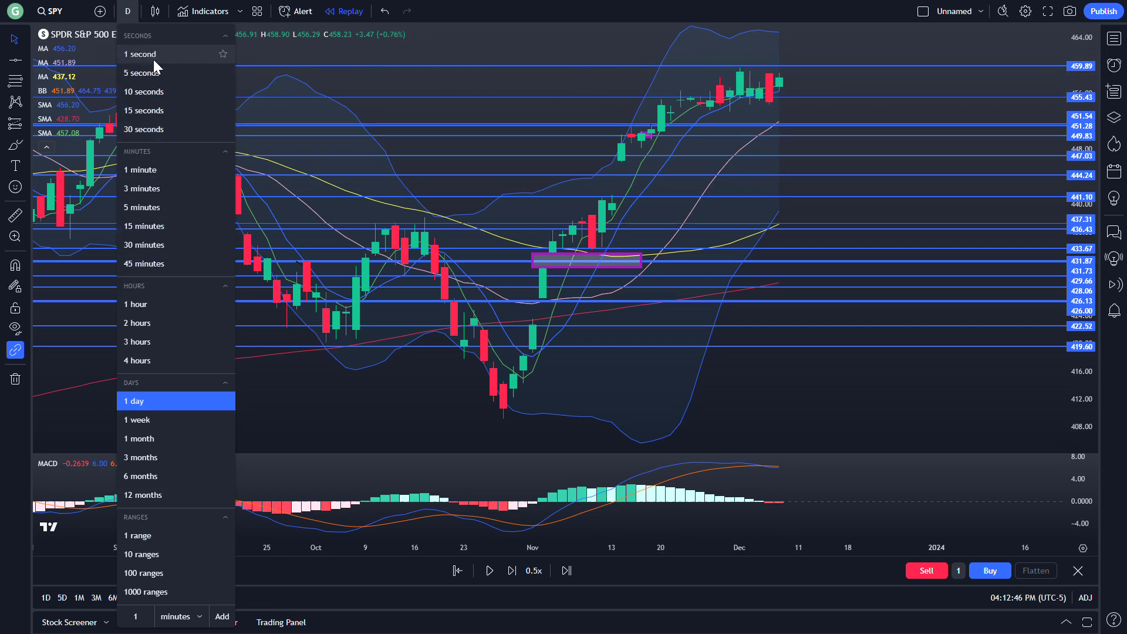
click(151, 170)
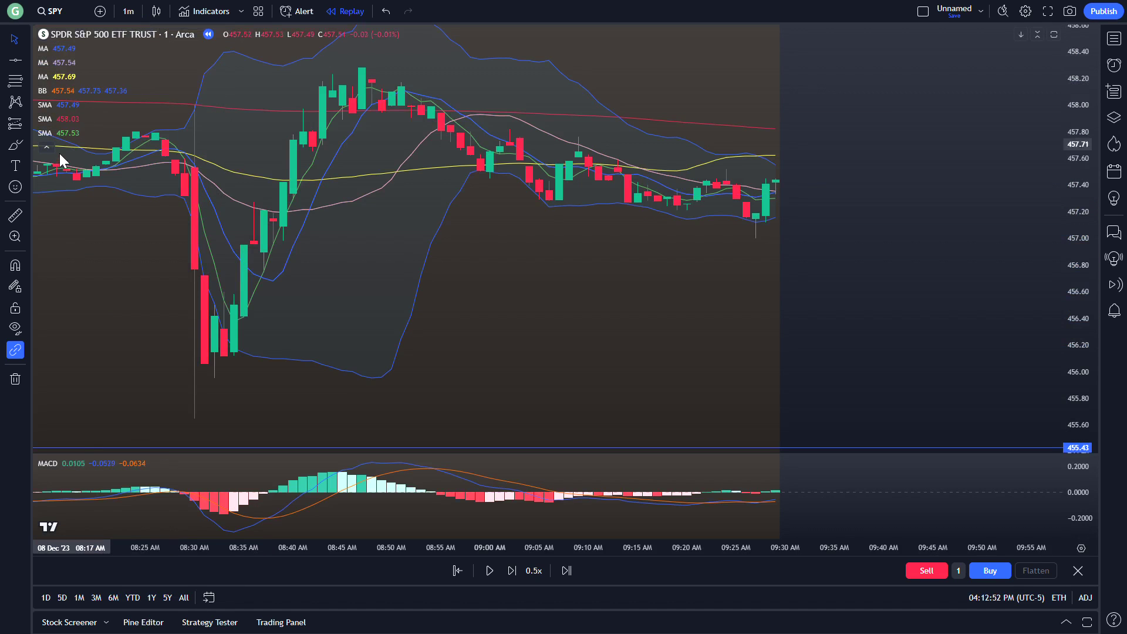
mouse_move(52, 135)
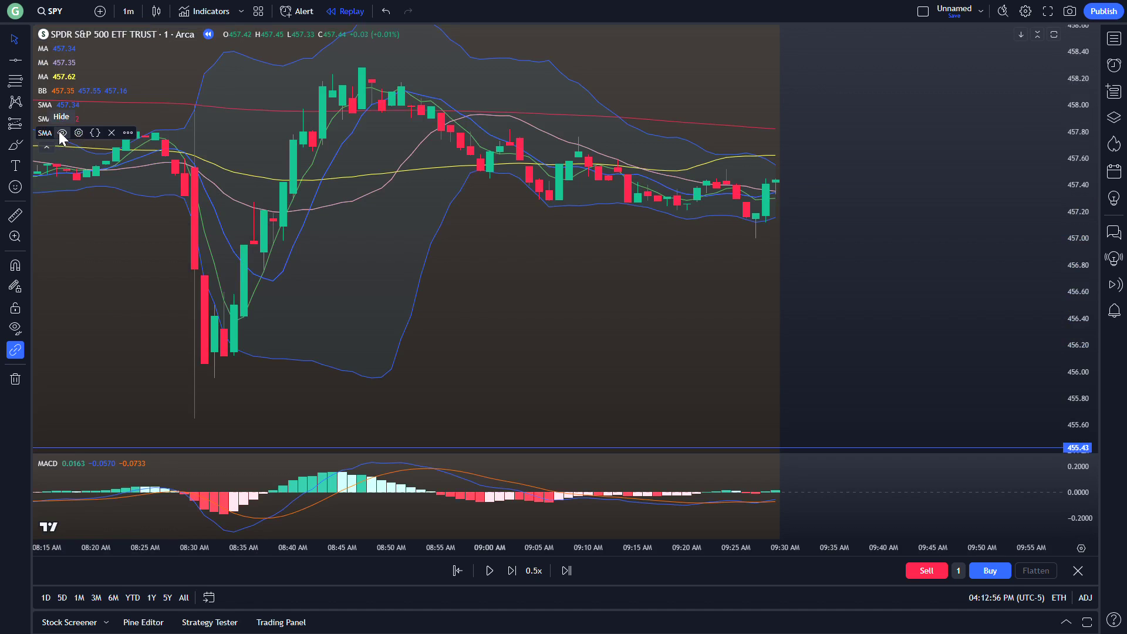
click(62, 134)
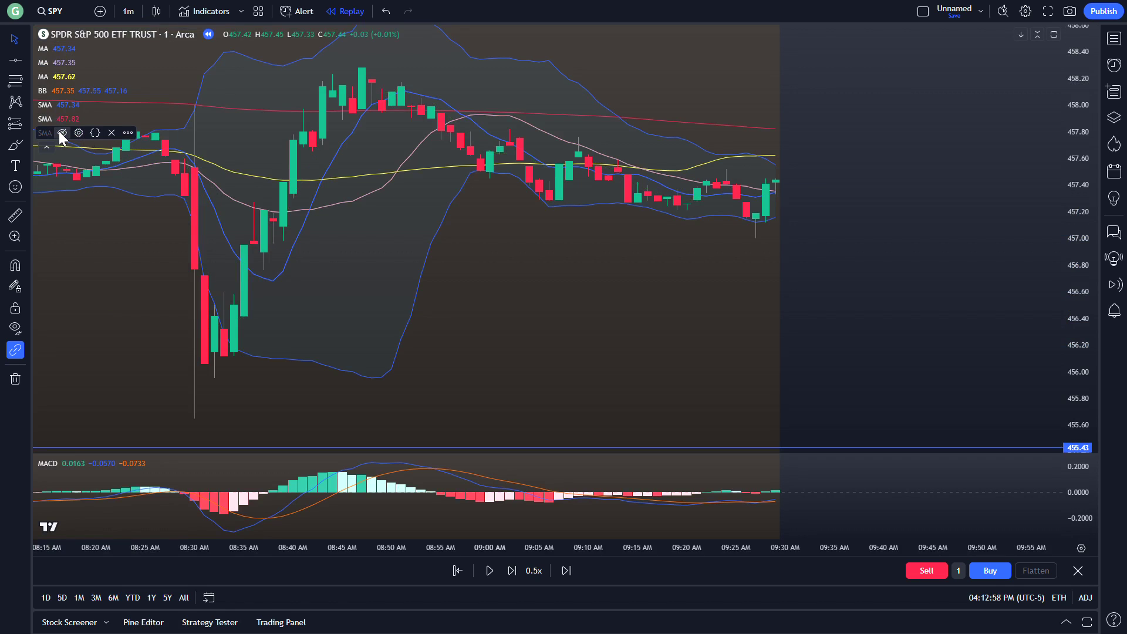
Play the bar replay through the 9:30 AM opening candle and pause it
drag(500, 238, 553, 320)
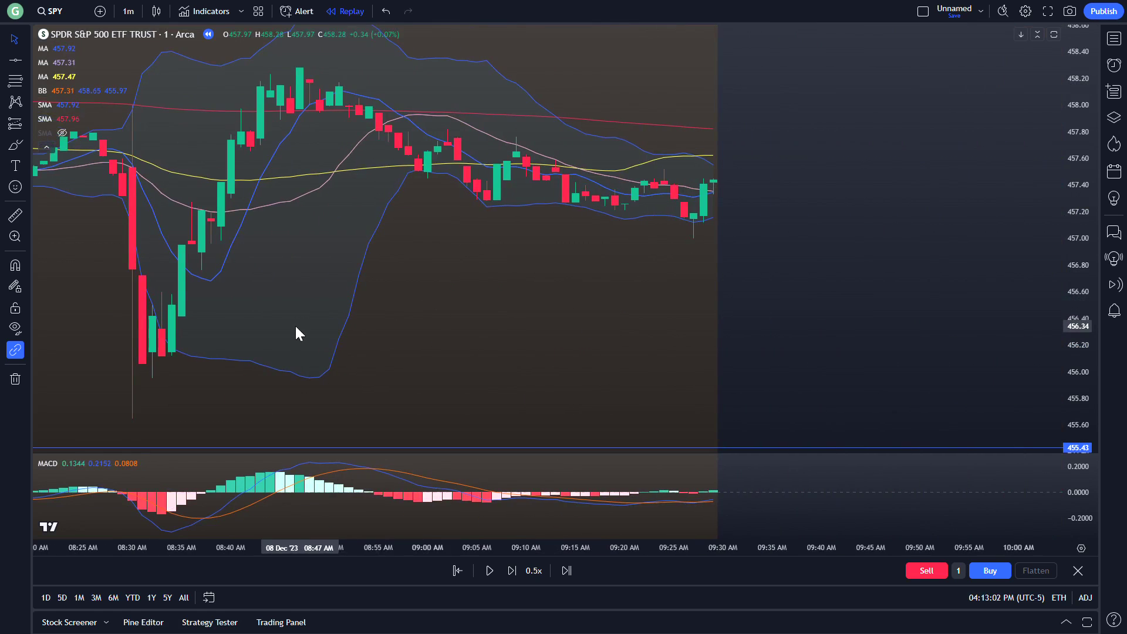
drag(424, 317, 384, 319)
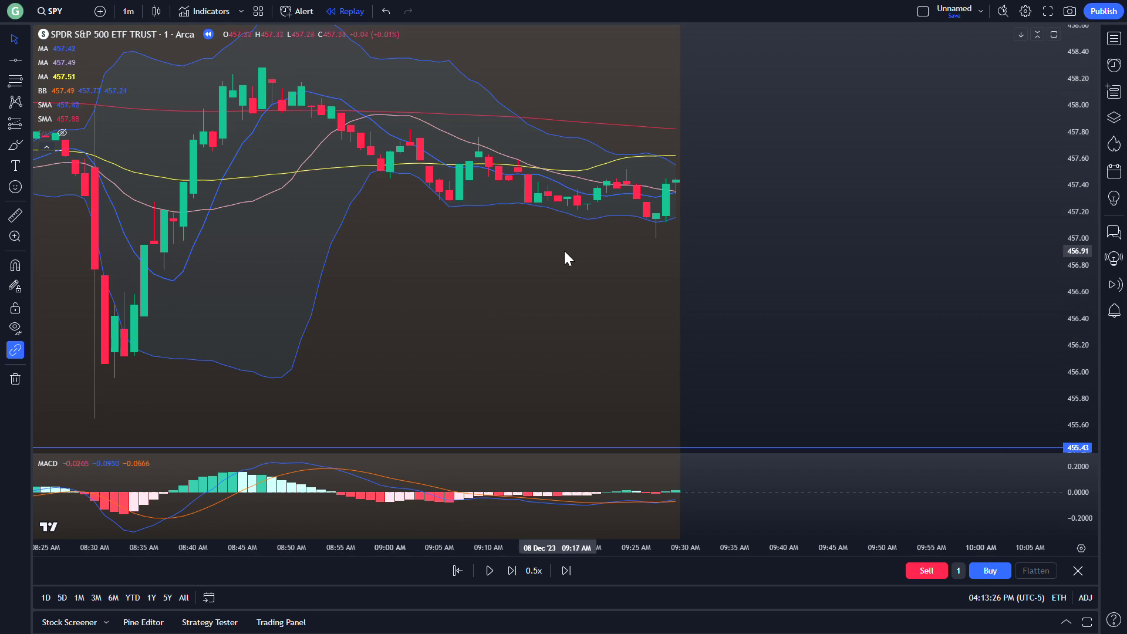
click(485, 579)
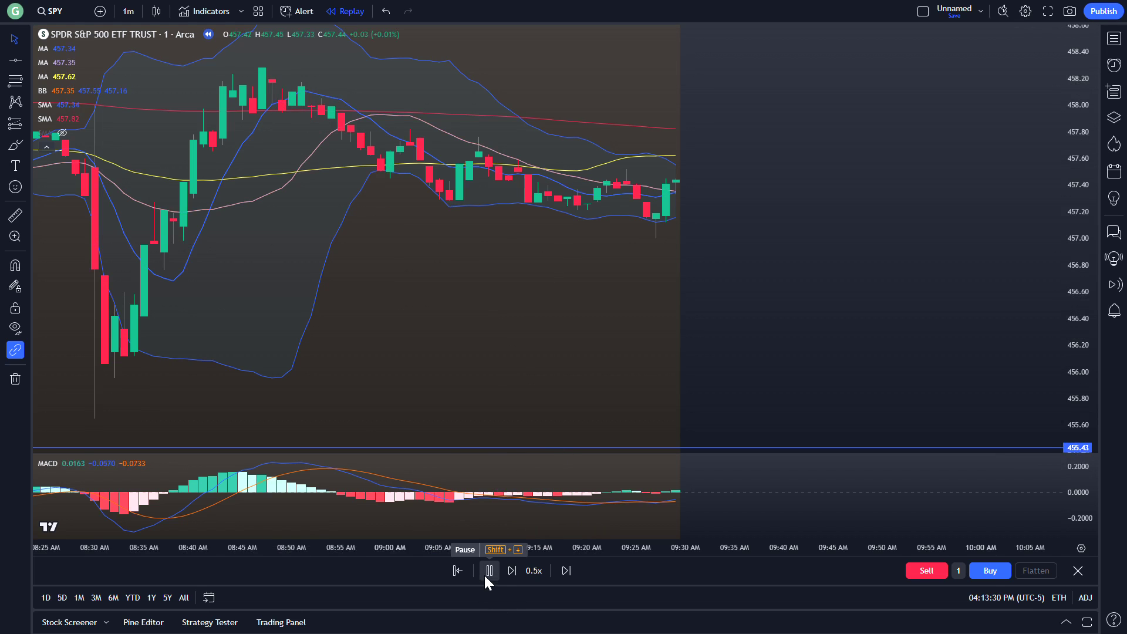
click(485, 579)
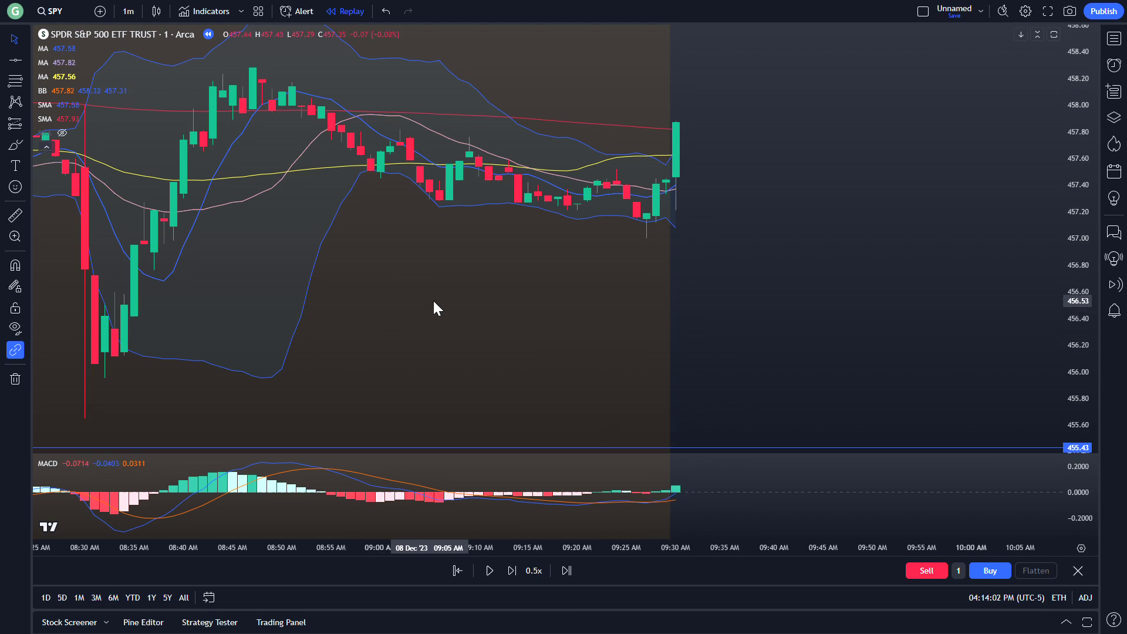
Advance the replay through the 9:31, 9:32 and 9:33 AM candles, pausing after each one
drag(750, 360, 690, 356)
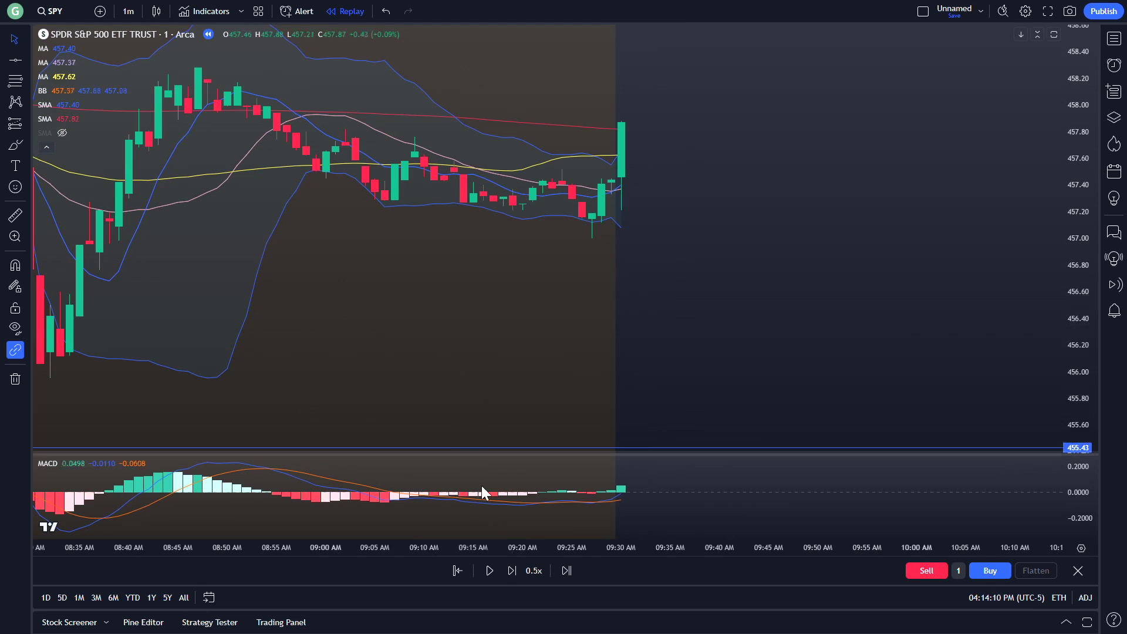
click(490, 571)
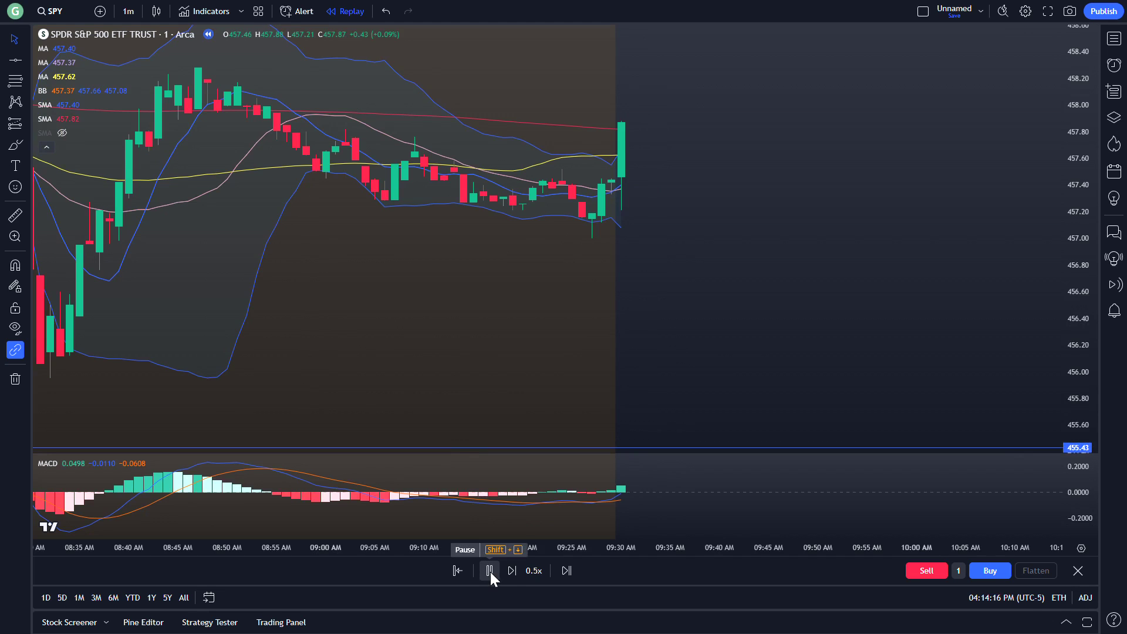
click(490, 572)
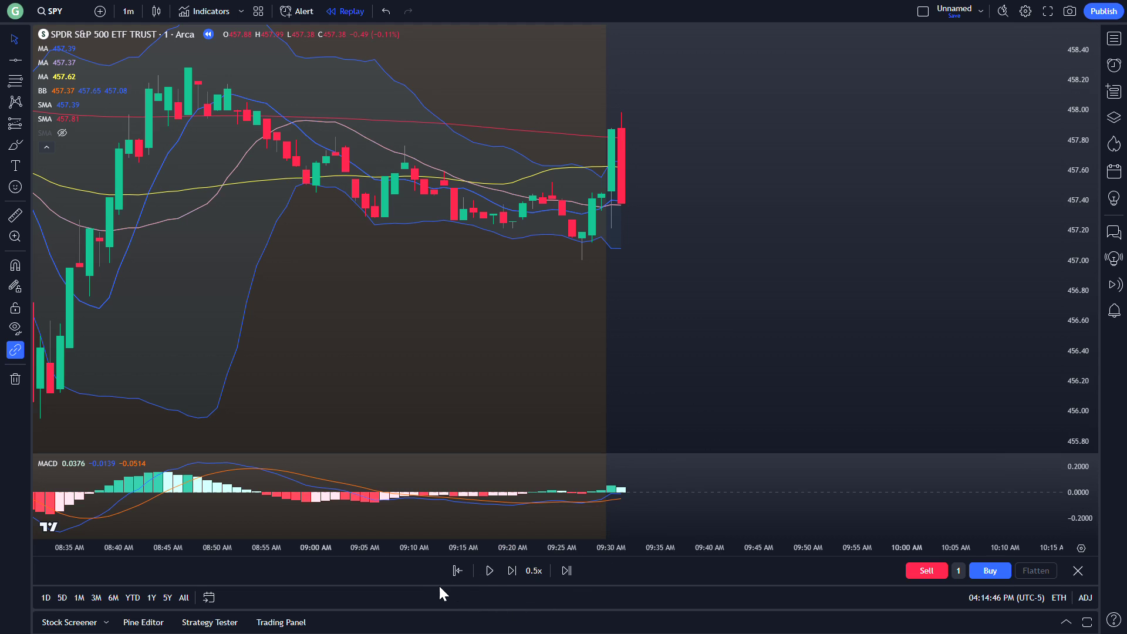
click(490, 571)
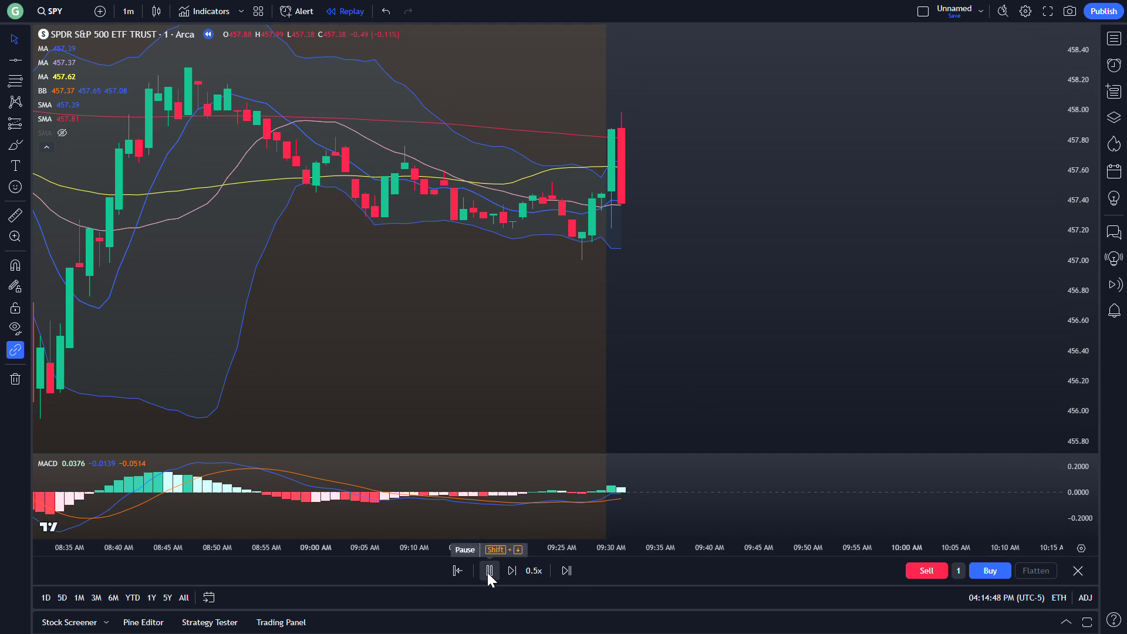
click(489, 571)
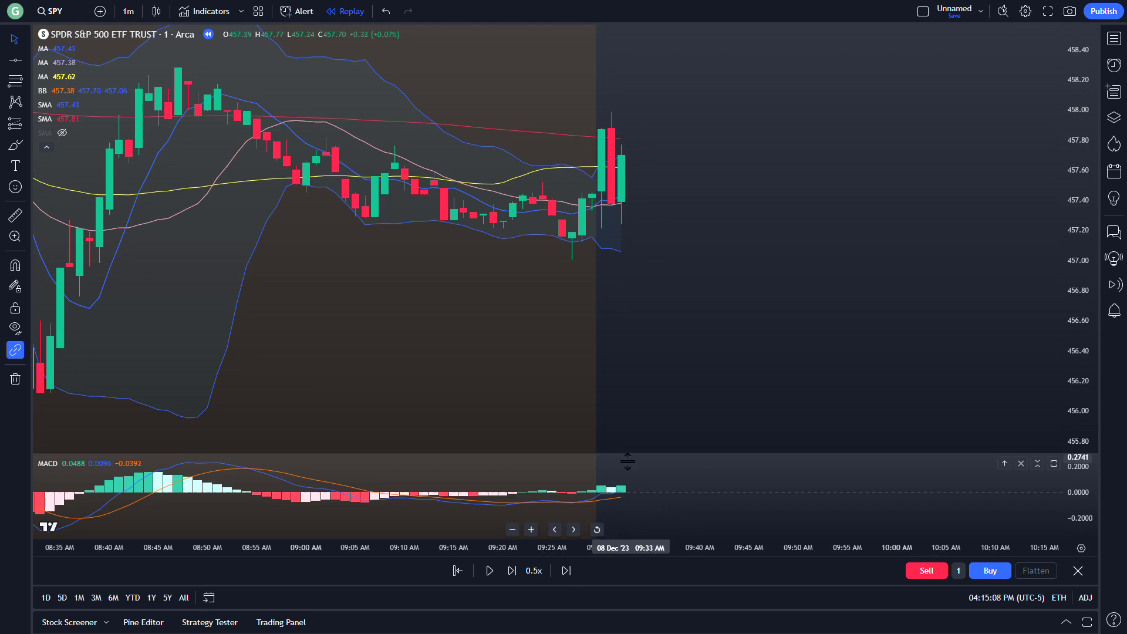
click(489, 571)
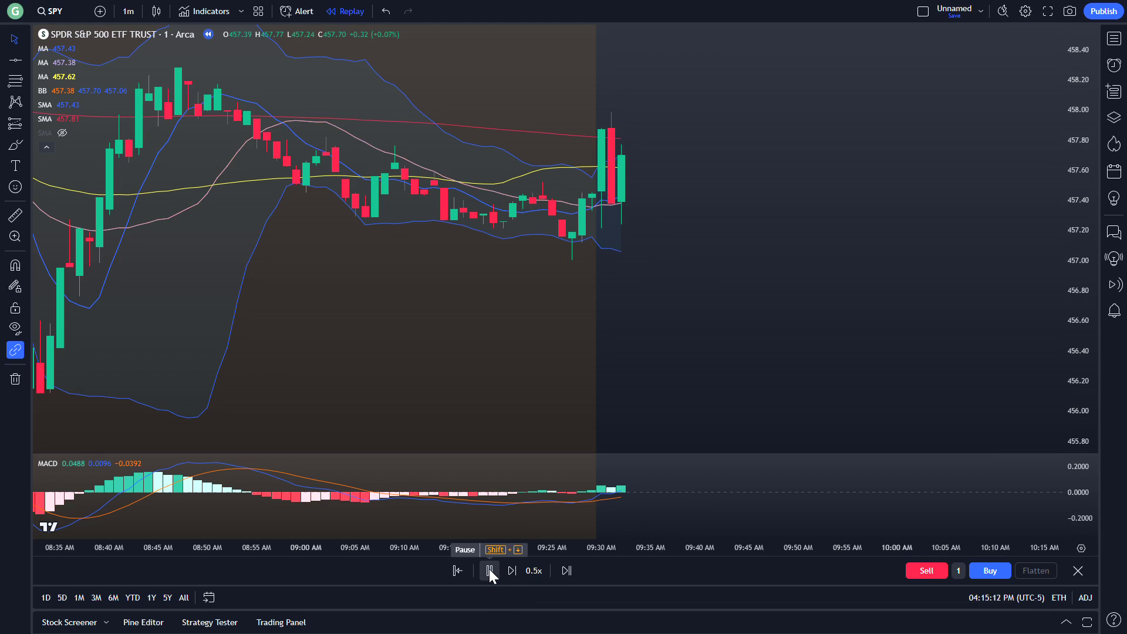
click(489, 570)
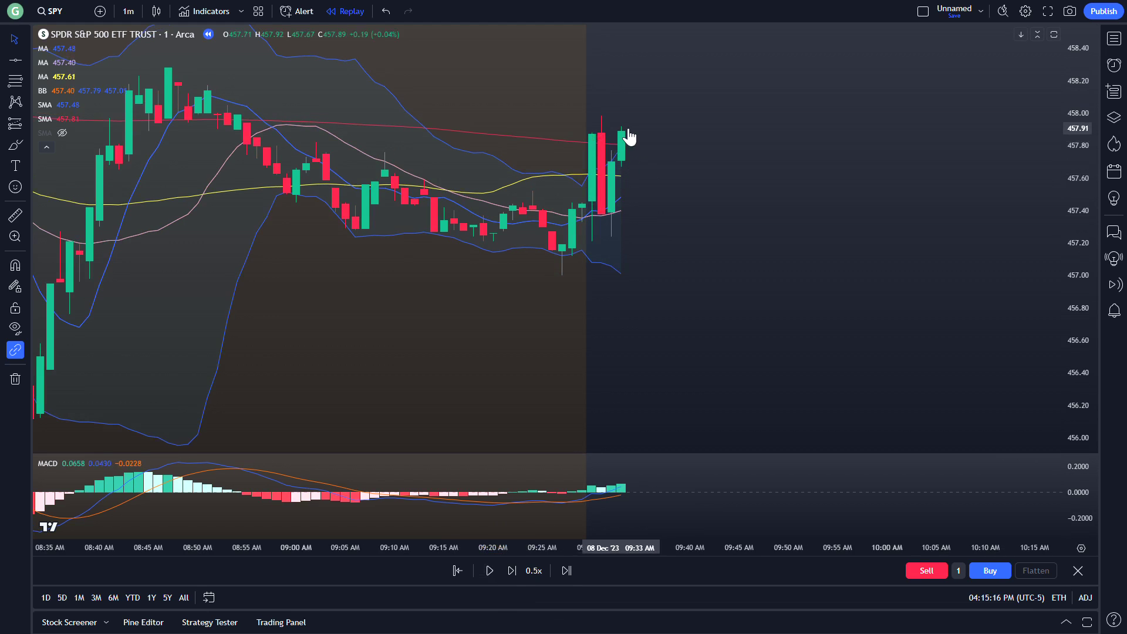
Run the replay for the 9:34 AM candle and pause it
click(489, 570)
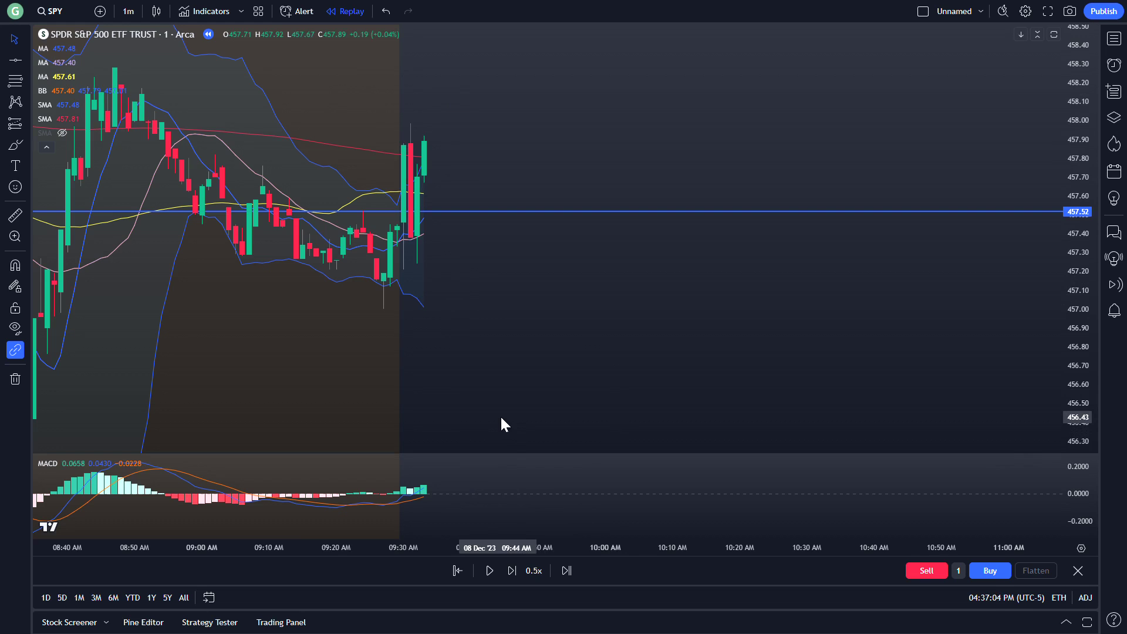
click(489, 571)
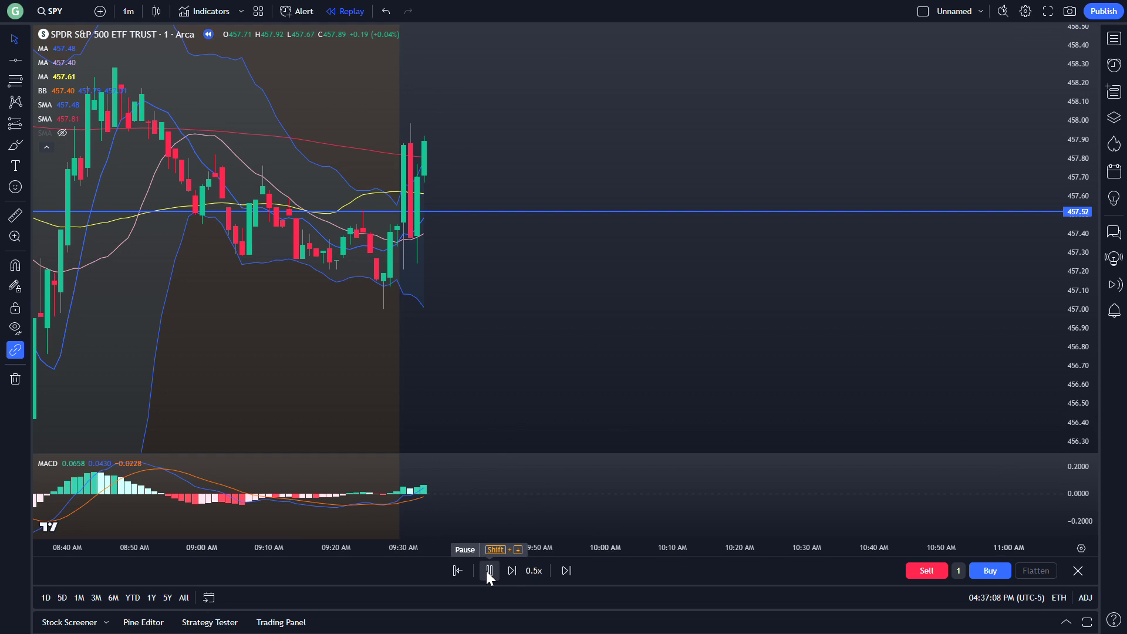
click(489, 571)
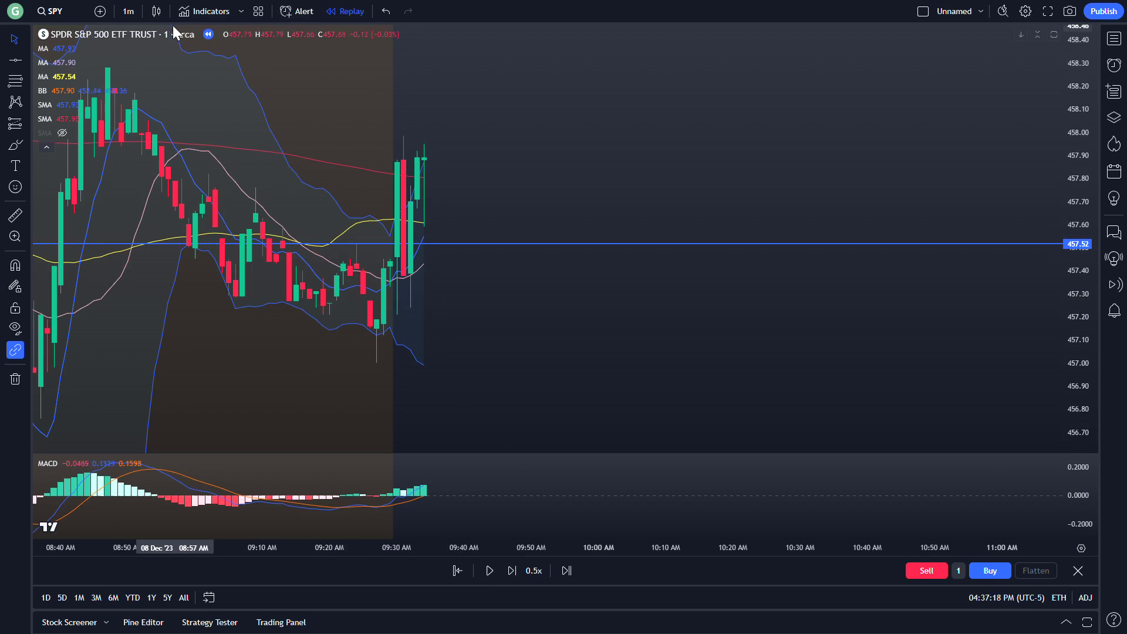
Check the price action on the 5-minute interval and return the chart to 1 minute
click(133, 15)
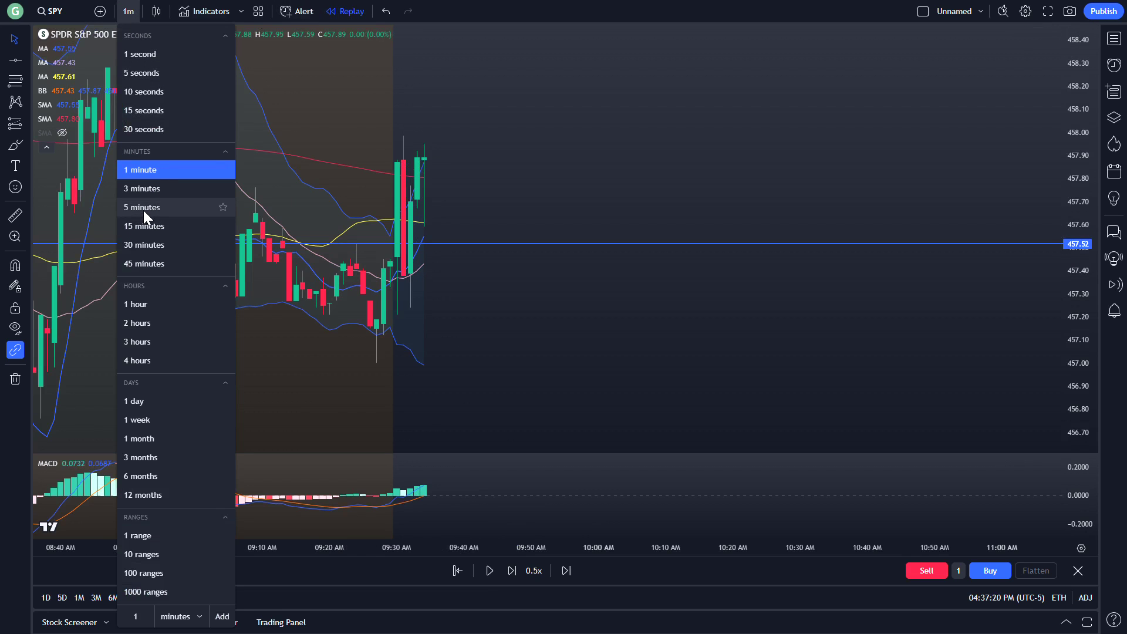
click(143, 210)
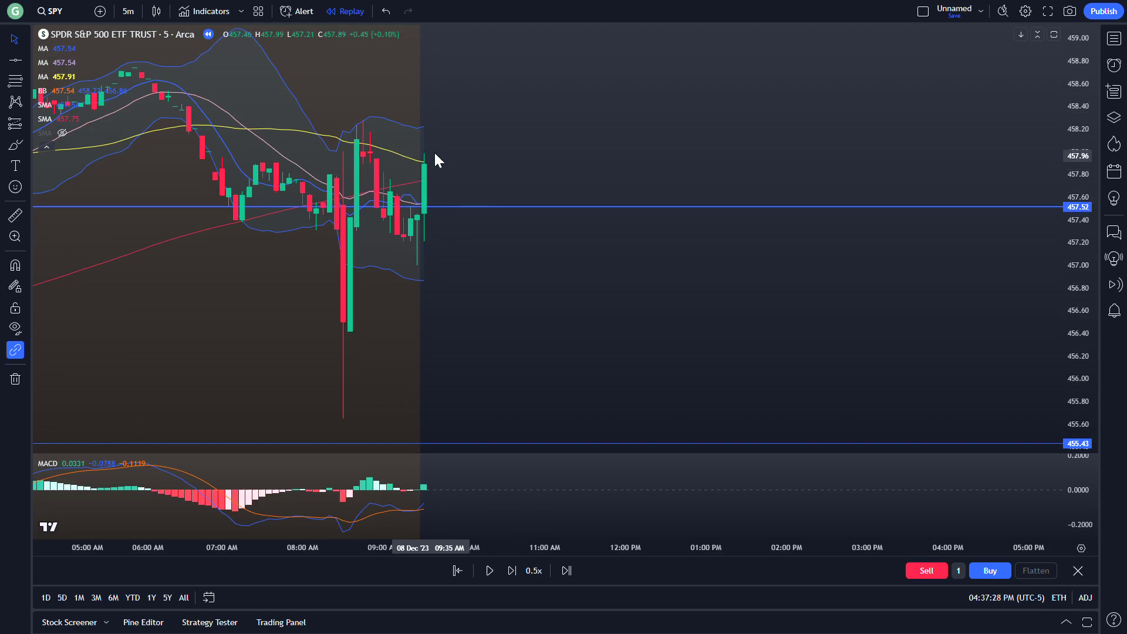
click(128, 11)
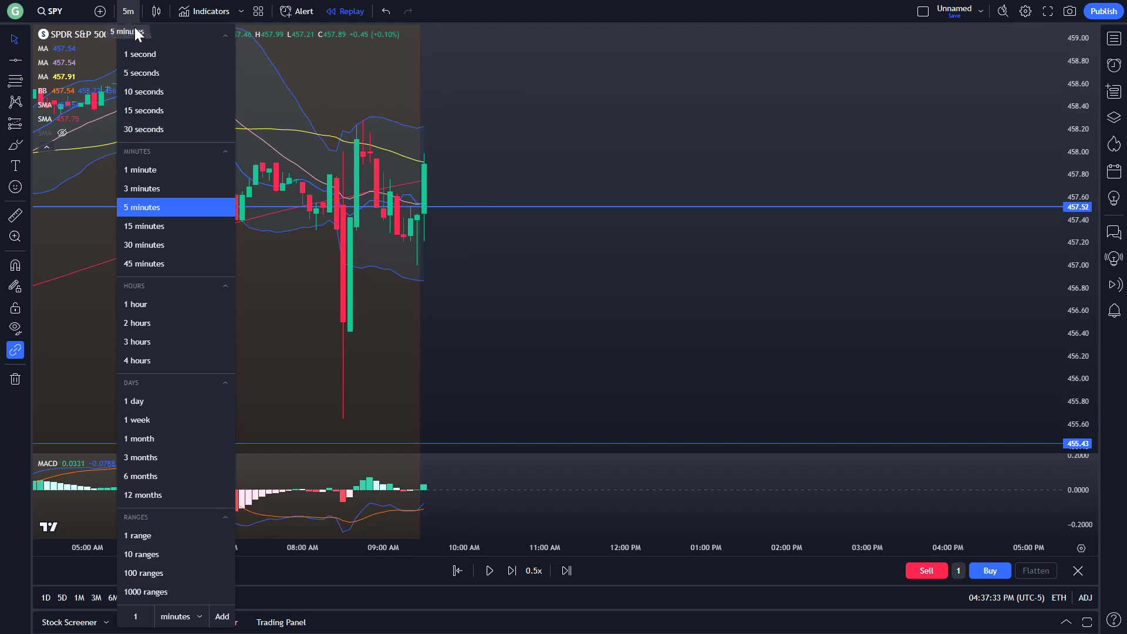
click(146, 166)
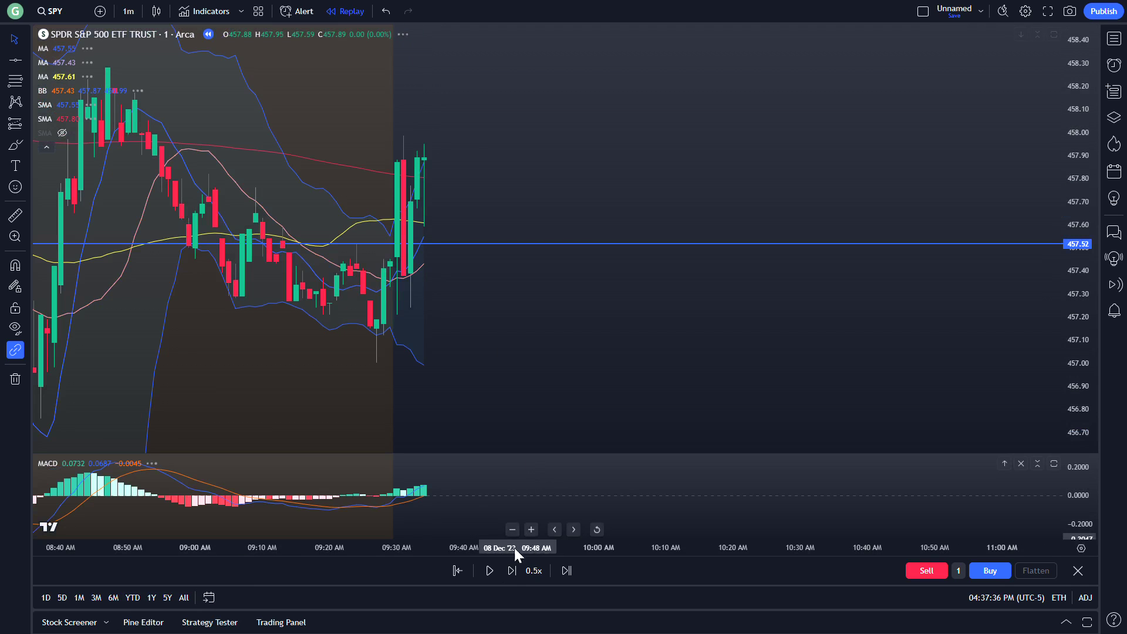
Advance the replay through the 9:35 to 9:39 AM candles, pausing between candles to follow the price action
click(488, 572)
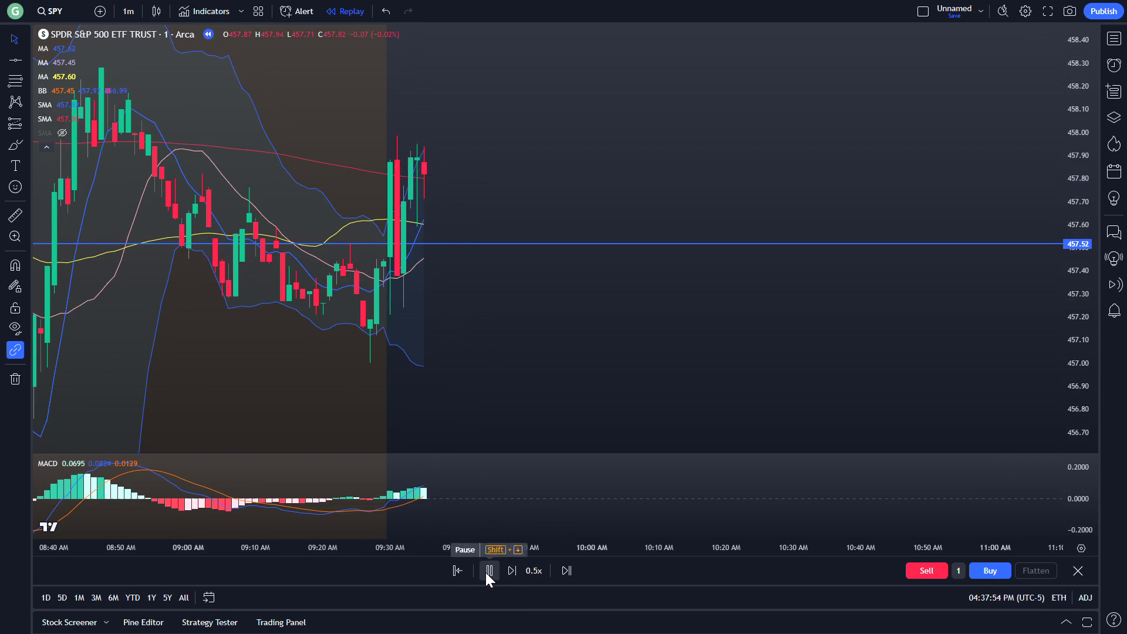
click(489, 571)
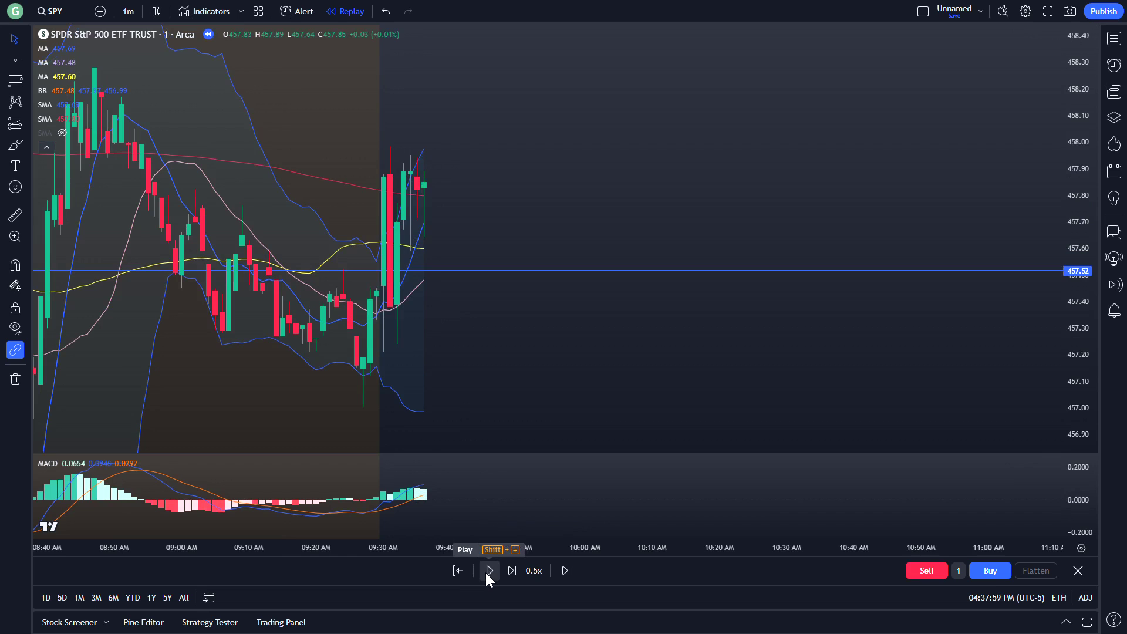
click(489, 571)
click(488, 575)
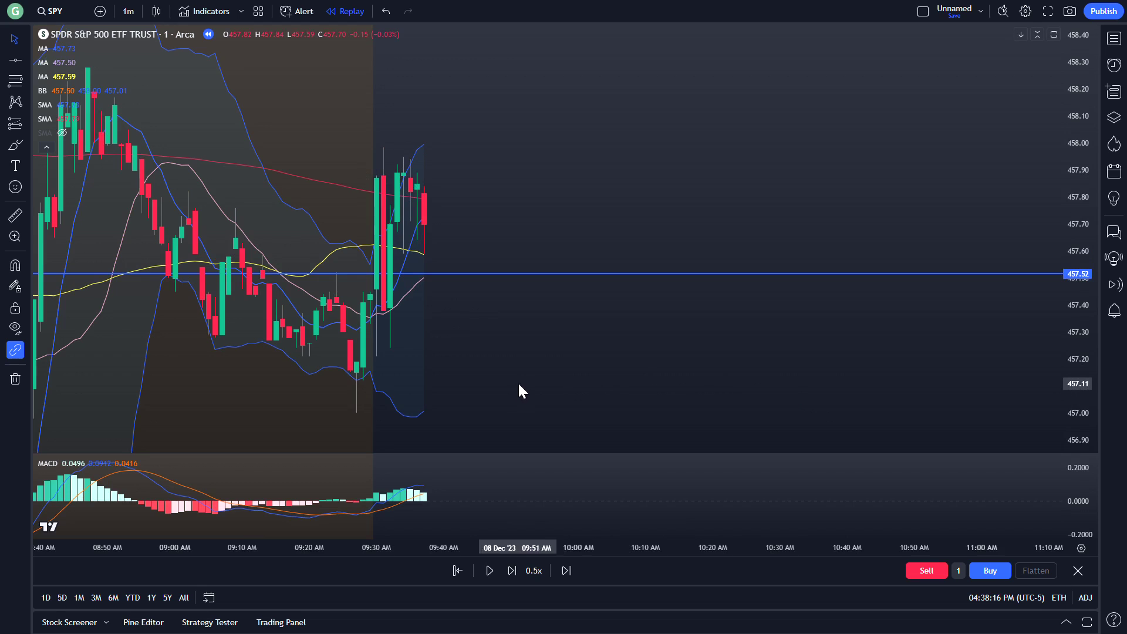
click(489, 571)
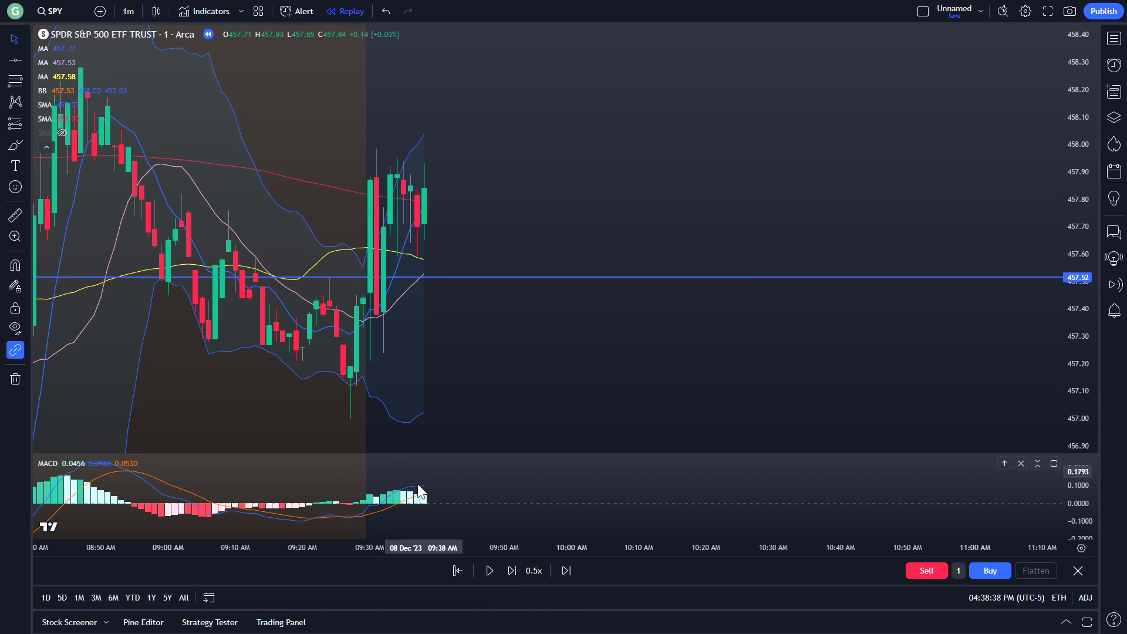
click(489, 571)
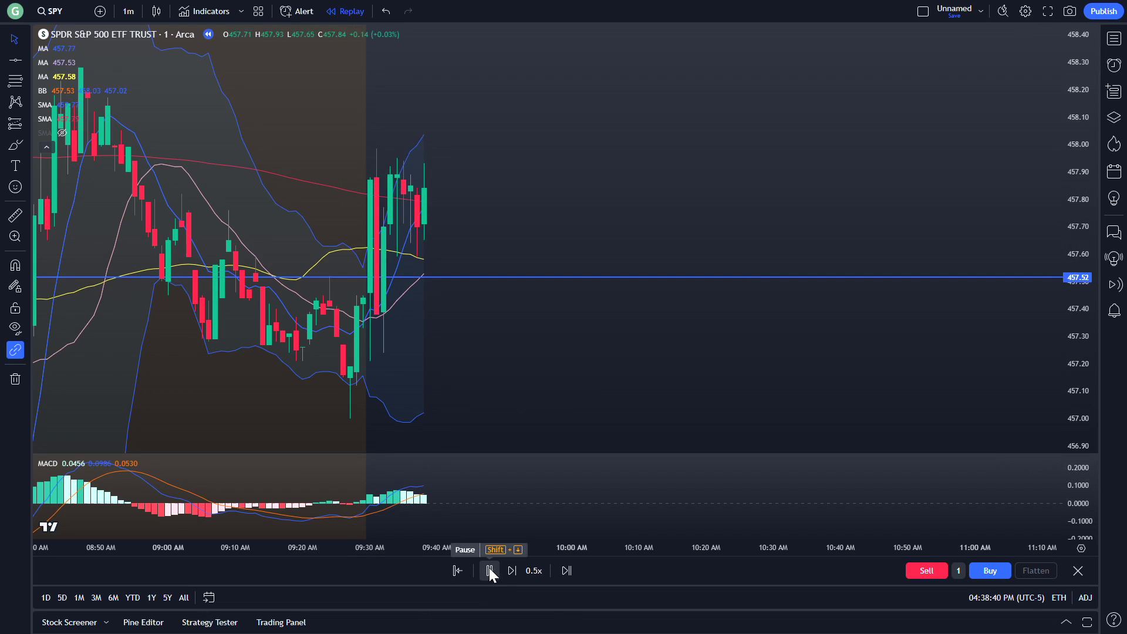
click(490, 571)
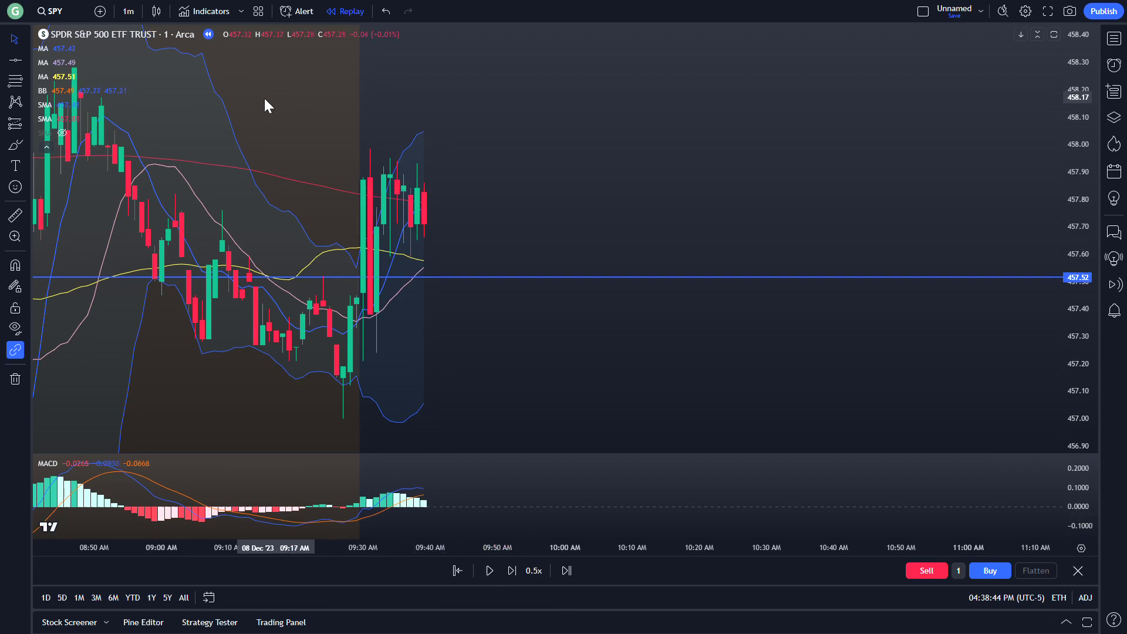
Draw a blue descending trend line over the post-open highs, from about 457.96 at 9:30 AM to about 457.75 at 9:45 AM
click(14, 60)
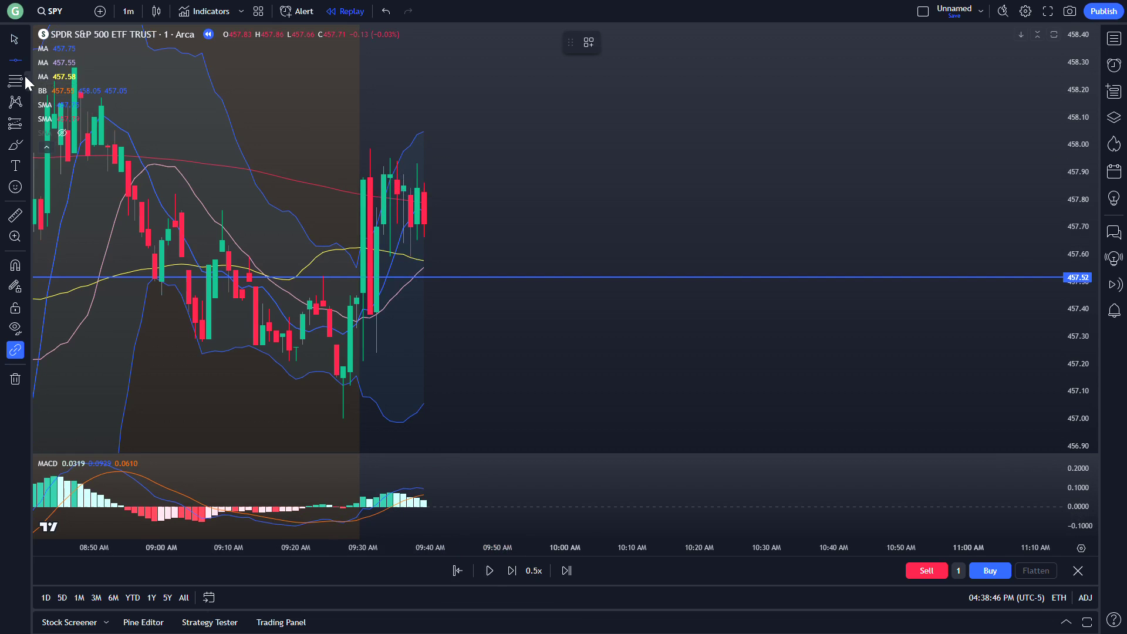
click(25, 61)
click(53, 70)
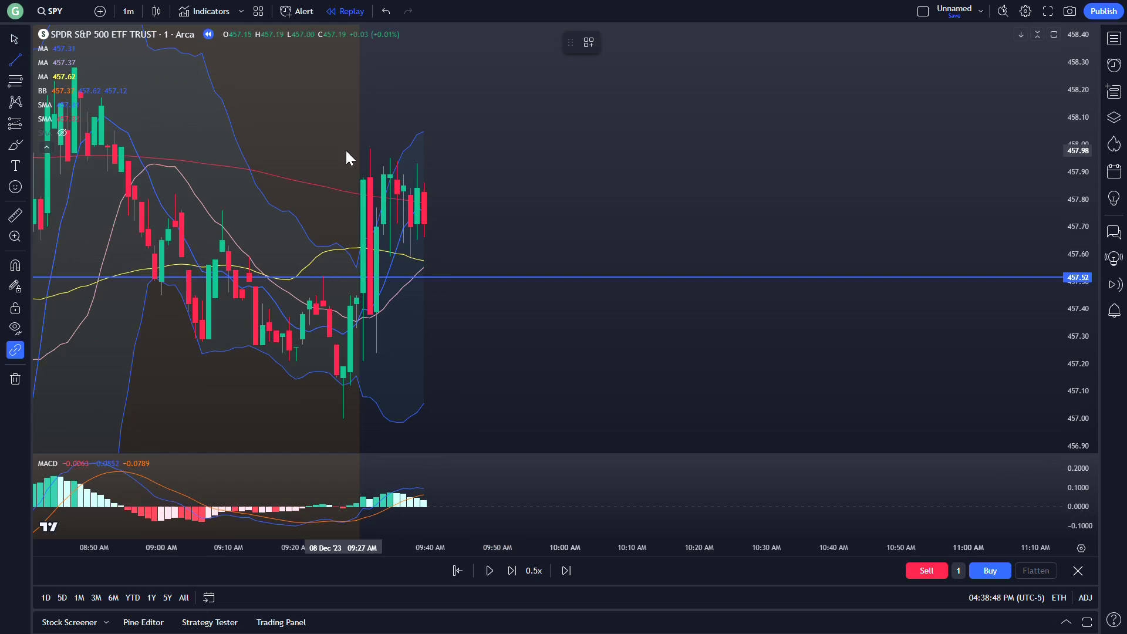
click(362, 155)
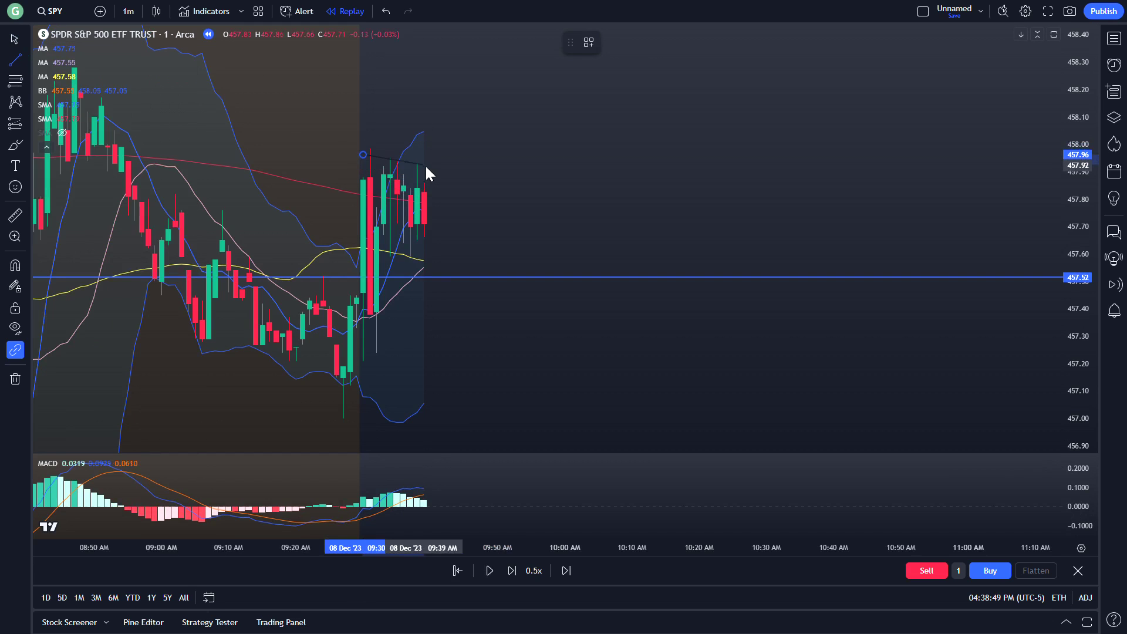
click(463, 212)
click(608, 43)
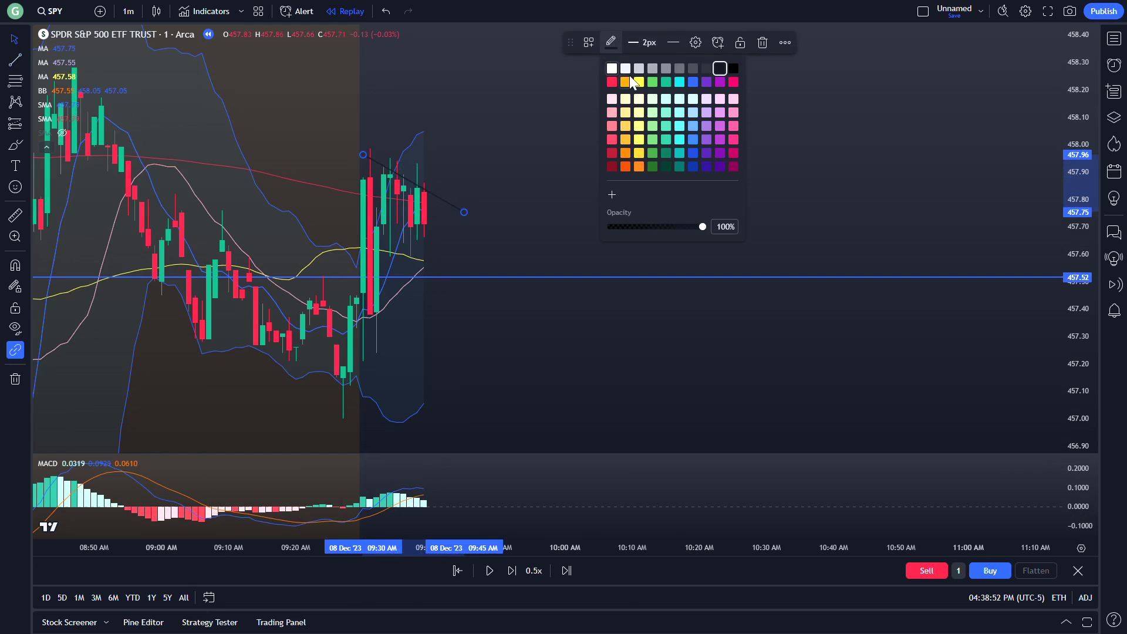
click(696, 83)
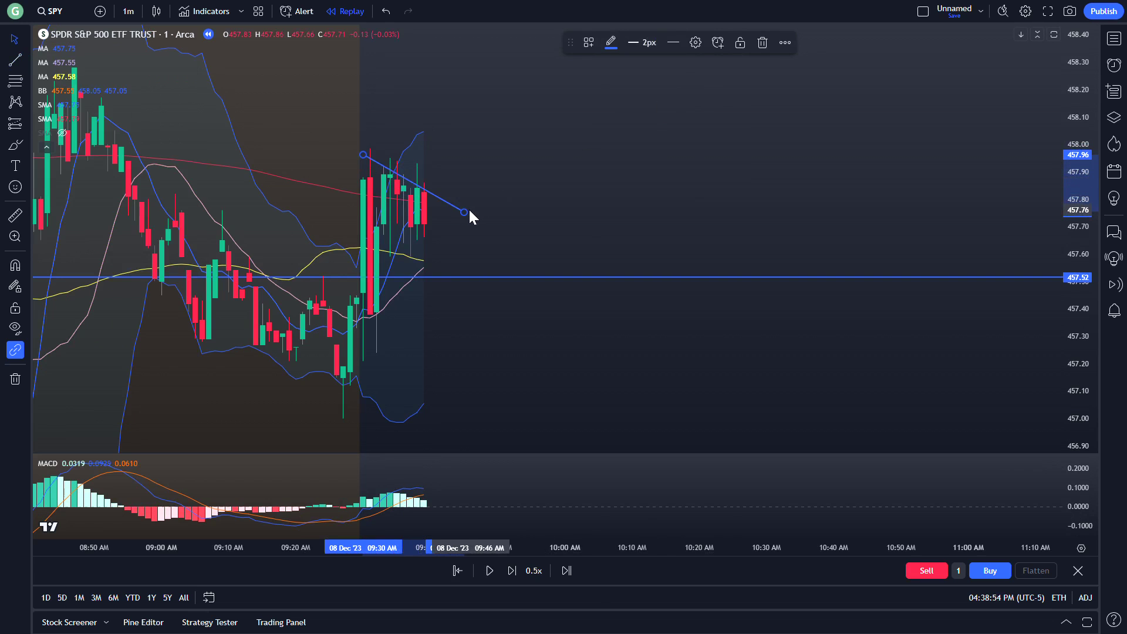
click(464, 160)
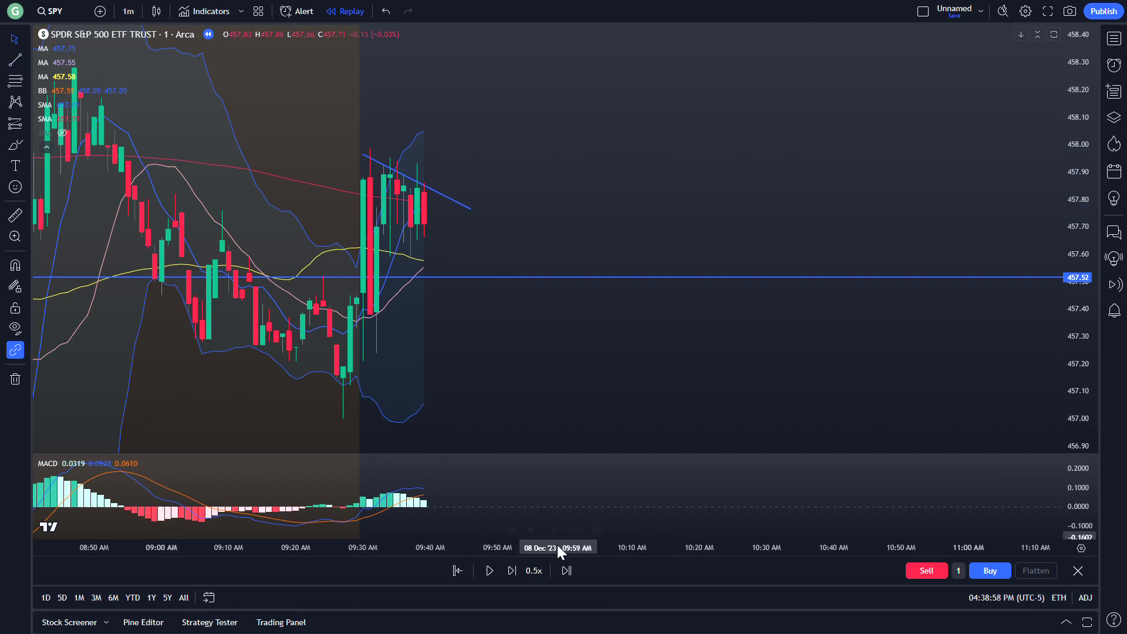
Run the replay through the 9:40 to 9:44 AM candles, pausing to study the move above the descending trend line
click(490, 571)
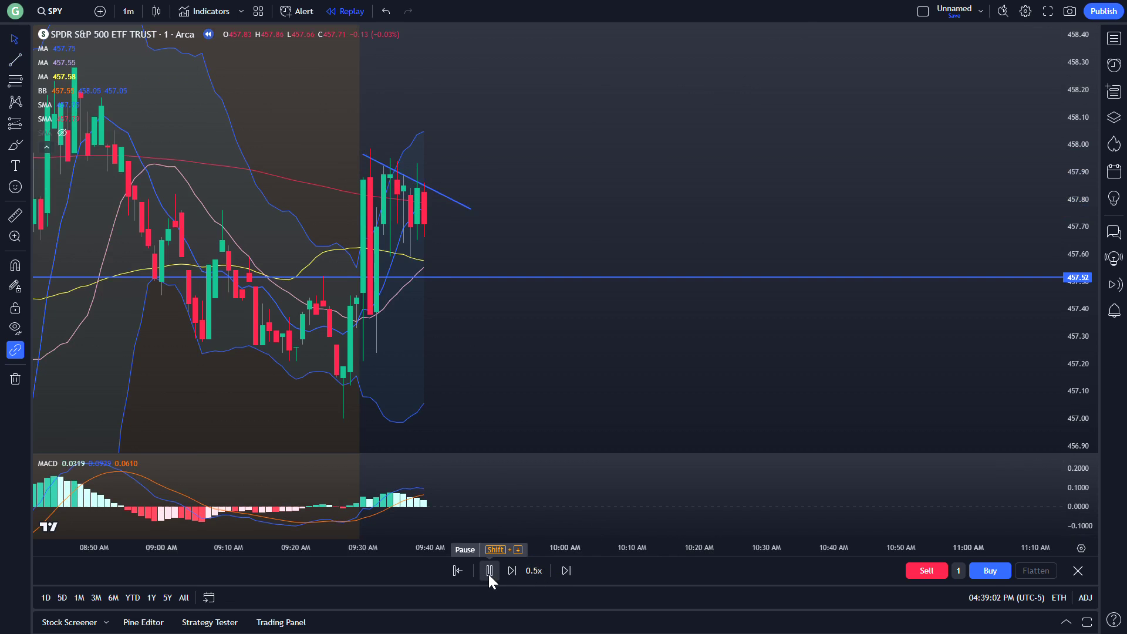
click(490, 574)
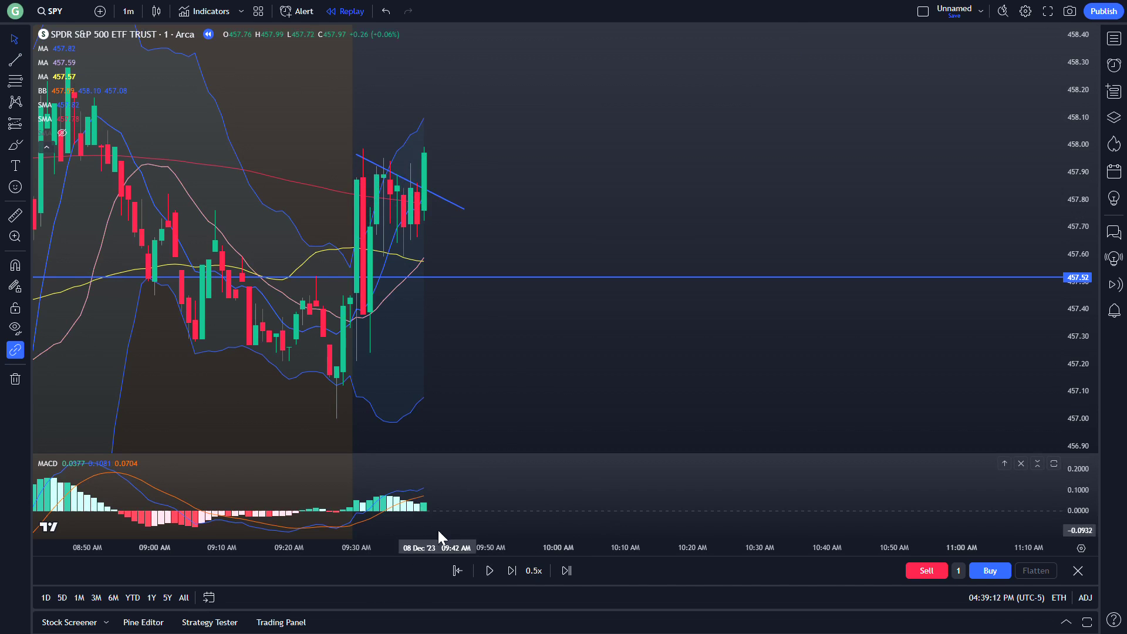
click(489, 572)
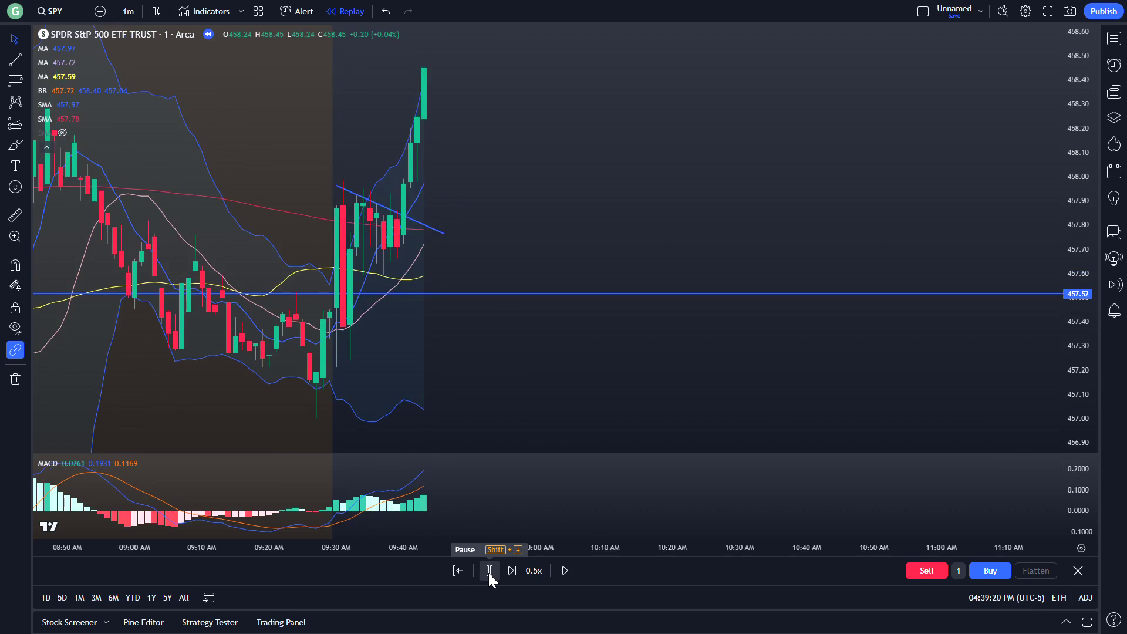
click(489, 570)
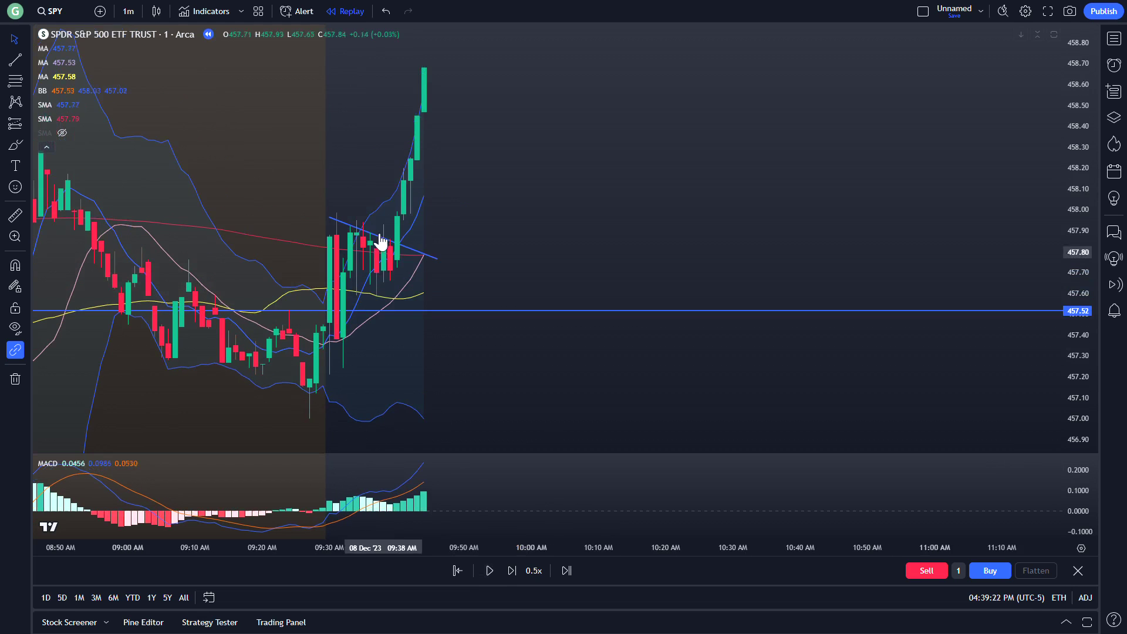
Check the breakout on the 5-minute interval and return the chart to the 1-minute interval
click(129, 11)
click(142, 207)
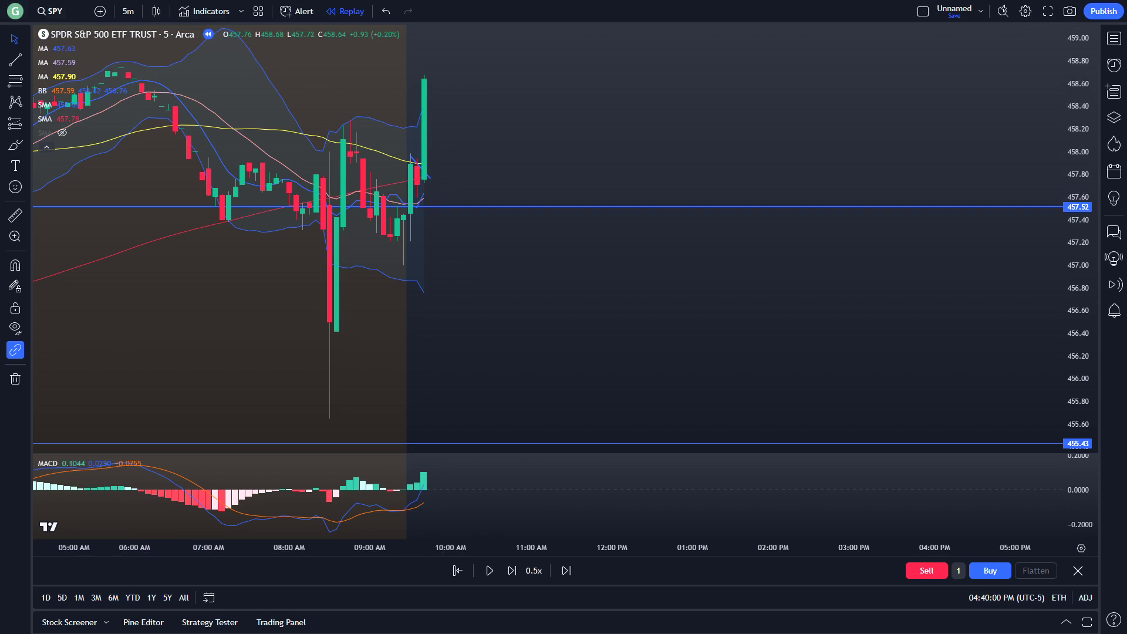
click(126, 12)
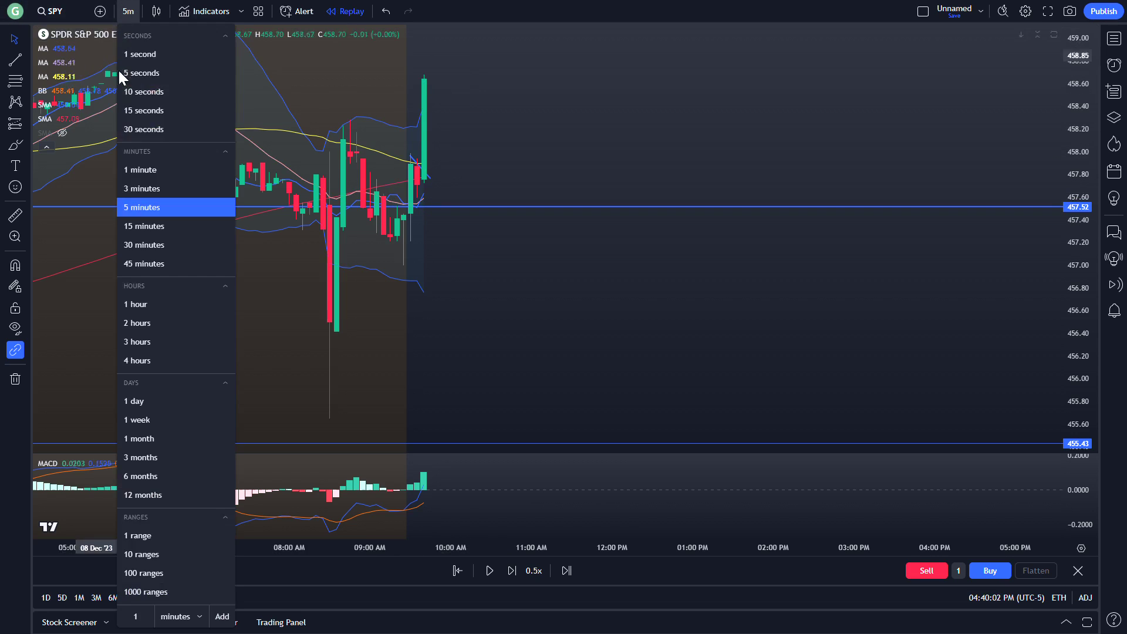
click(149, 170)
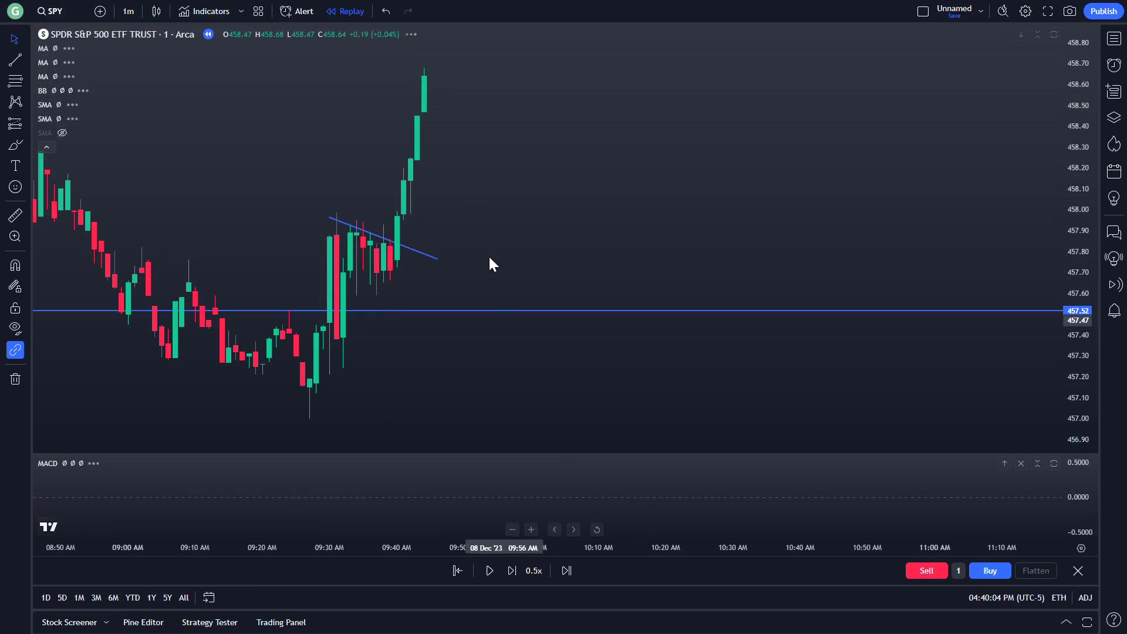
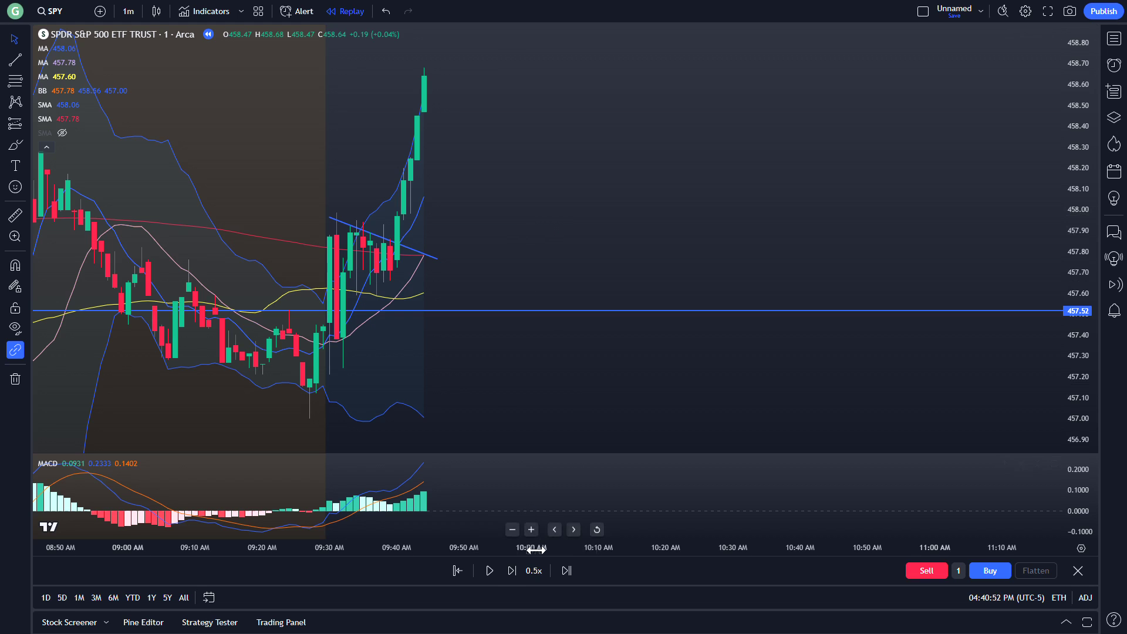
Advance the replay through the 9:45 to 9:49 AM candles, pausing along the way to examine the price action after the rally
click(486, 574)
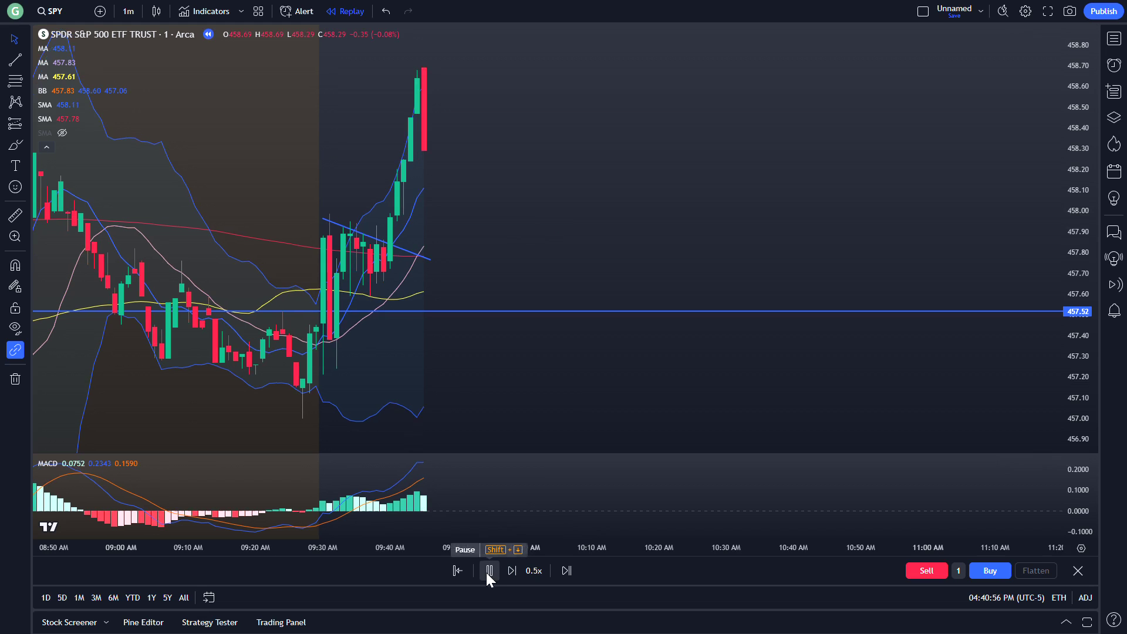
click(486, 572)
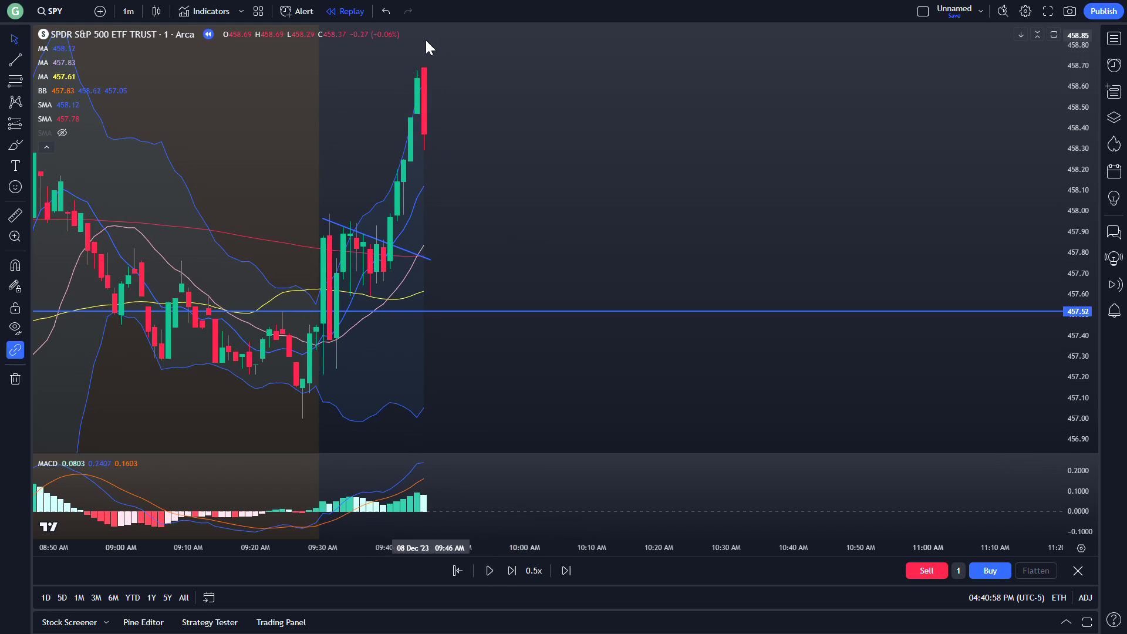
click(487, 573)
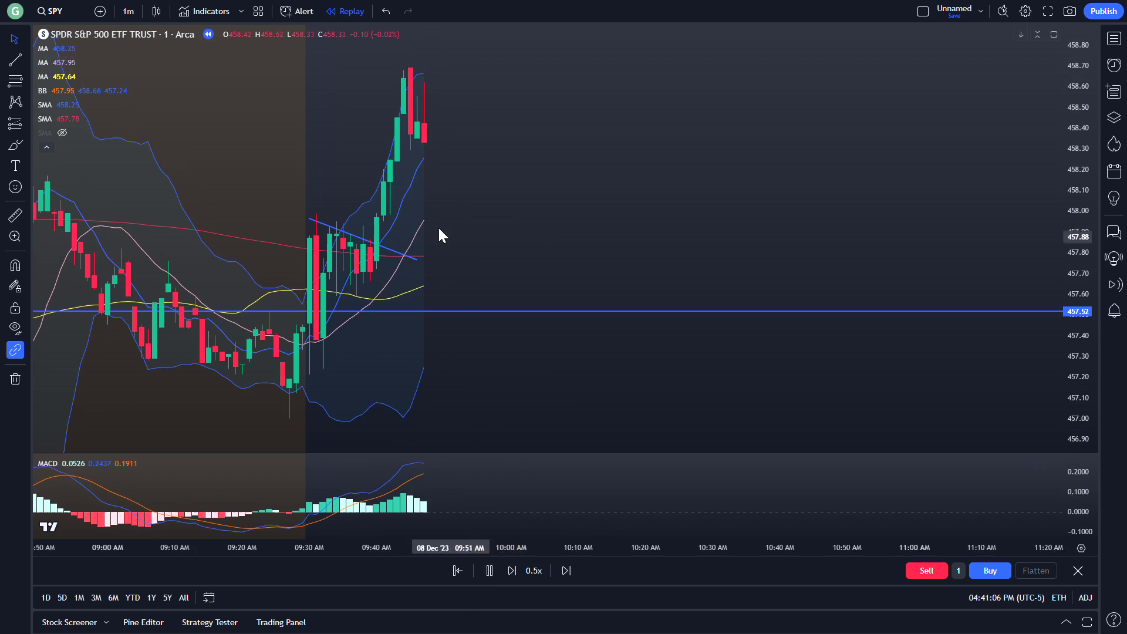
click(489, 570)
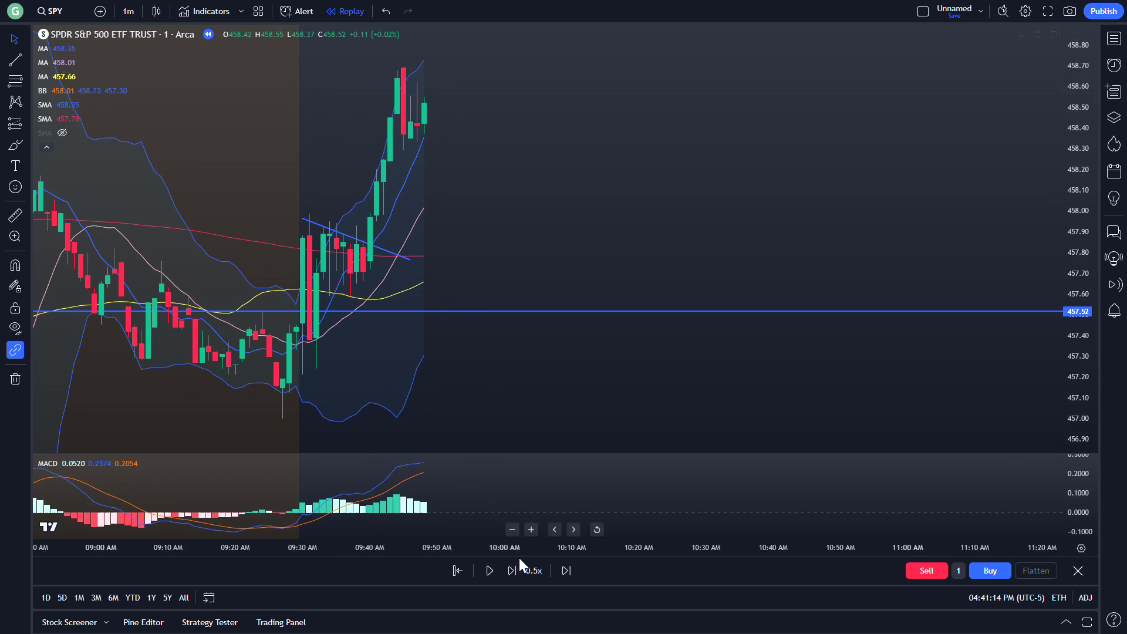
click(490, 571)
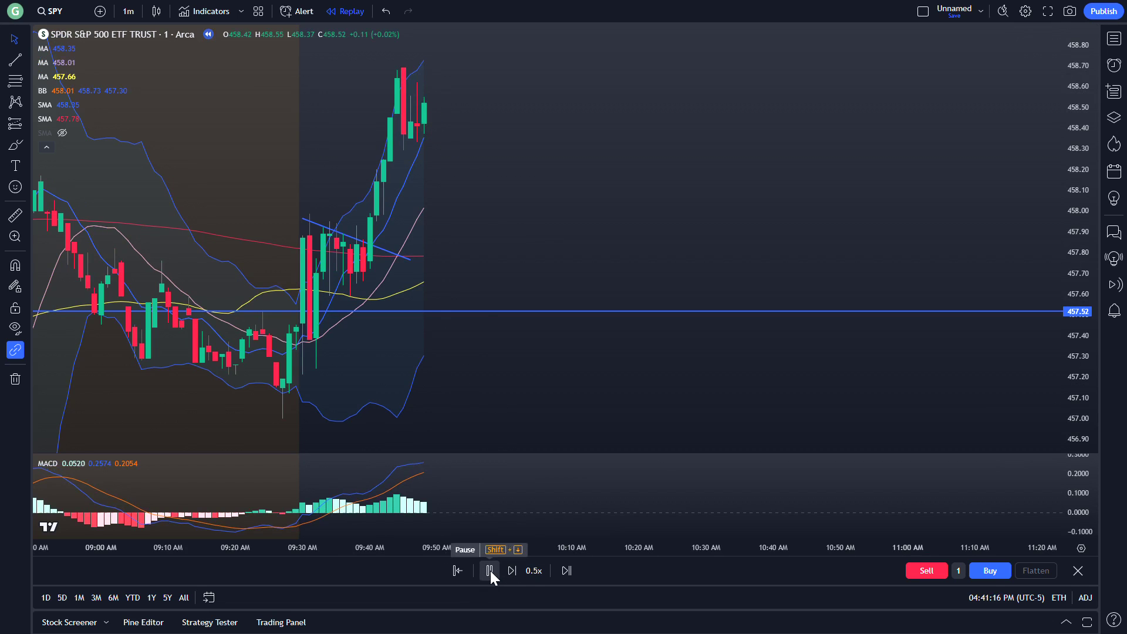
click(490, 571)
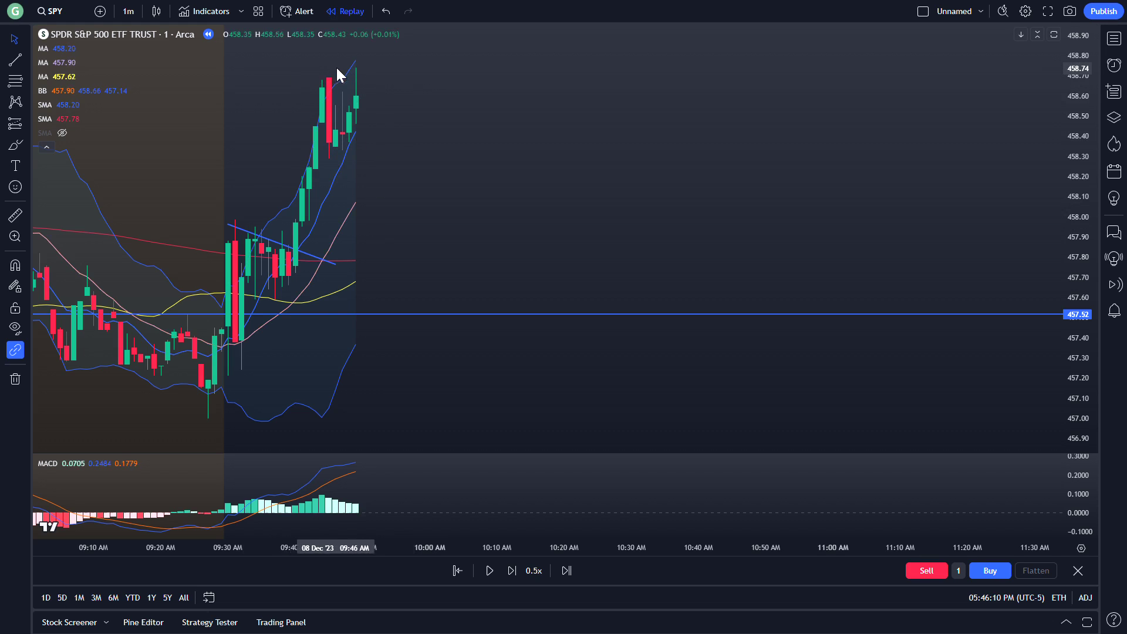
Advance the replay through the 9:50 to 9:53 AM candles, pausing after each stretch to compare price with the earlier highs and lows
click(489, 570)
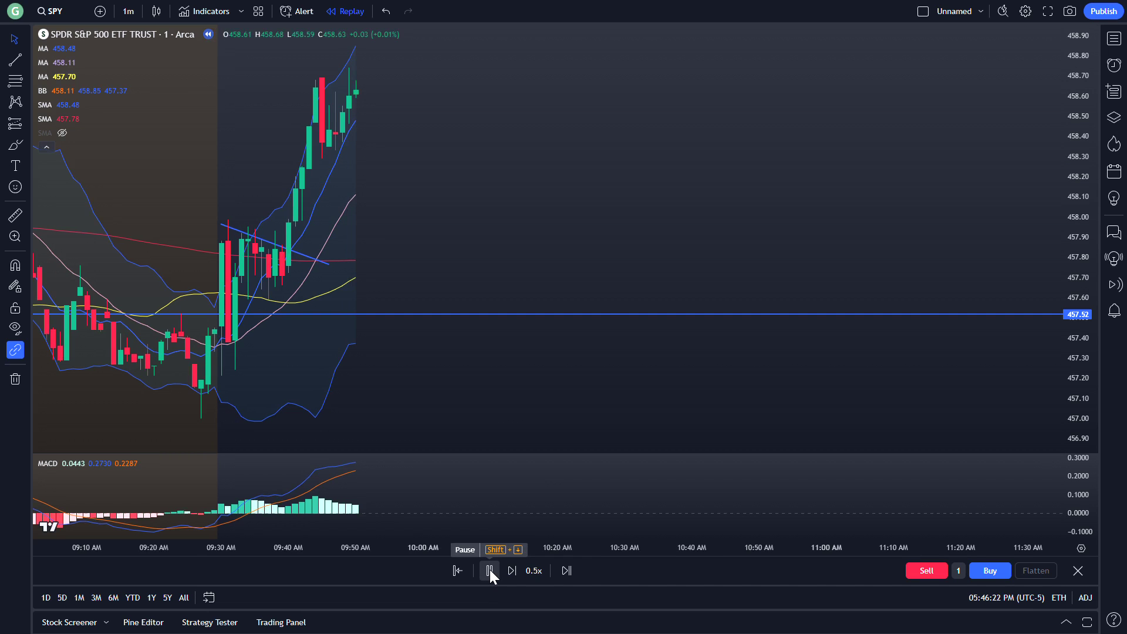
click(489, 569)
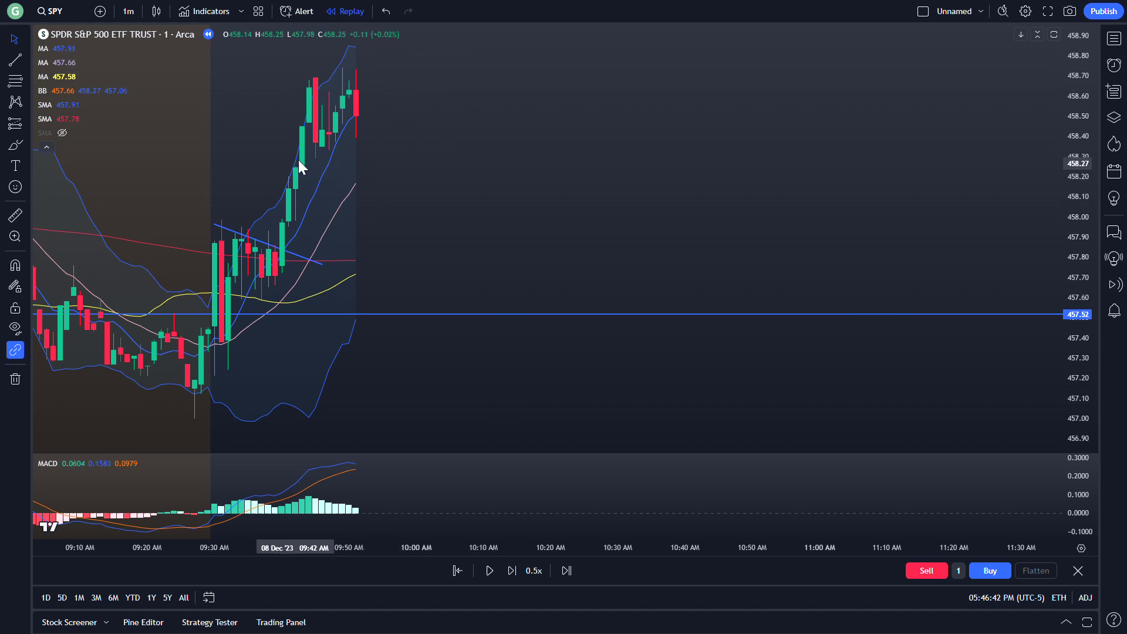
click(485, 572)
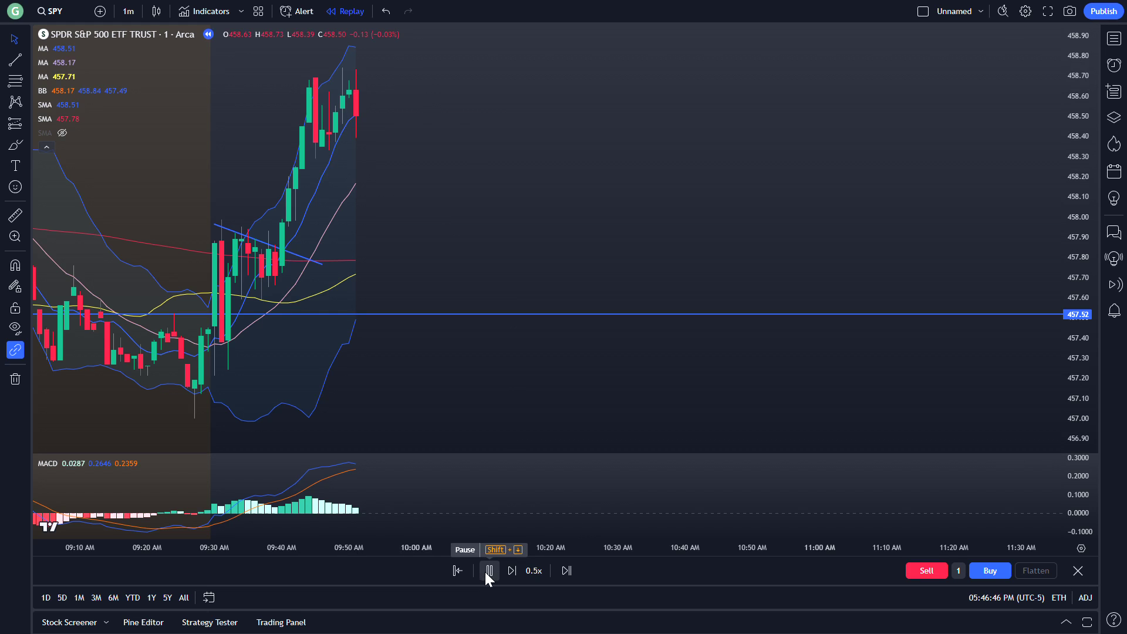
click(489, 570)
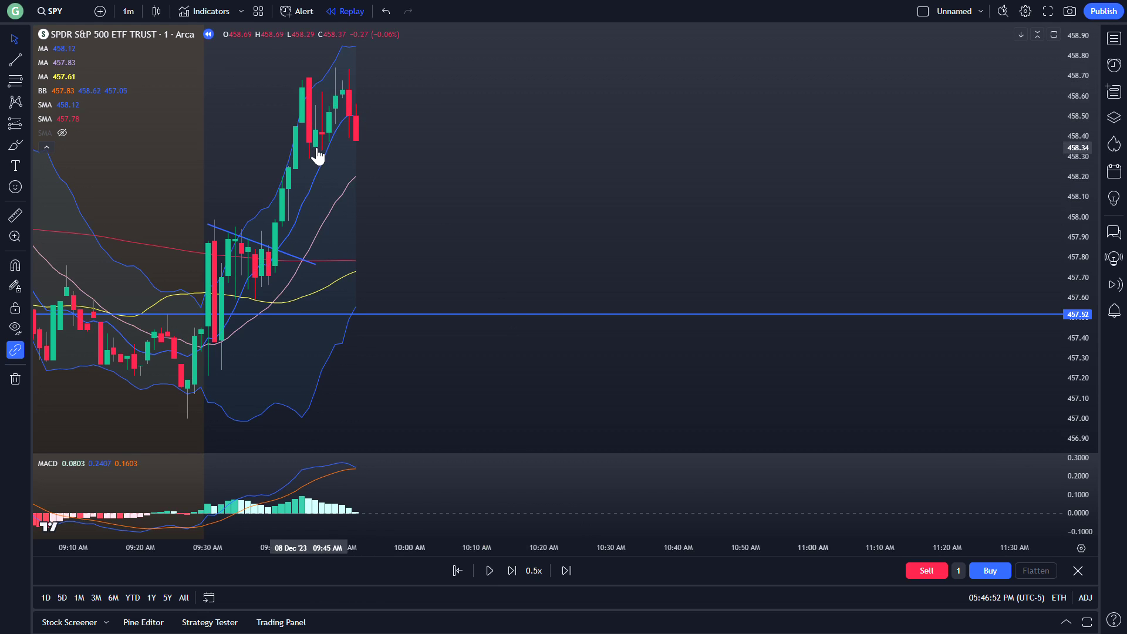
click(488, 569)
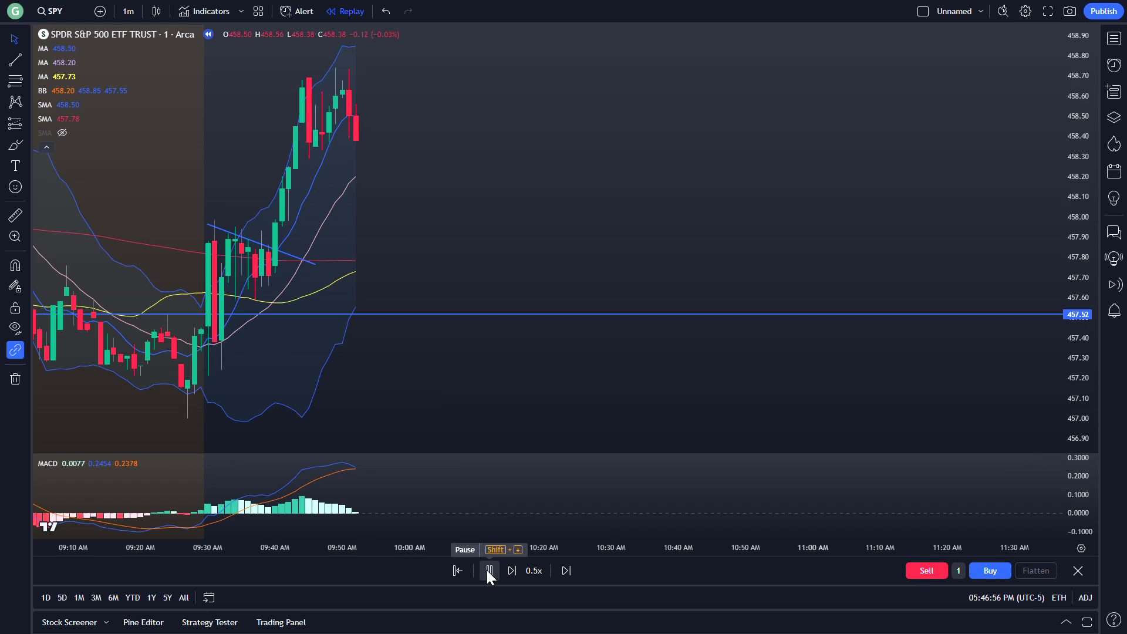
click(487, 569)
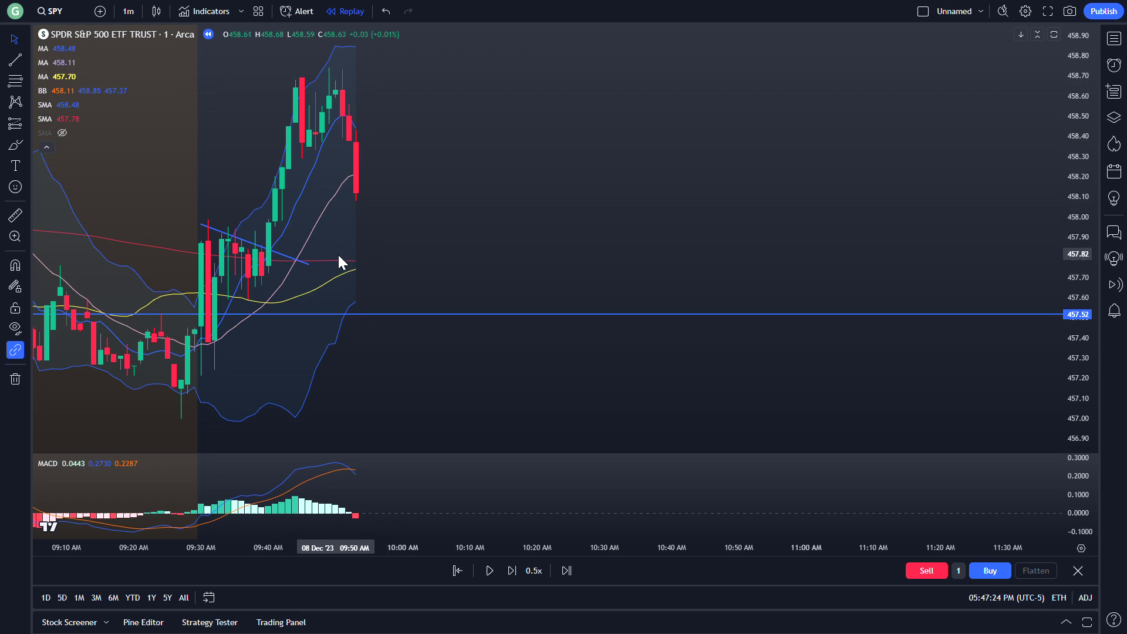
Play the replay through the 9:54, 9:55 and 9:56 AM candles, pausing on each one
click(489, 571)
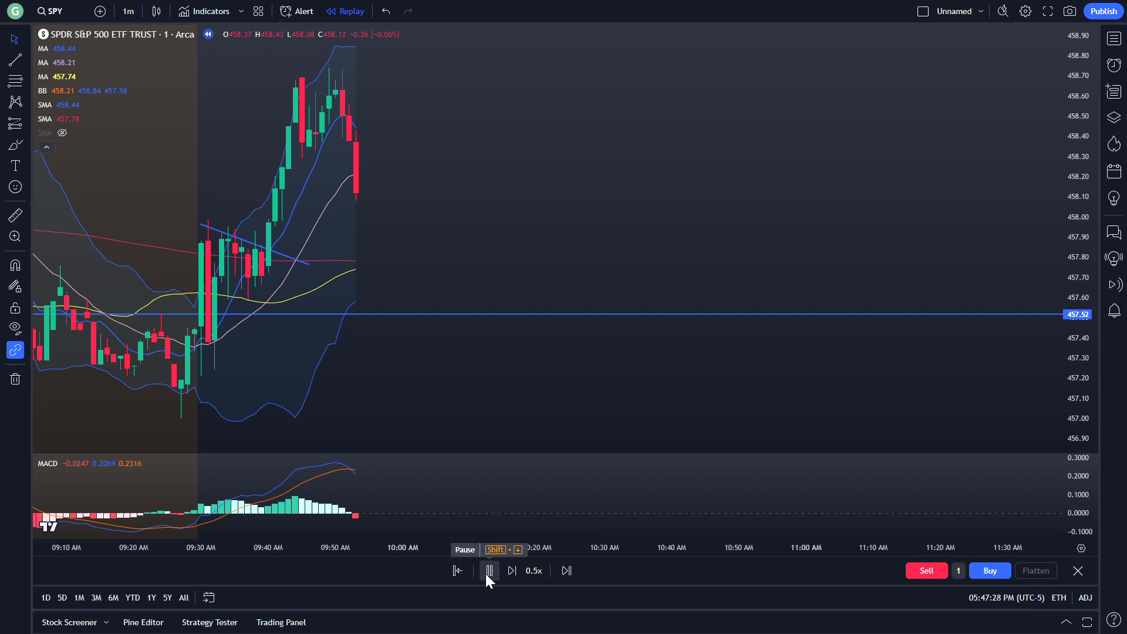
click(485, 573)
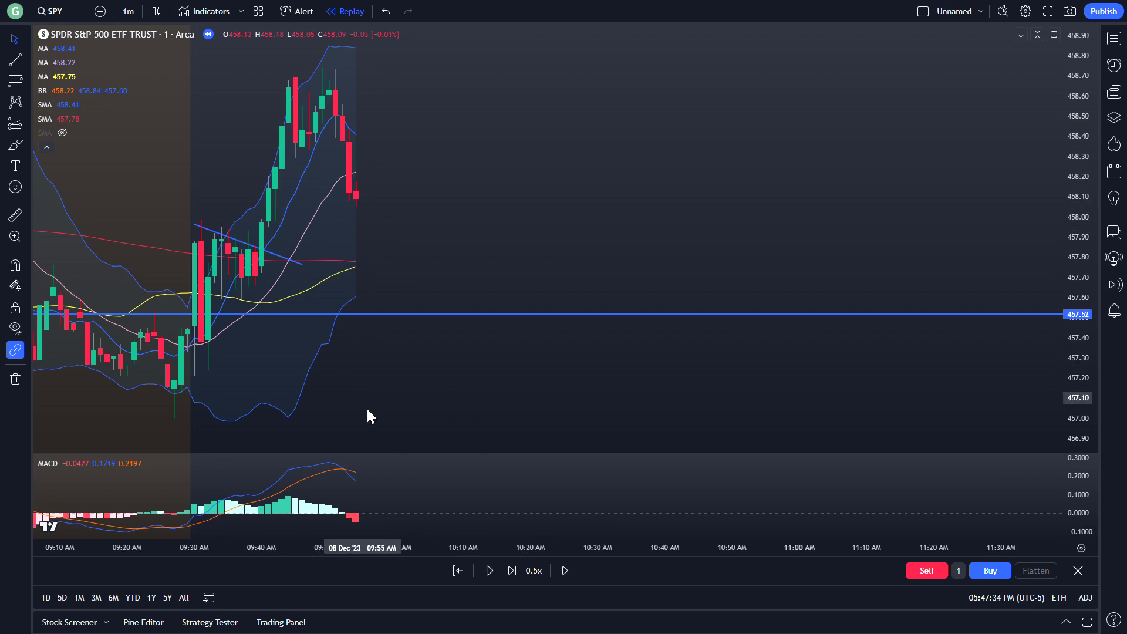
click(491, 575)
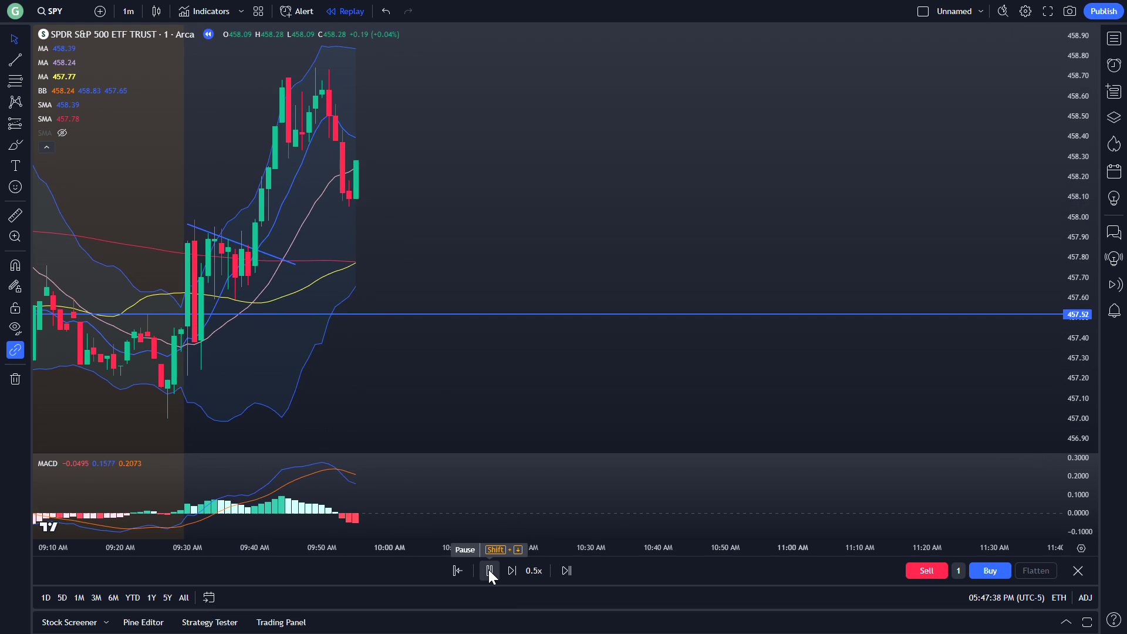
click(489, 570)
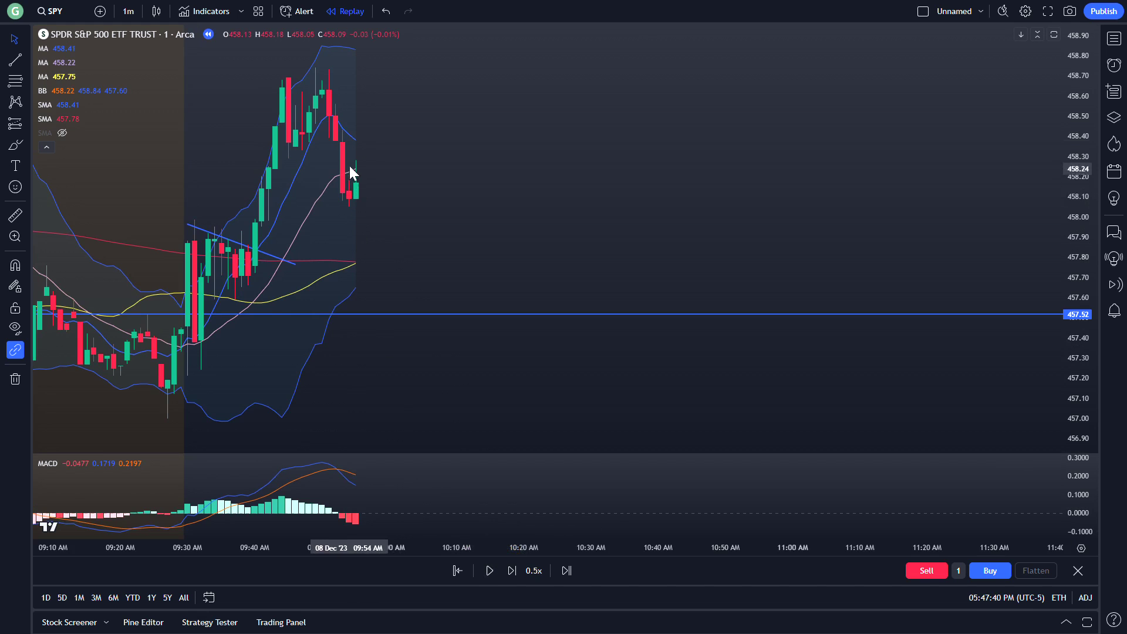
click(489, 570)
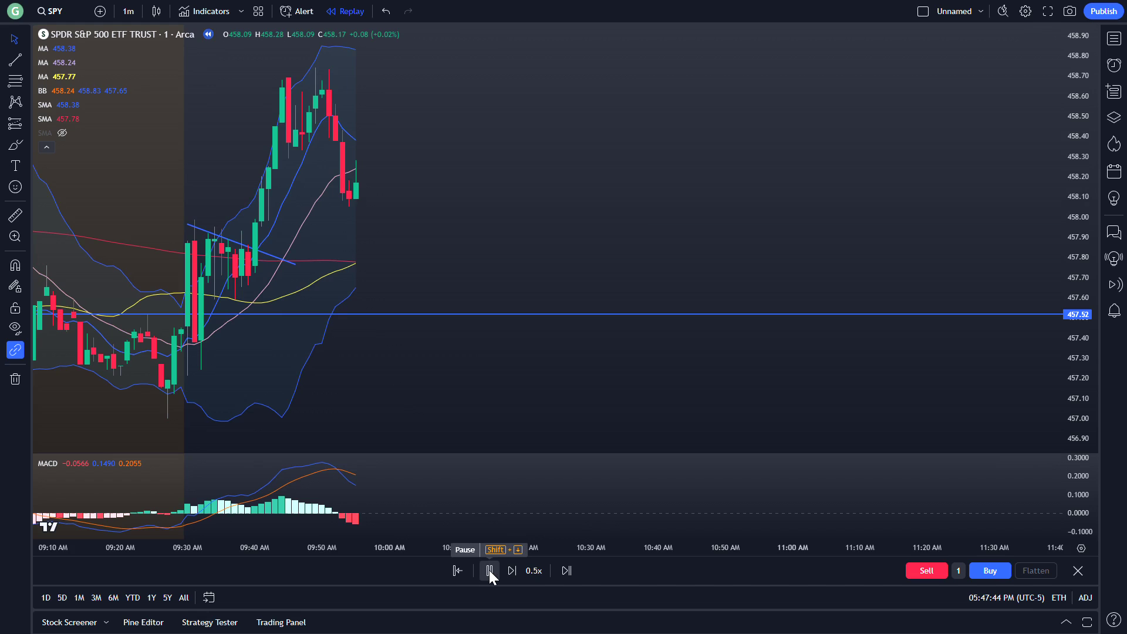
click(489, 571)
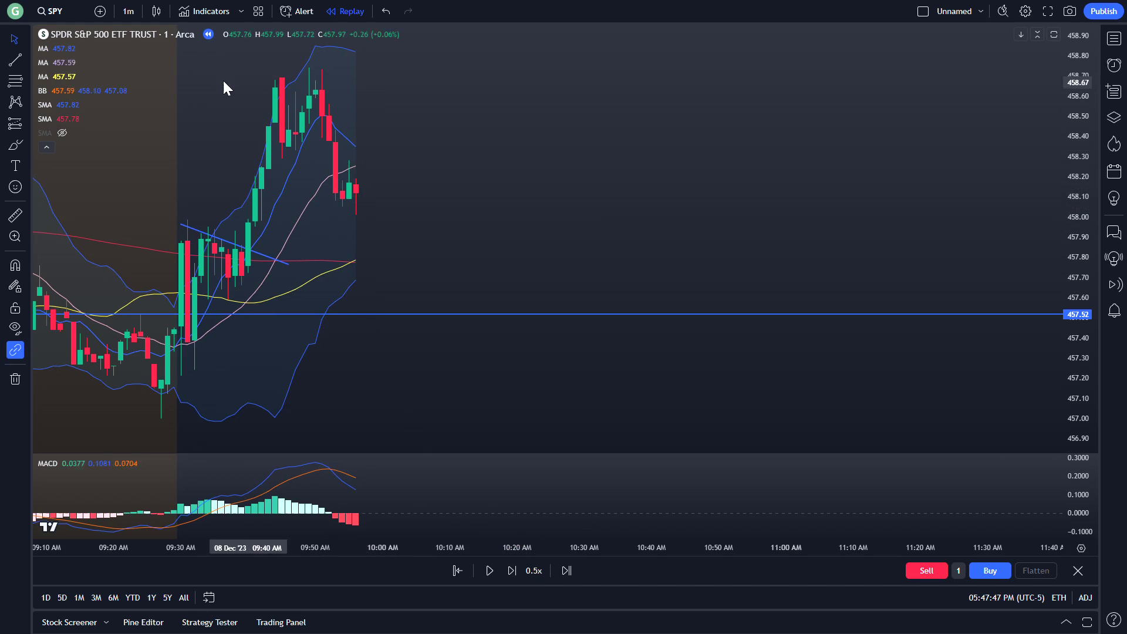
Draw a rising trend line under the pullback lows, from about 458.06 at 9:52 AM to about 458.15 at 10:01 AM
click(15, 59)
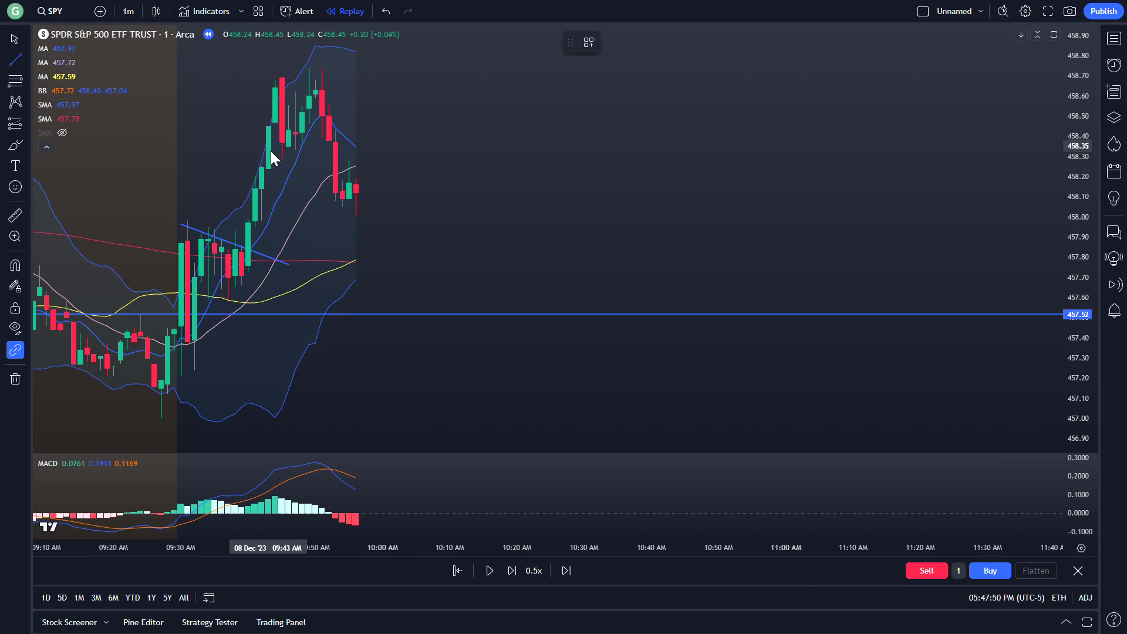
click(328, 205)
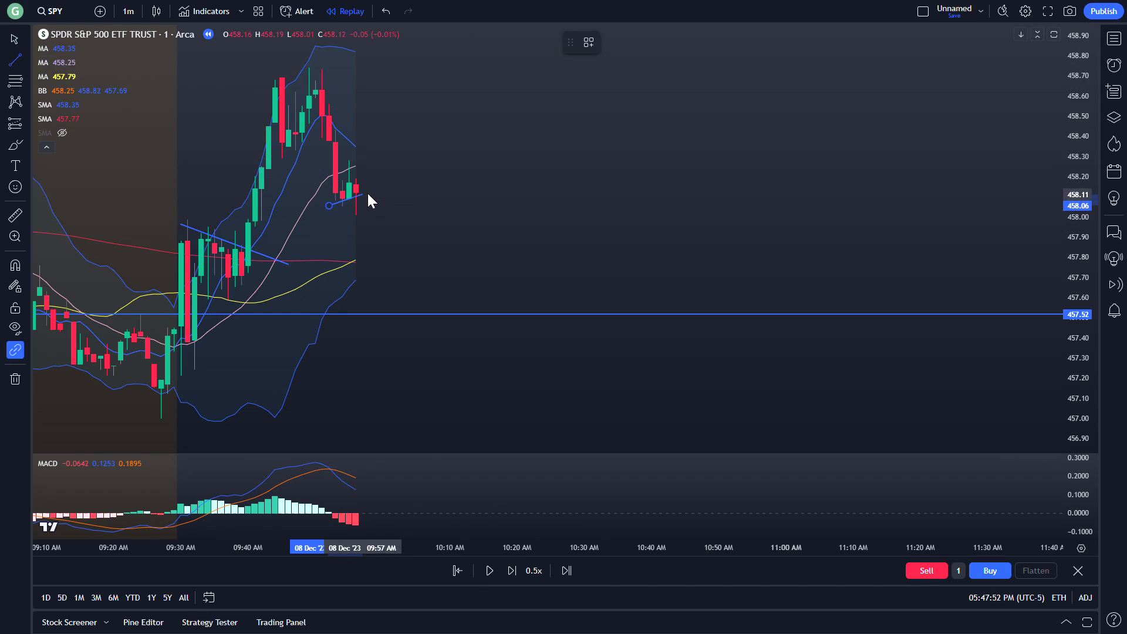
click(389, 186)
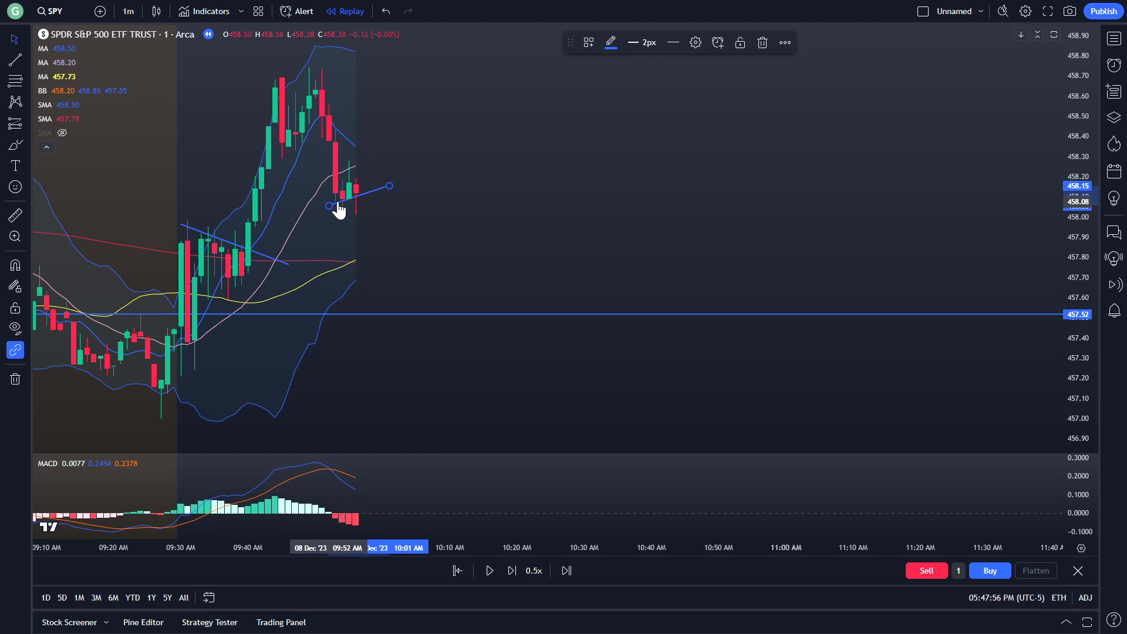
click(437, 183)
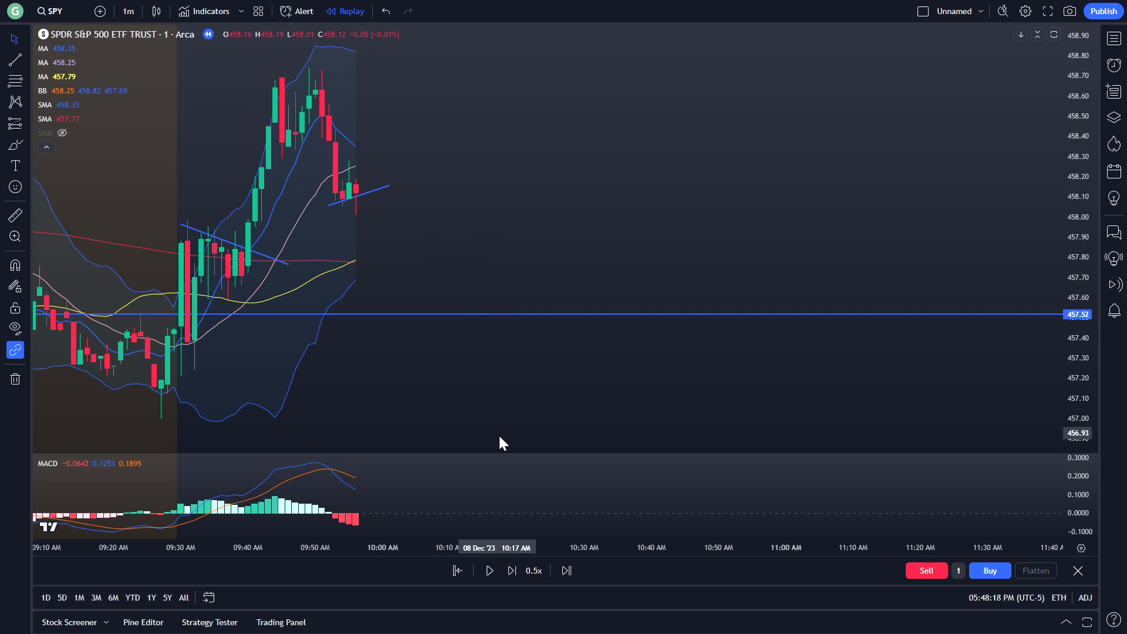
Advance the replay through the 9:57 to 10:00 AM candles, pausing between candles to follow price around the rising trend line
click(489, 572)
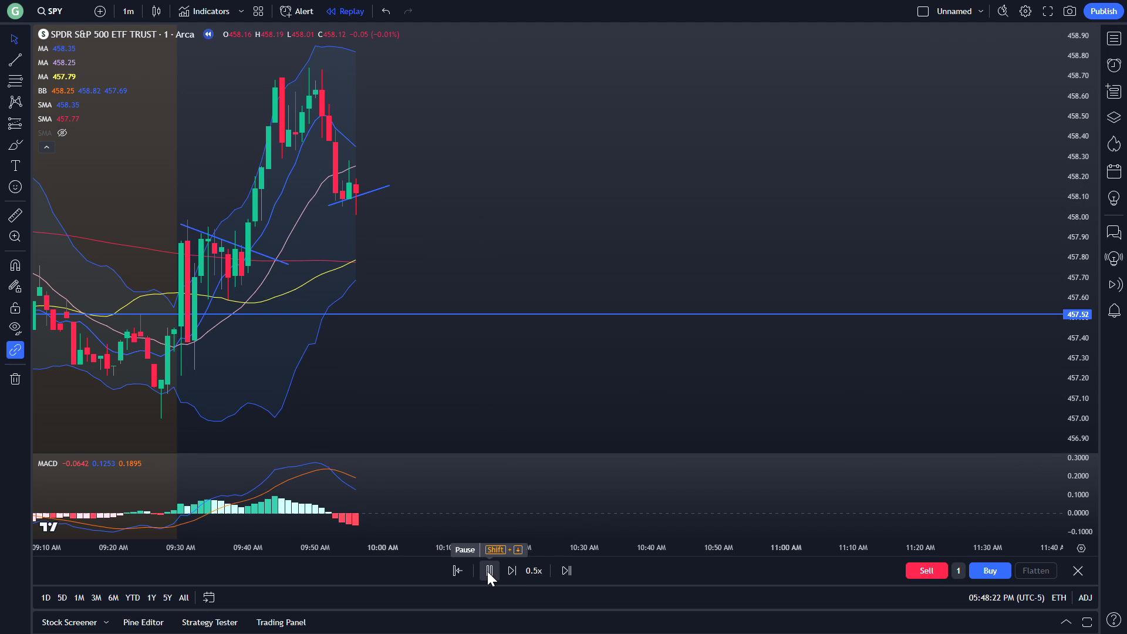
click(489, 571)
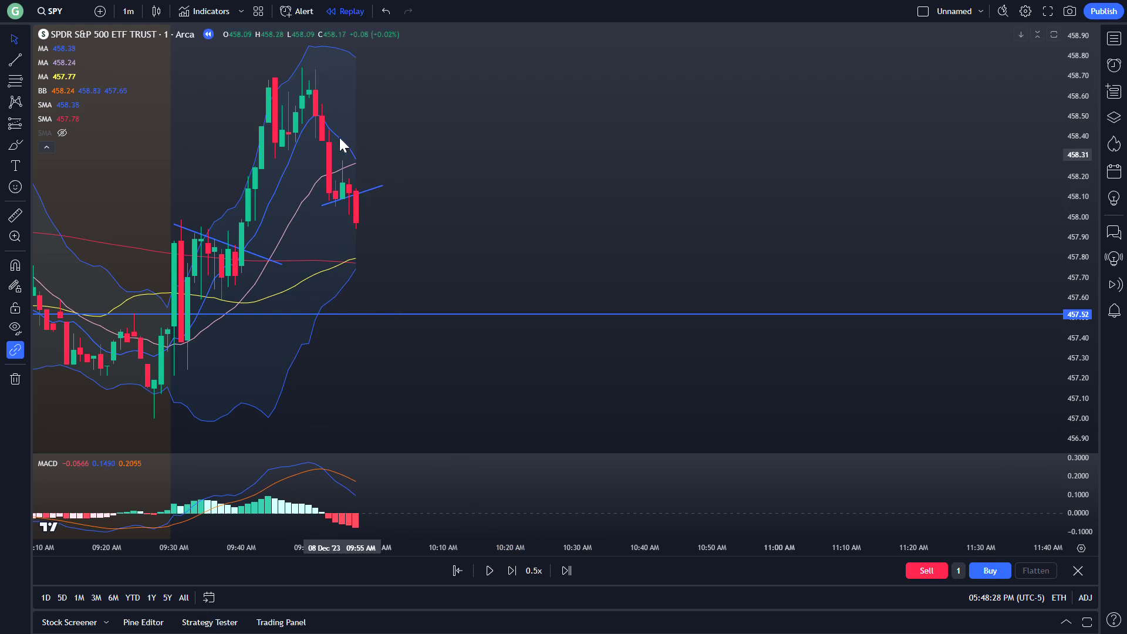
click(490, 570)
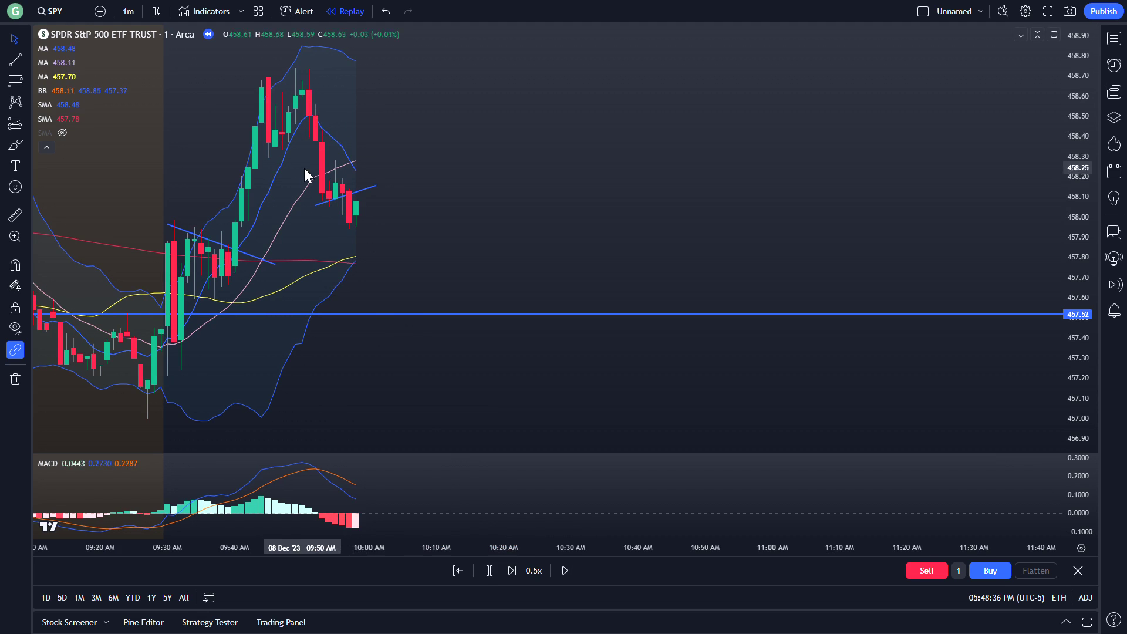
click(489, 571)
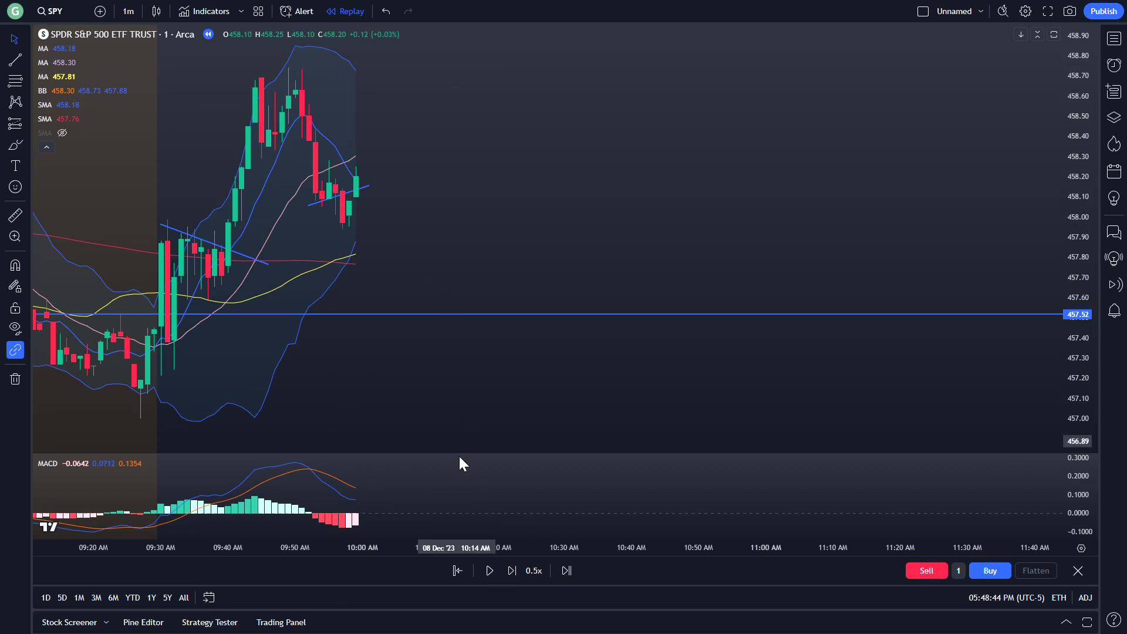
click(489, 570)
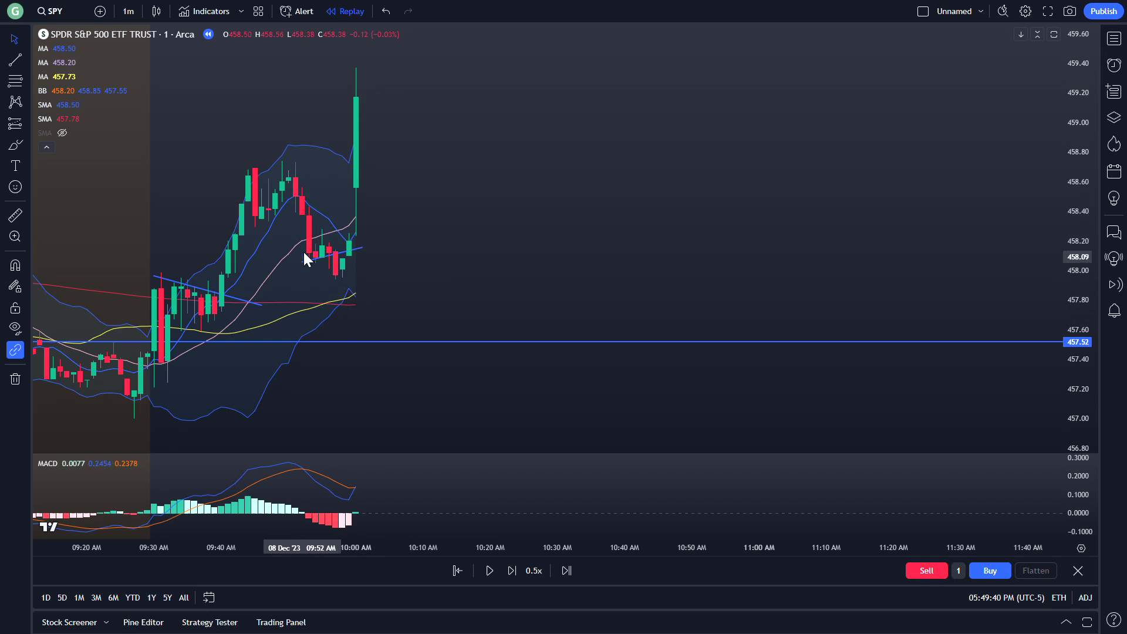
Deselect any drawing and switch the SPY chart to the 5-minute interval
click(350, 260)
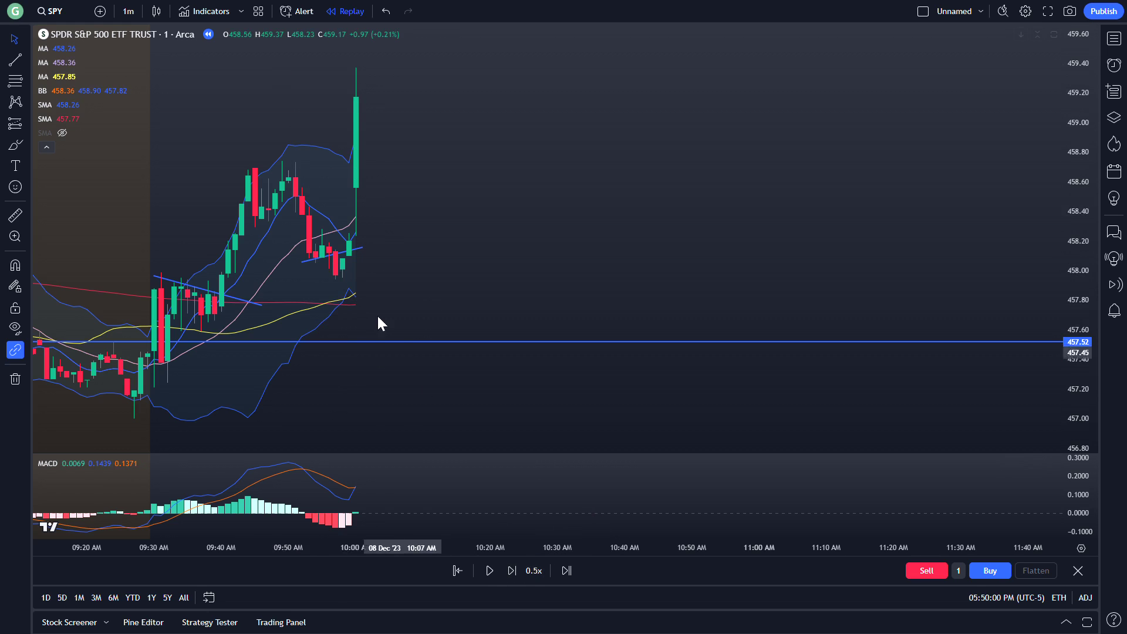
click(129, 12)
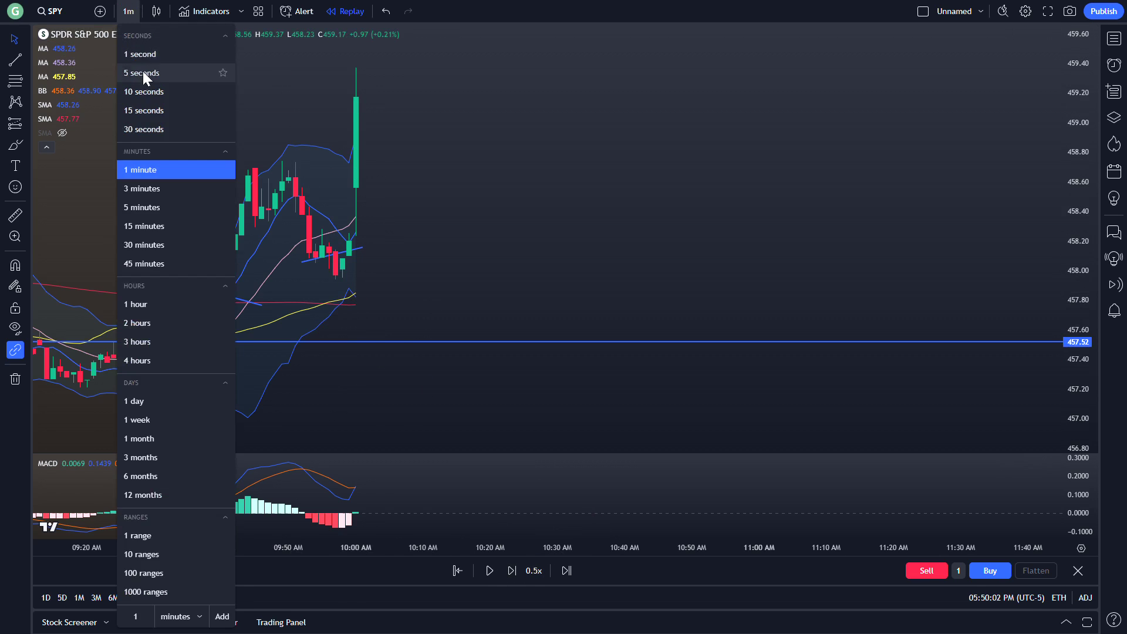
click(141, 209)
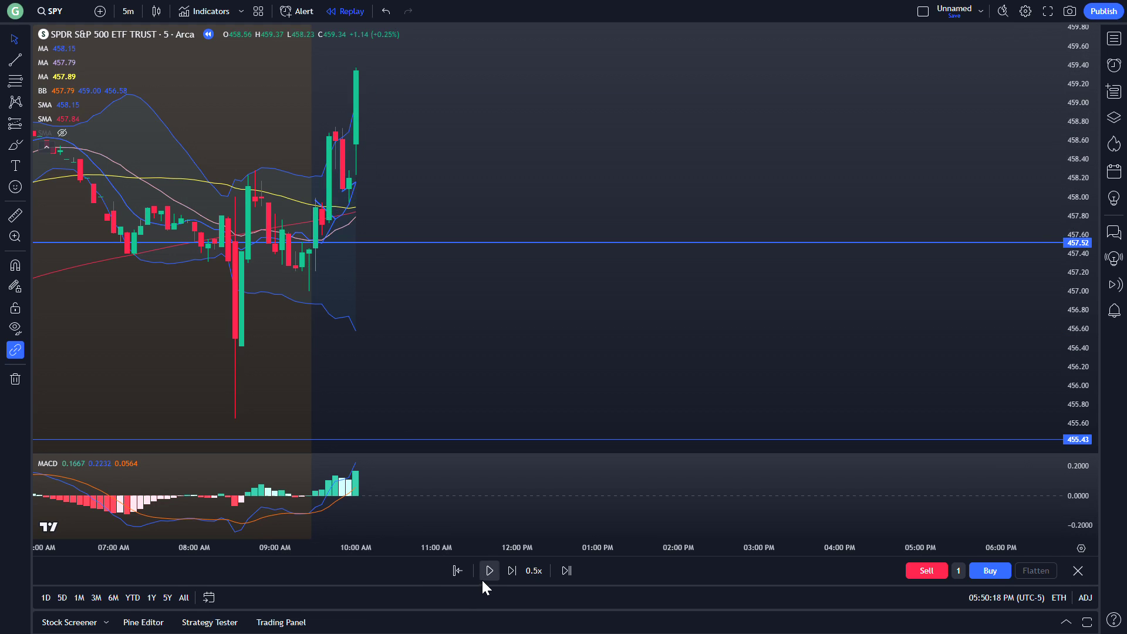
Hide the red SMA and show it again, and unhide the green SMA beneath it
click(61, 120)
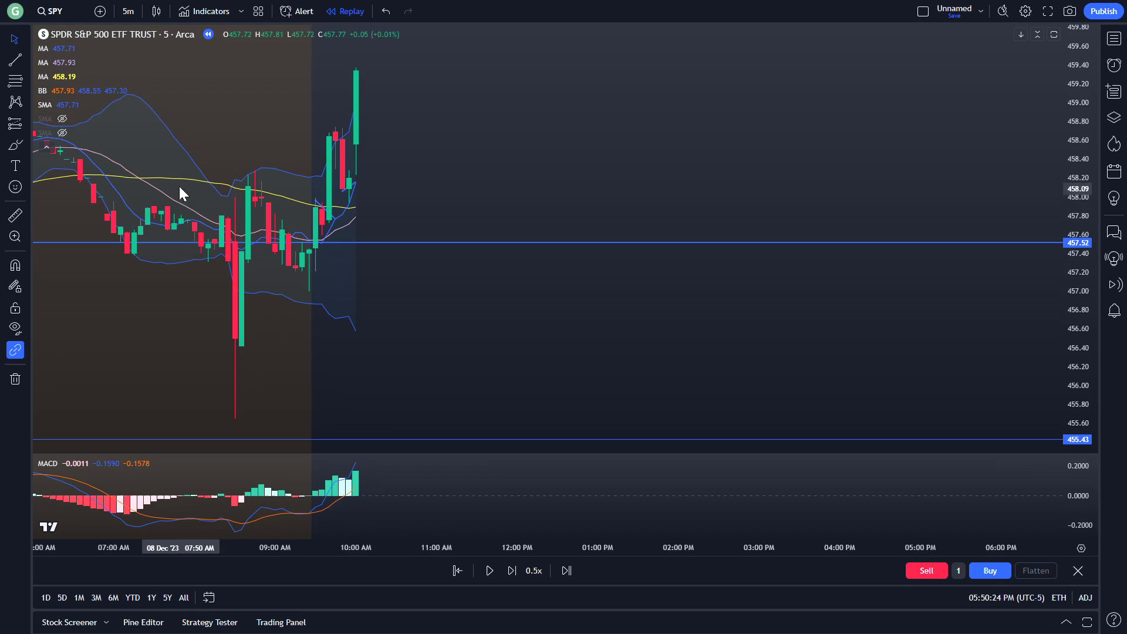
click(61, 120)
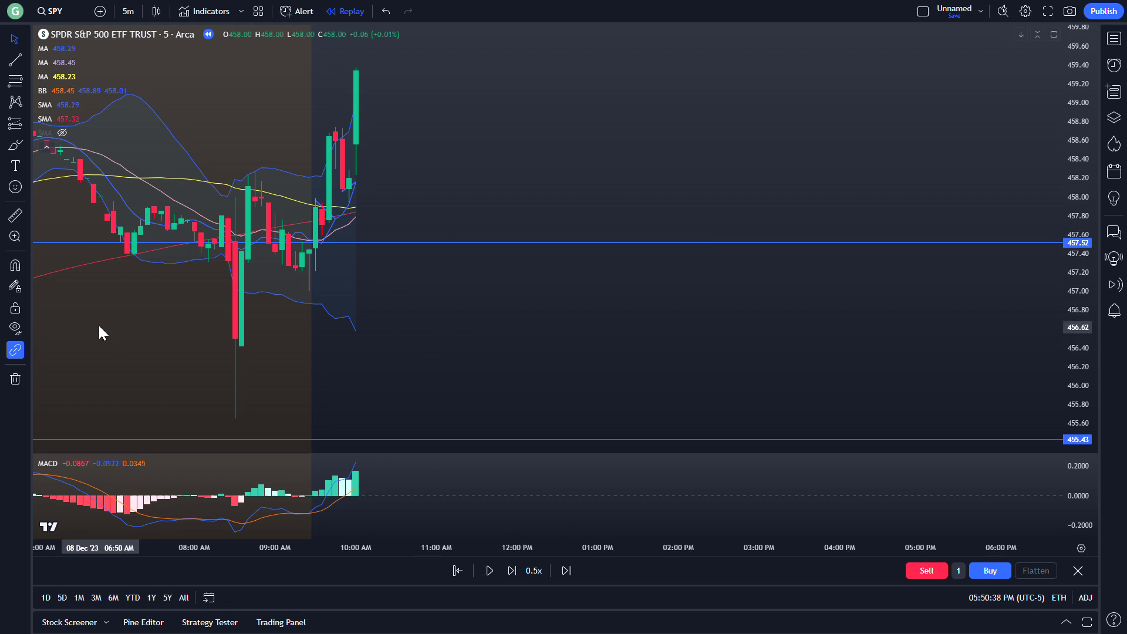
click(62, 132)
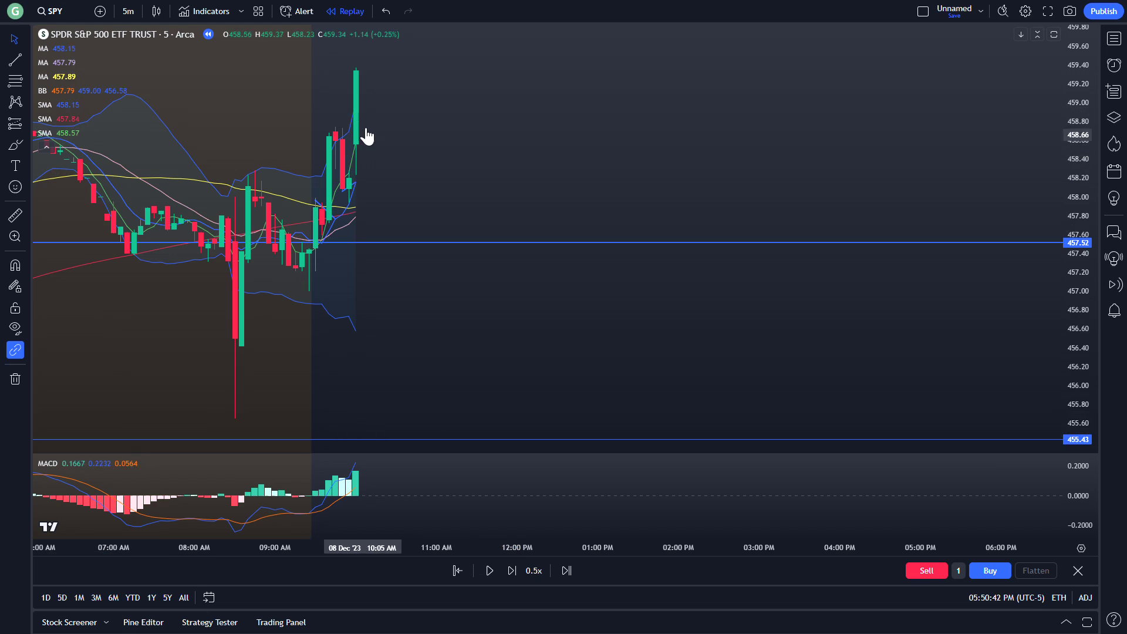
Advance the 5-minute replay through the 10:05 and 10:10 AM candles, pausing to check price against the 459.89 level
click(490, 570)
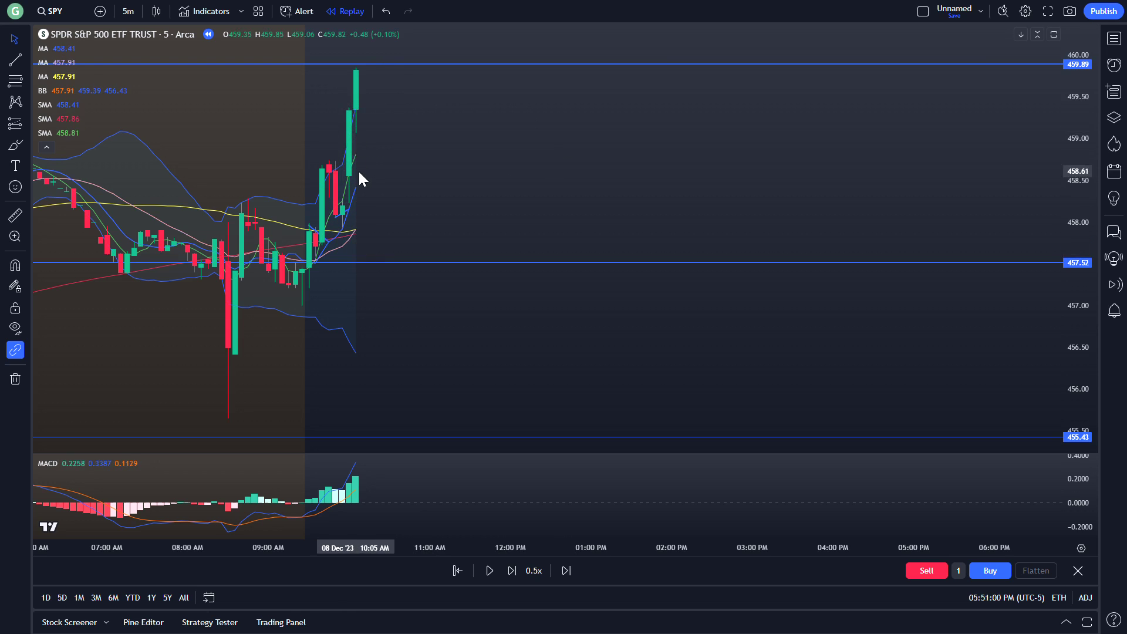
click(490, 572)
click(491, 571)
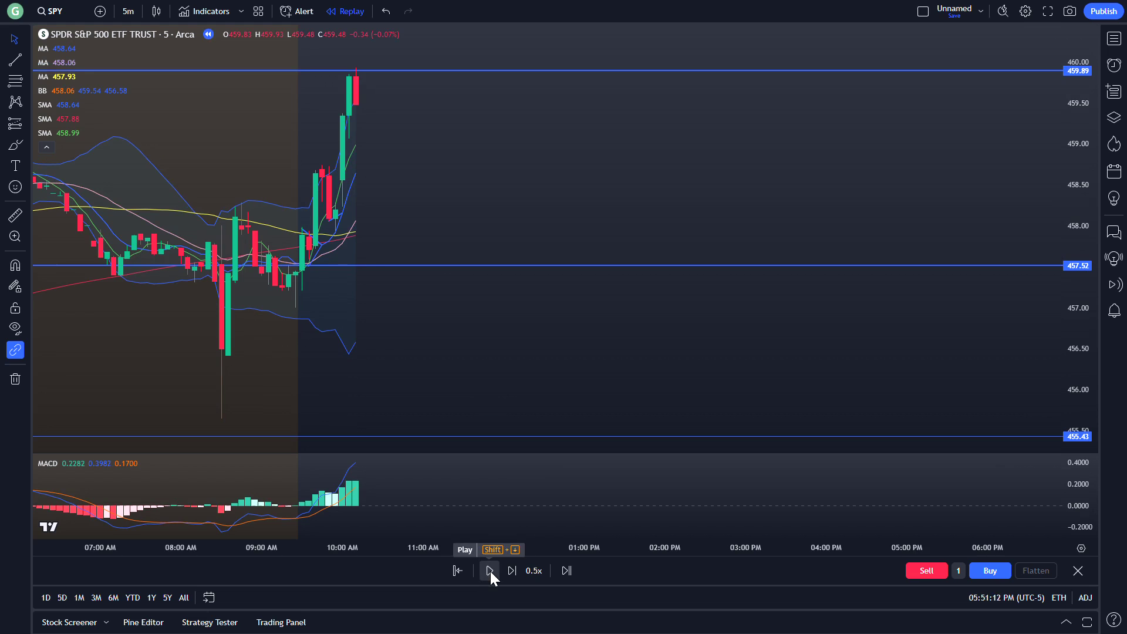
key(shift+Right)
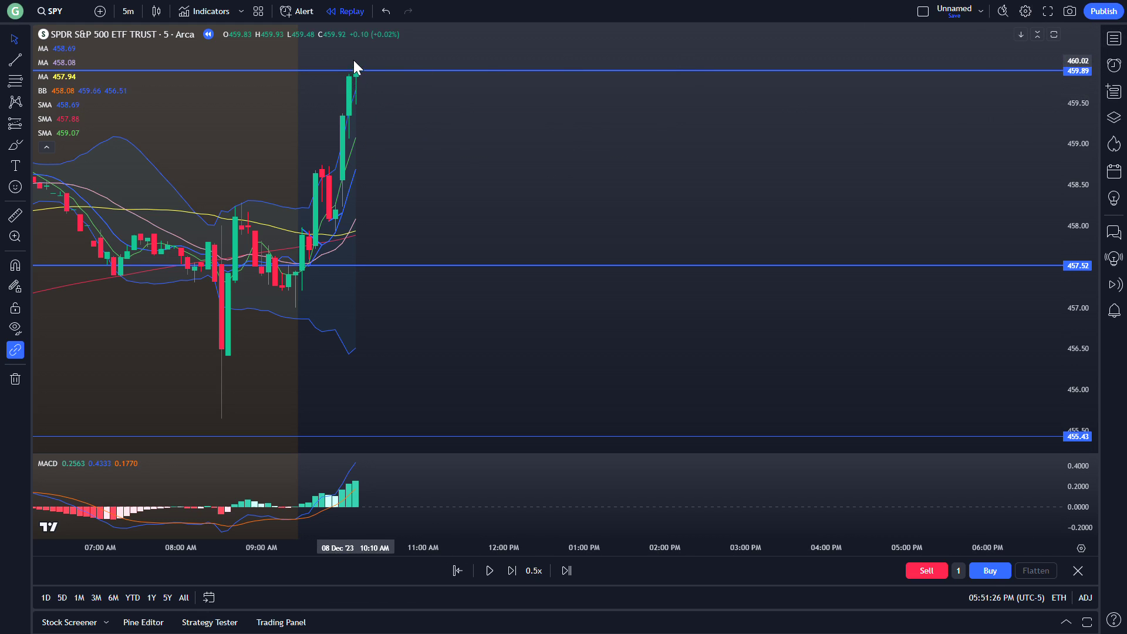
Switch the chart back to the 1-minute interval and replay the 10:15 AM candle around the 459.89 level
click(127, 12)
click(143, 172)
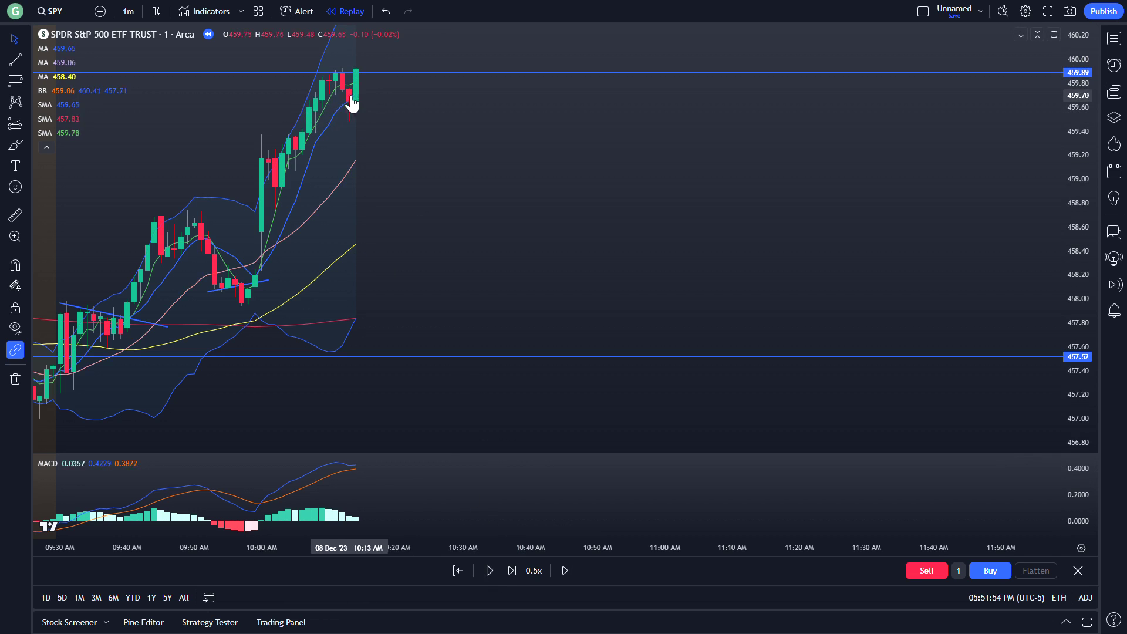
click(488, 569)
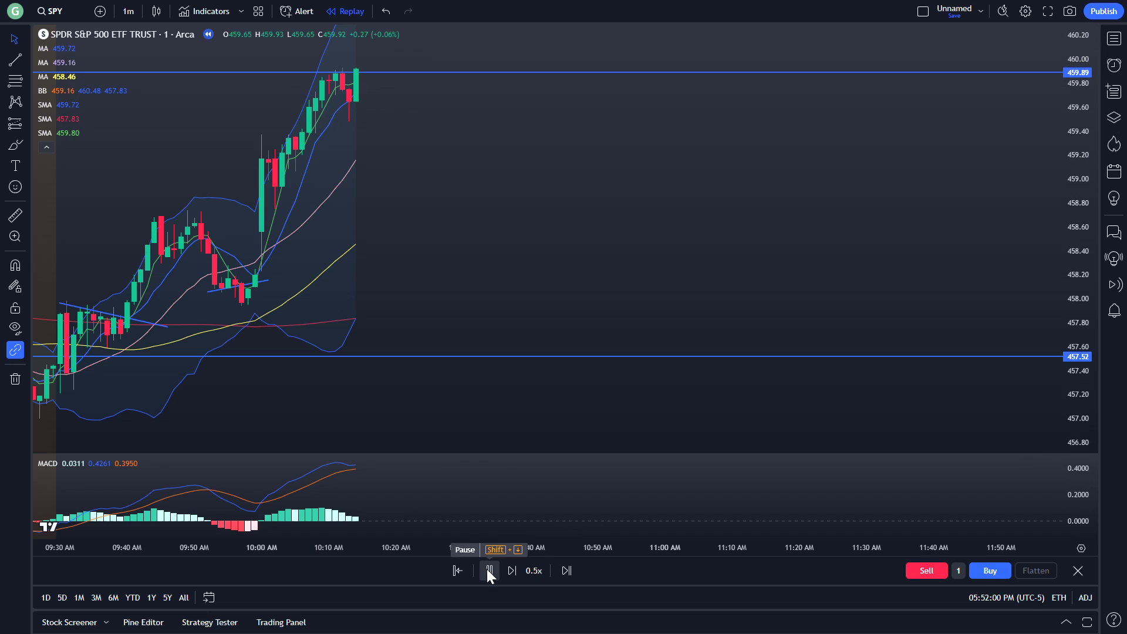
click(488, 571)
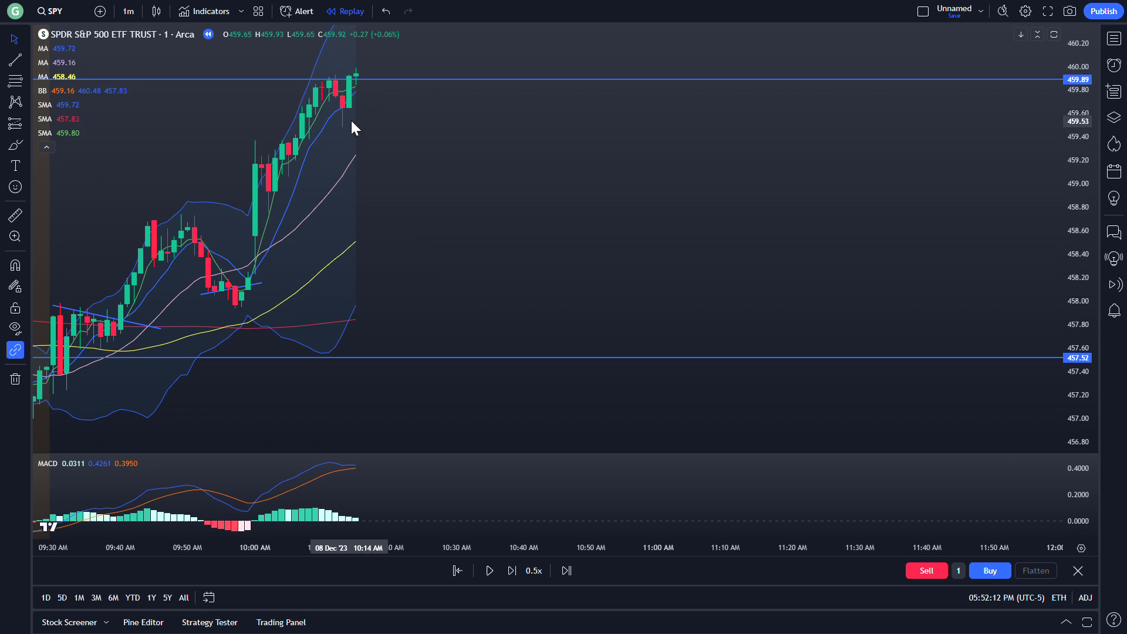
key(shift+Right)
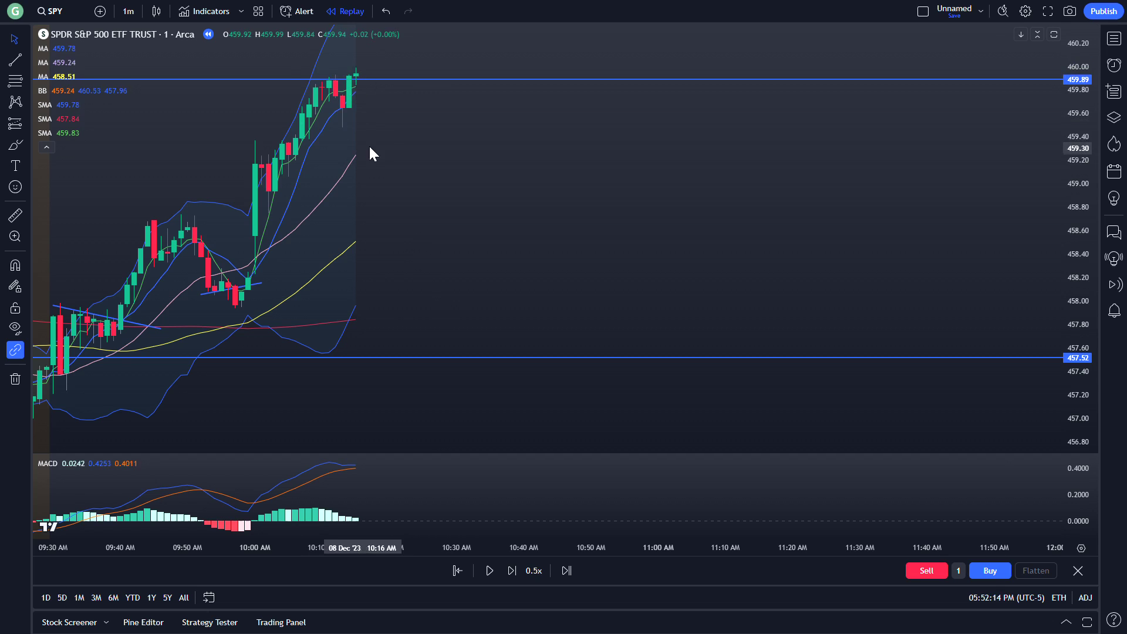
Play the 1-minute replay through the 10:16 to 10:22 AM candles, pausing between stretches to follow price above the 459.89 level
click(489, 570)
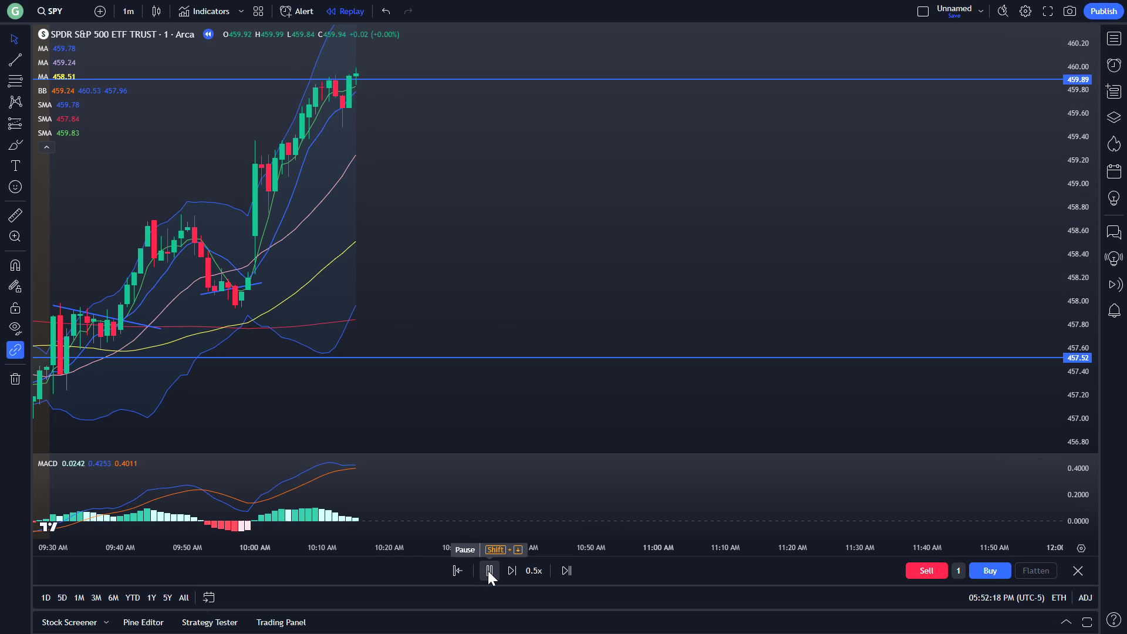
click(487, 572)
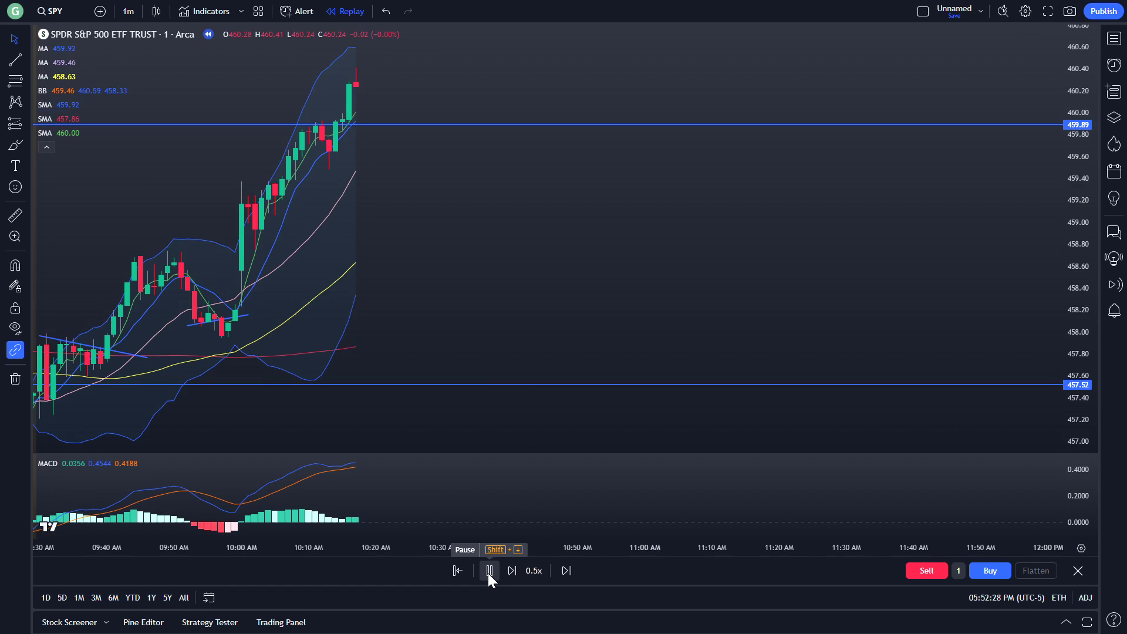
click(489, 571)
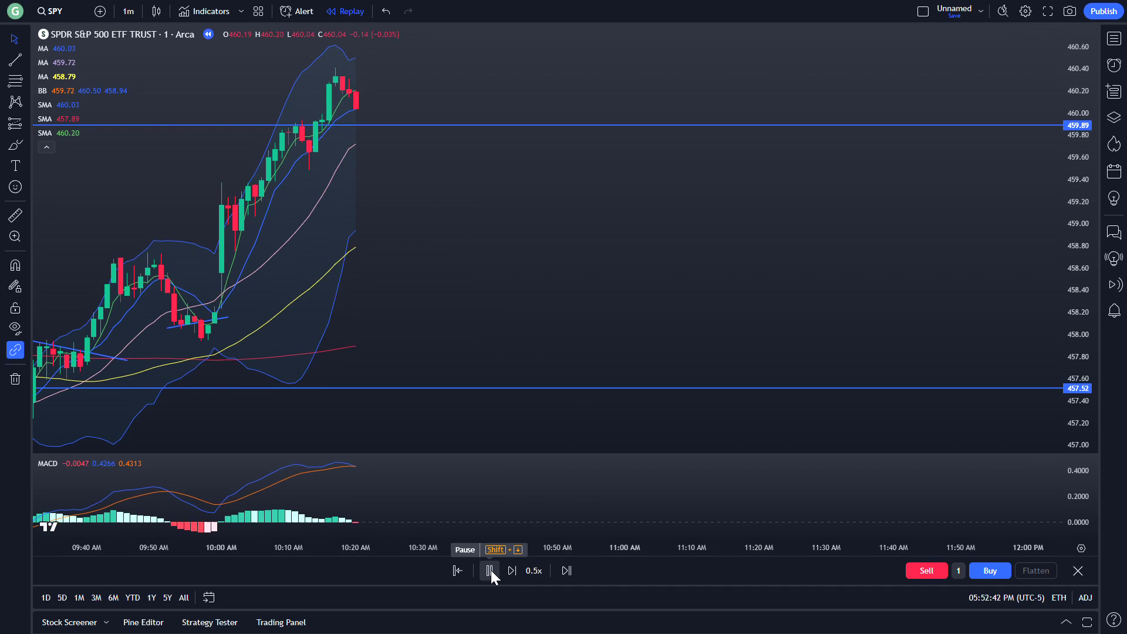
click(491, 569)
click(491, 570)
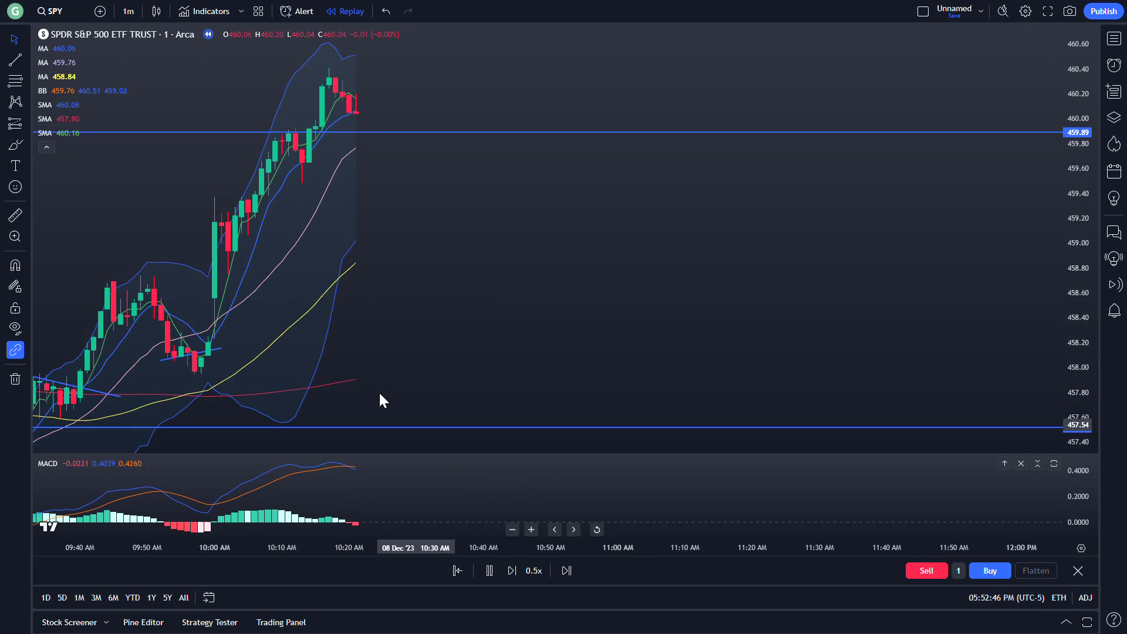
click(487, 572)
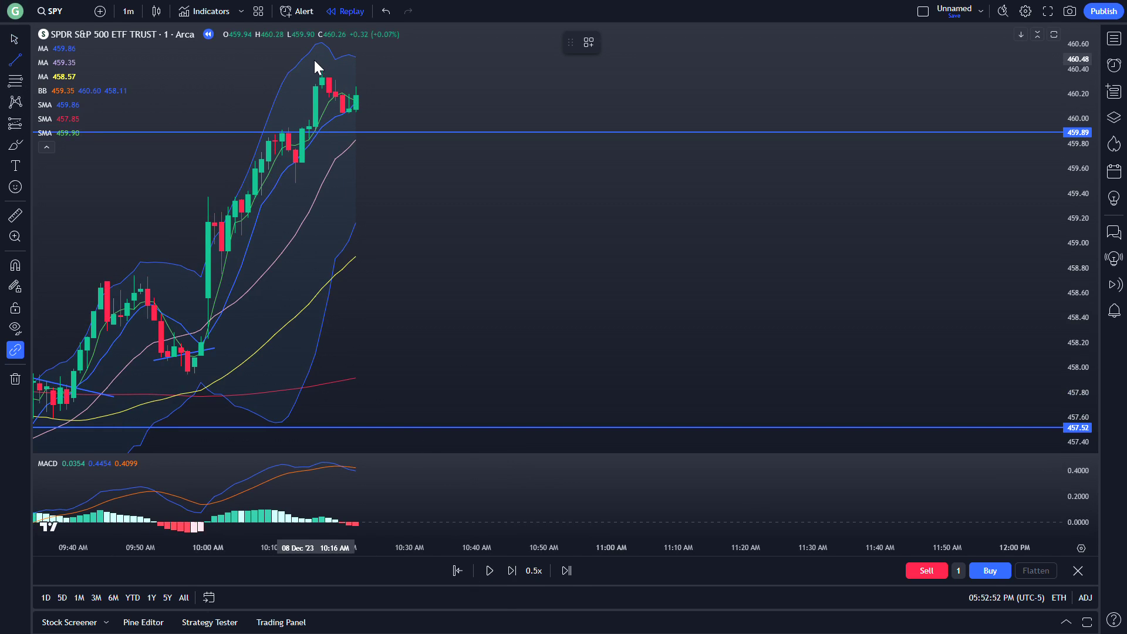
Draw a falling trend line over the recent highs, from about 460.44 at 10:15 AM to about 459.95 at 10:30 AM
mouse_move(312, 64)
mouse_down()
mouse_move(410, 116)
mouse_move(401, 131)
mouse_move(413, 125)
mouse_up()
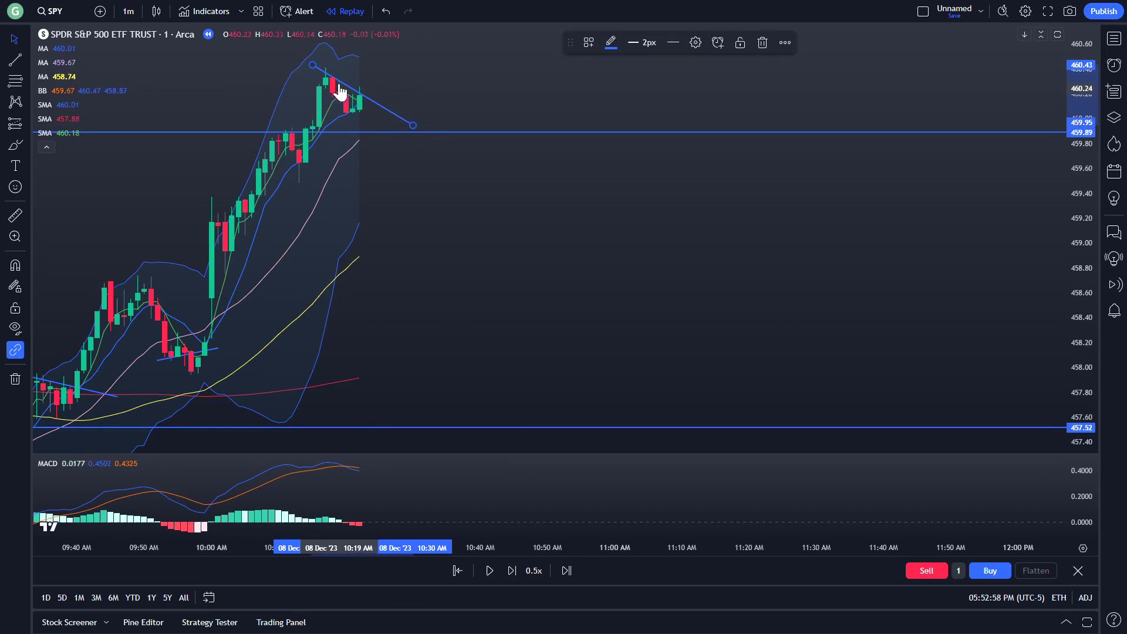
click(309, 62)
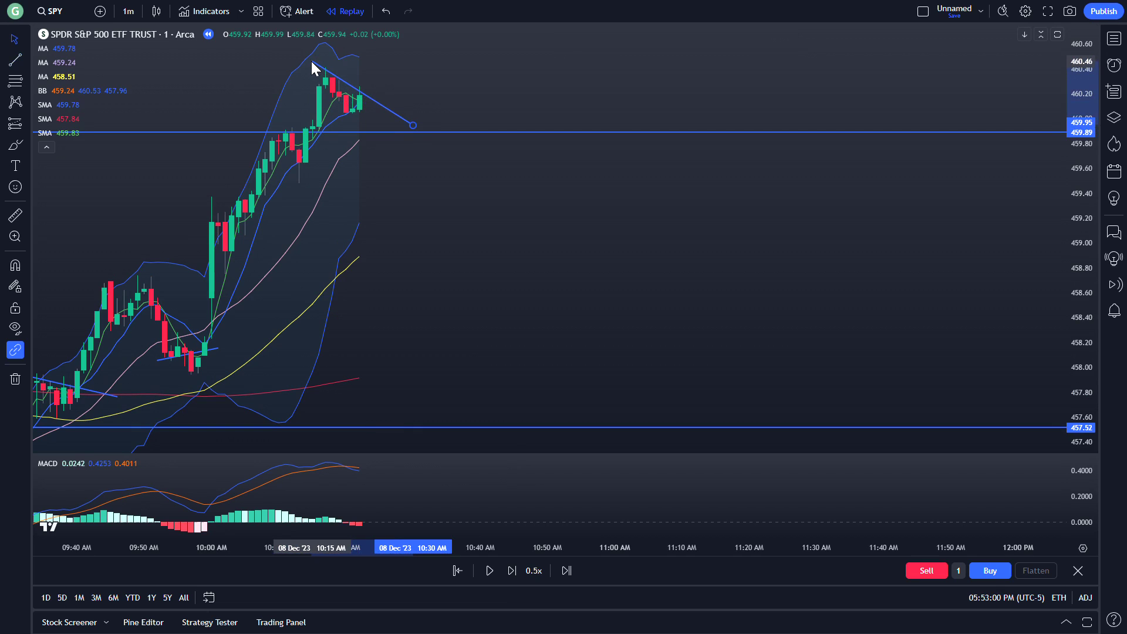
click(311, 63)
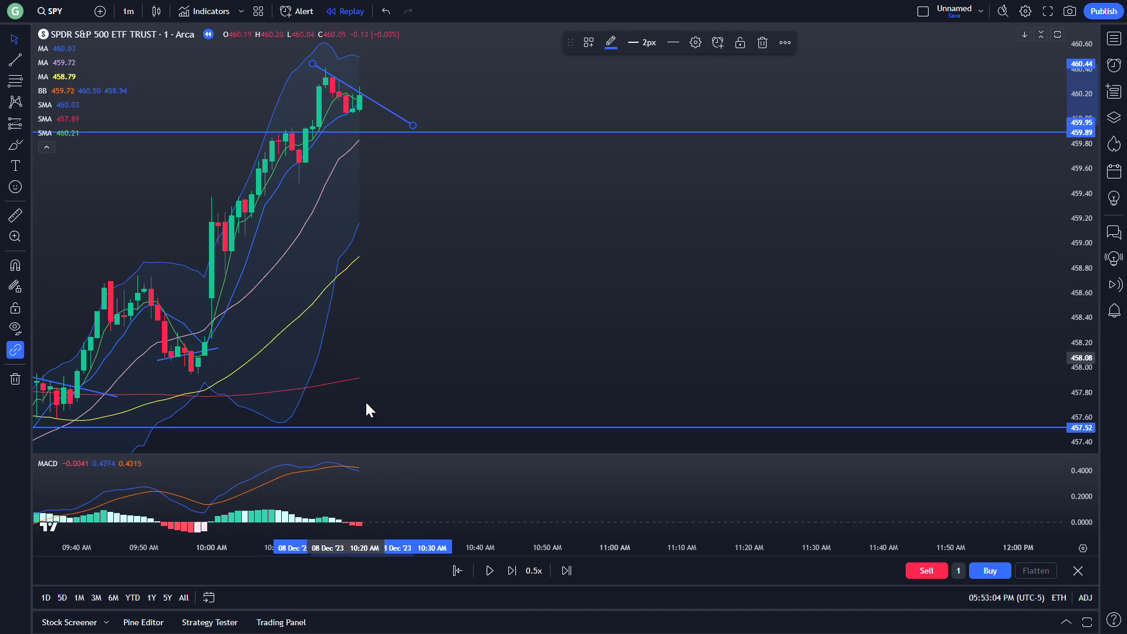
Advance the replay through the 10:23 to 10:25 AM candles, pausing to compare price with the falling trend line
click(491, 573)
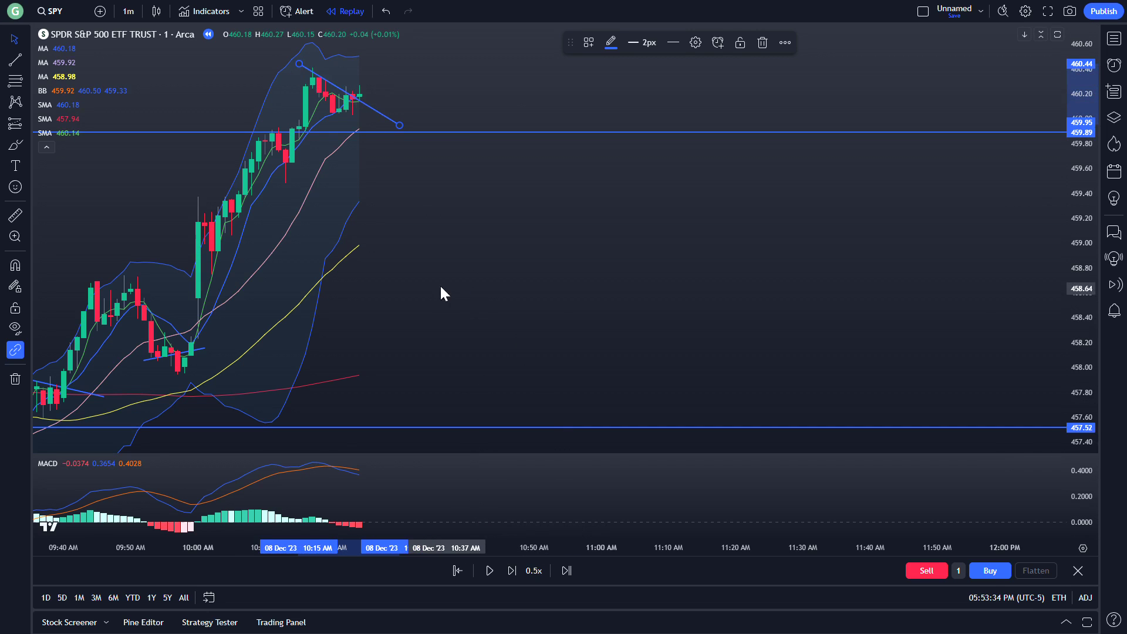
click(450, 341)
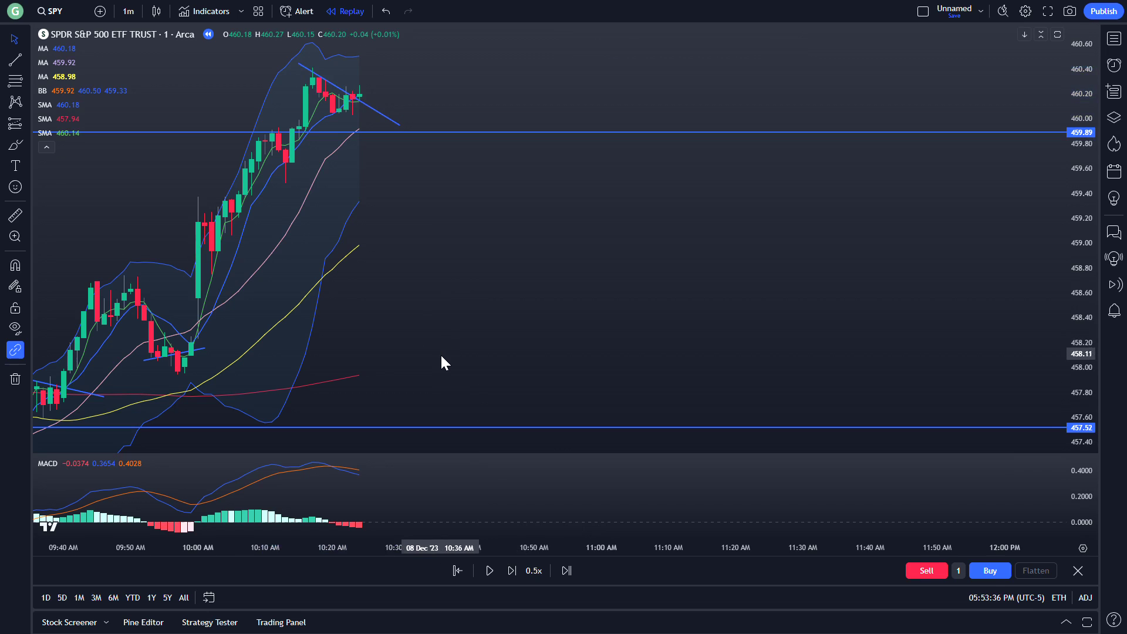
click(490, 570)
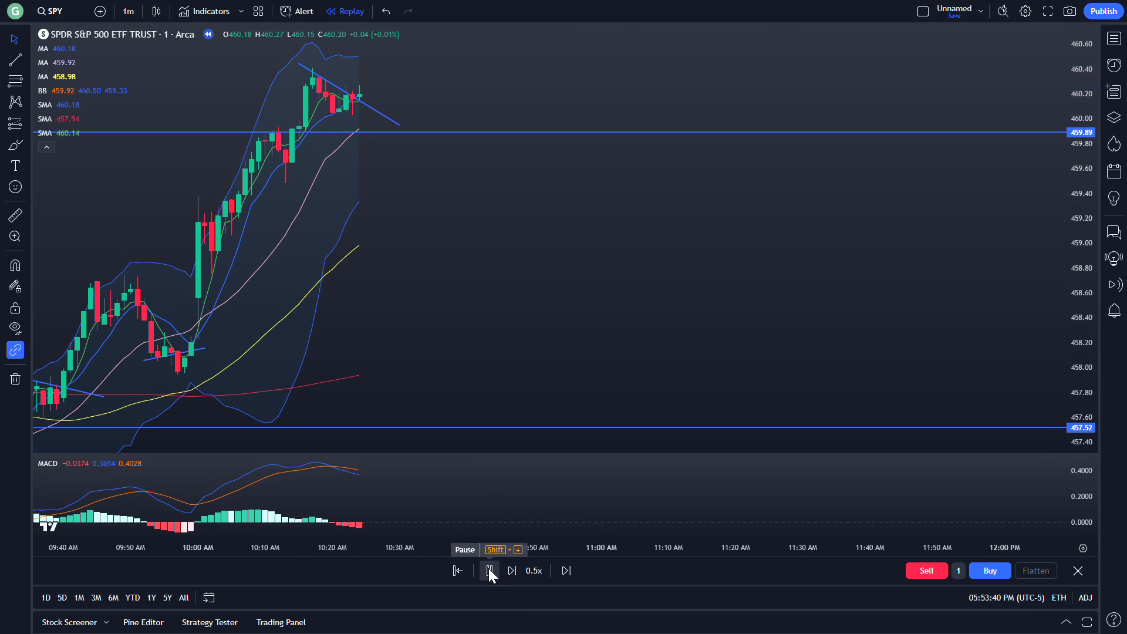
click(490, 571)
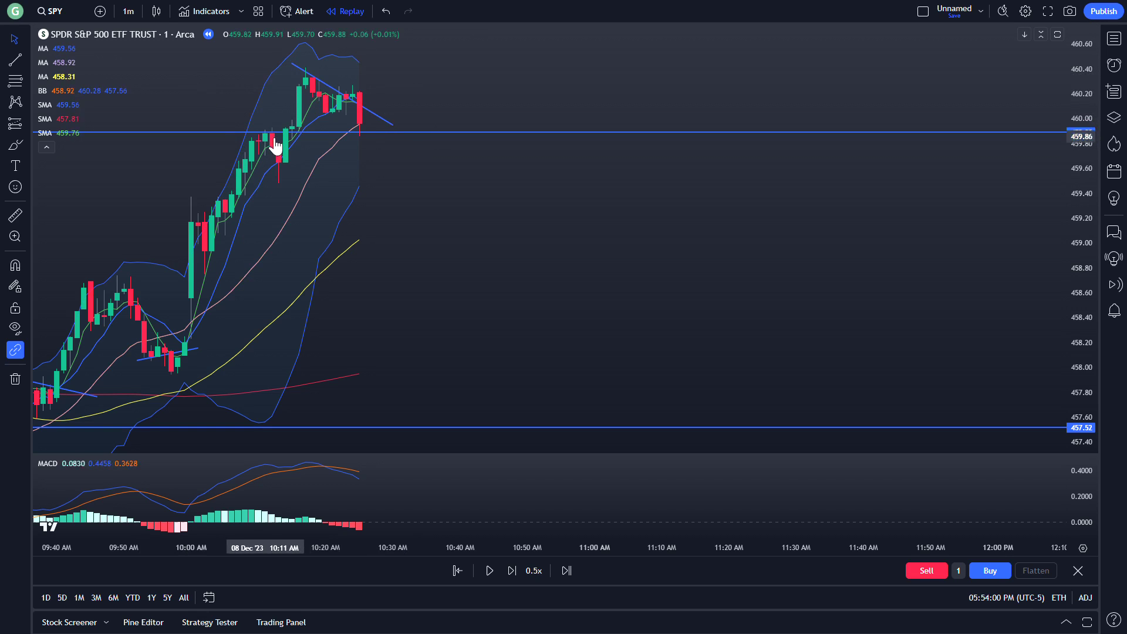
Switch the chart to the 5-minute interval and play the replay through the 10:30 and 10:35 AM candles
click(129, 11)
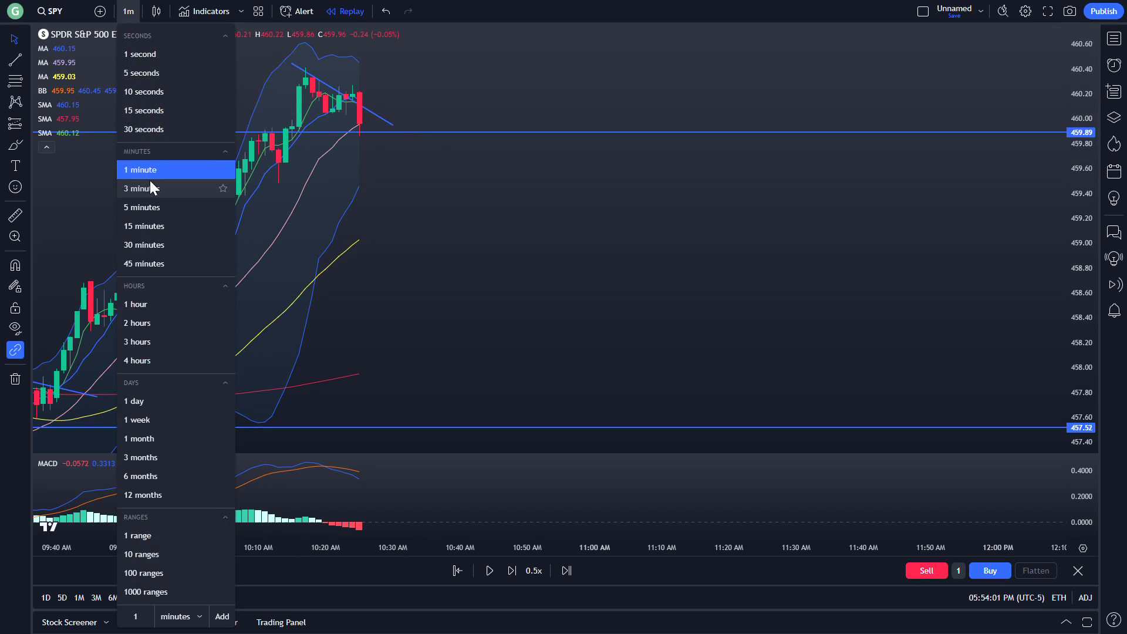
click(146, 207)
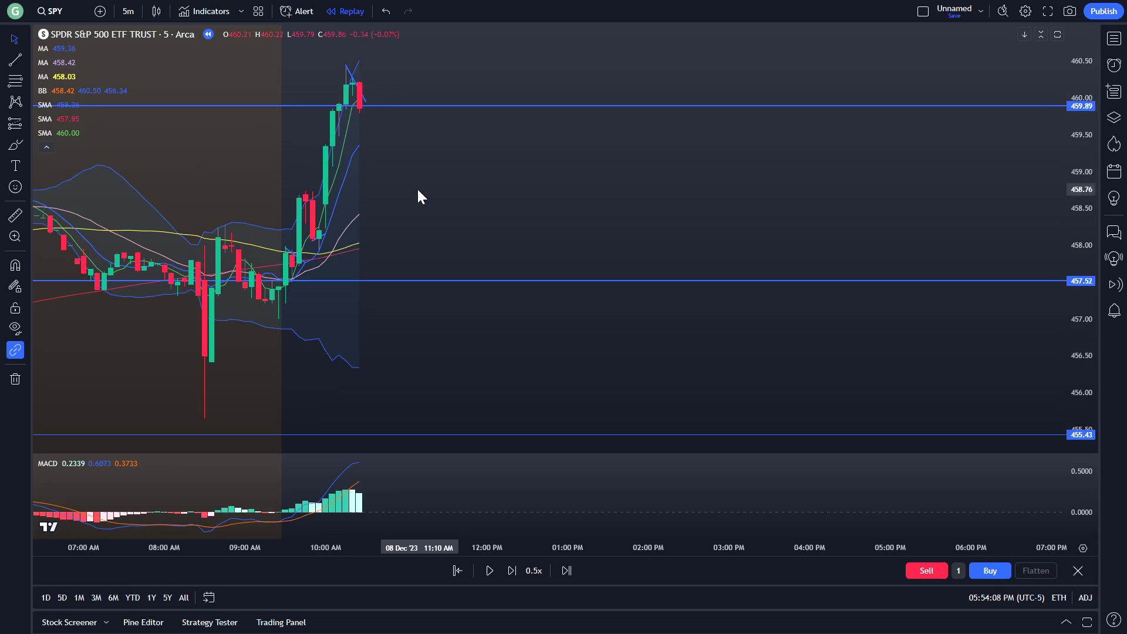
click(489, 571)
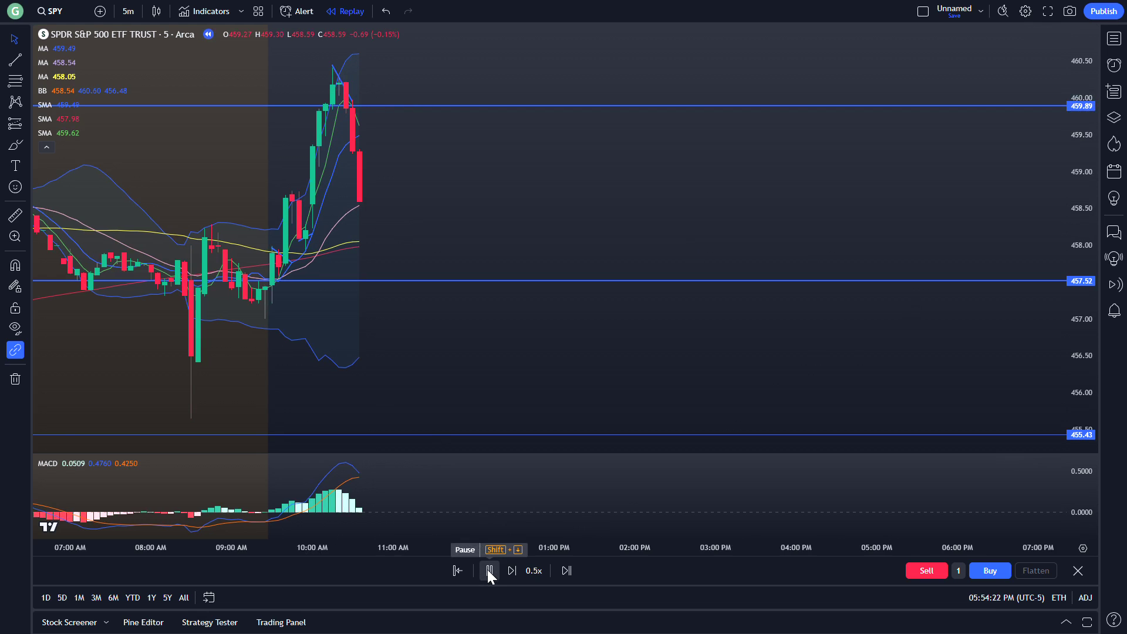
click(488, 571)
Examine the drop from the 10:16 AM high on the 1-minute interval, and return to the 5-minute interval
click(129, 13)
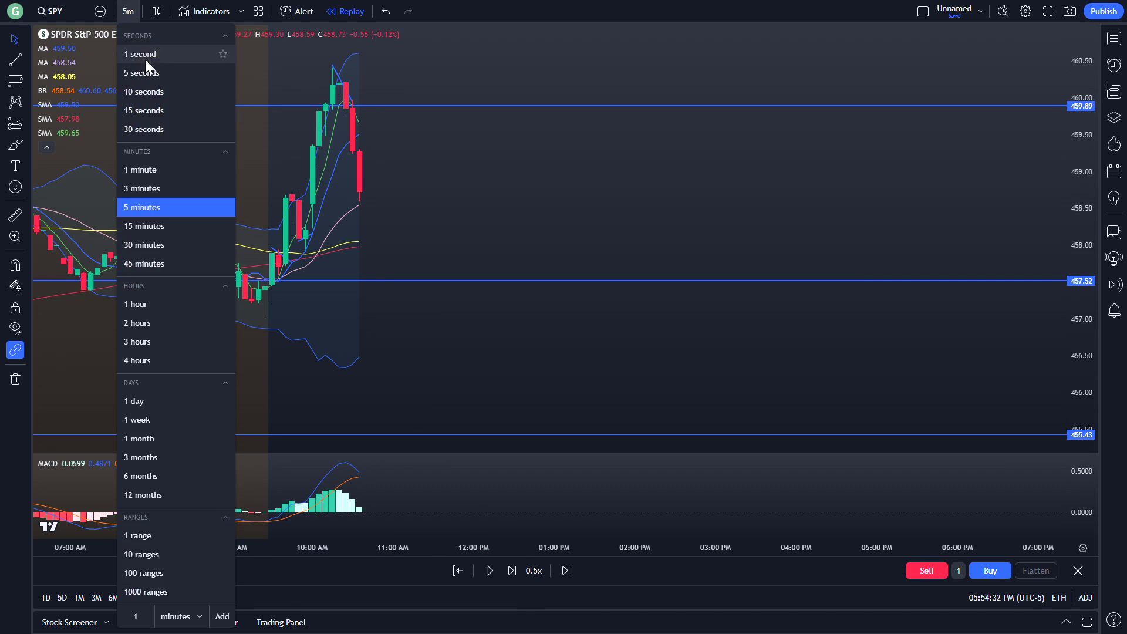
click(147, 170)
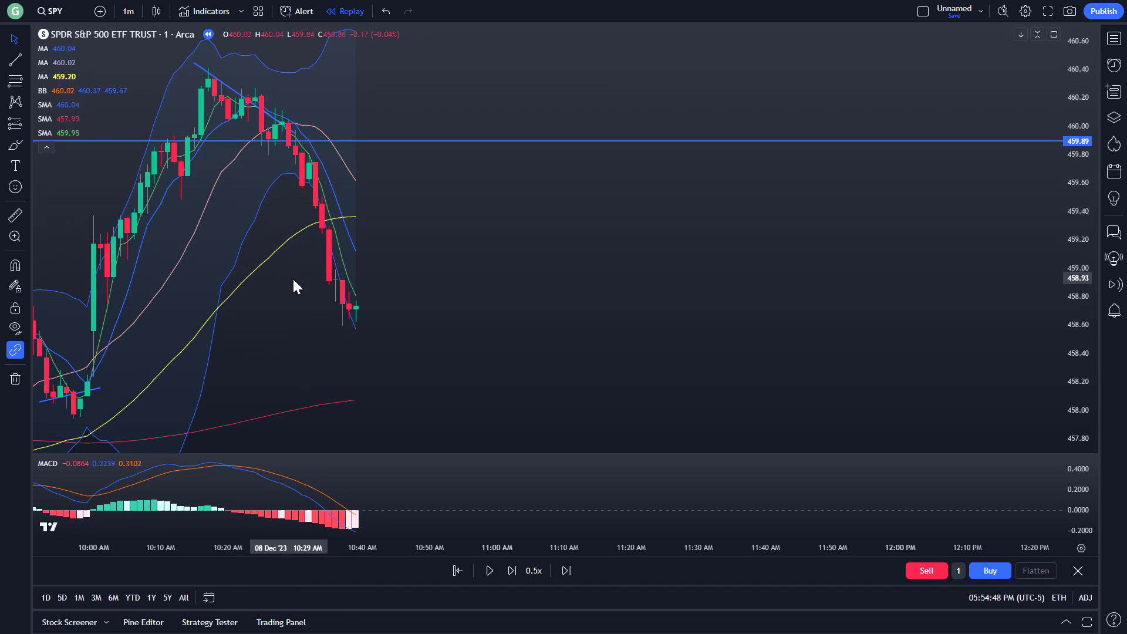
click(130, 8)
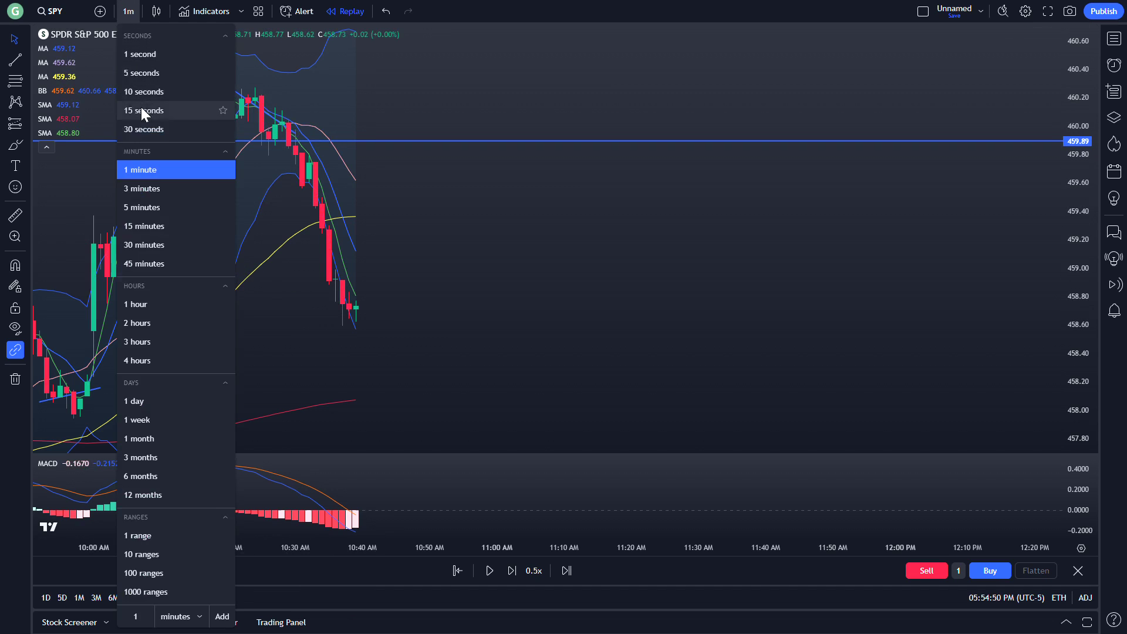
click(150, 206)
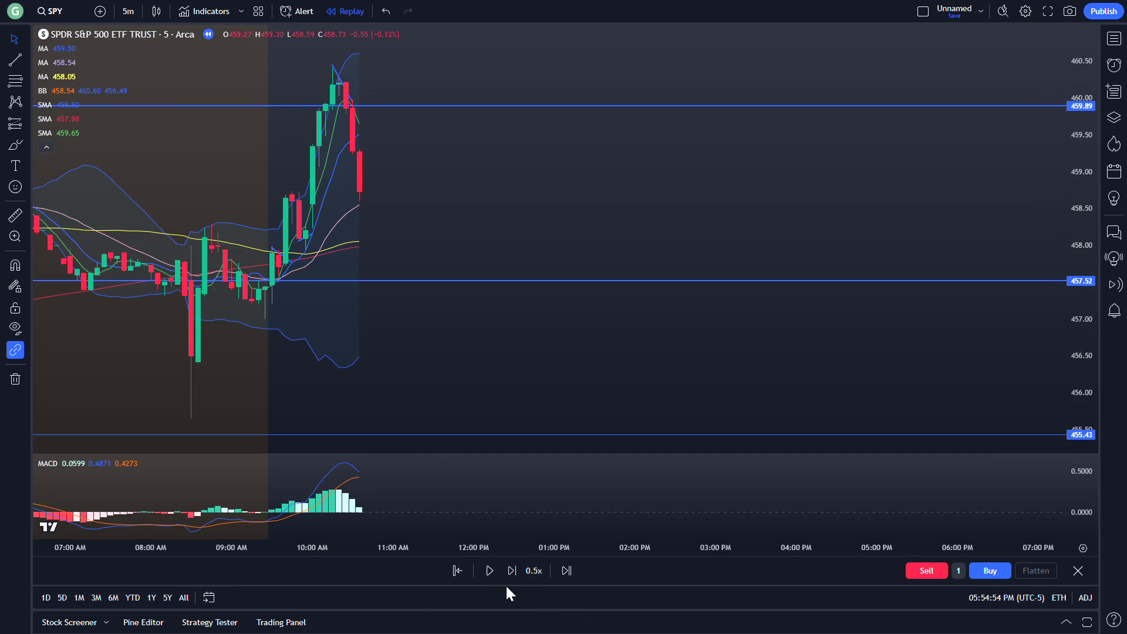
Play the replay on the 5-minute chart through the 10:40 to 10:55 AM candles, pausing to analyse the rebound
click(488, 571)
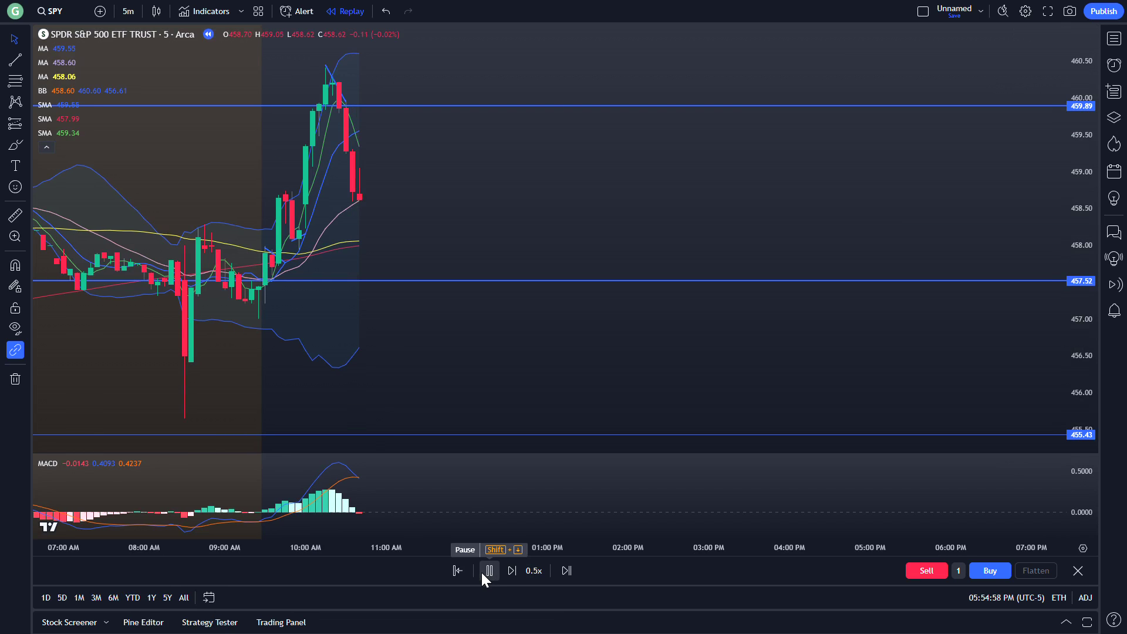
click(481, 571)
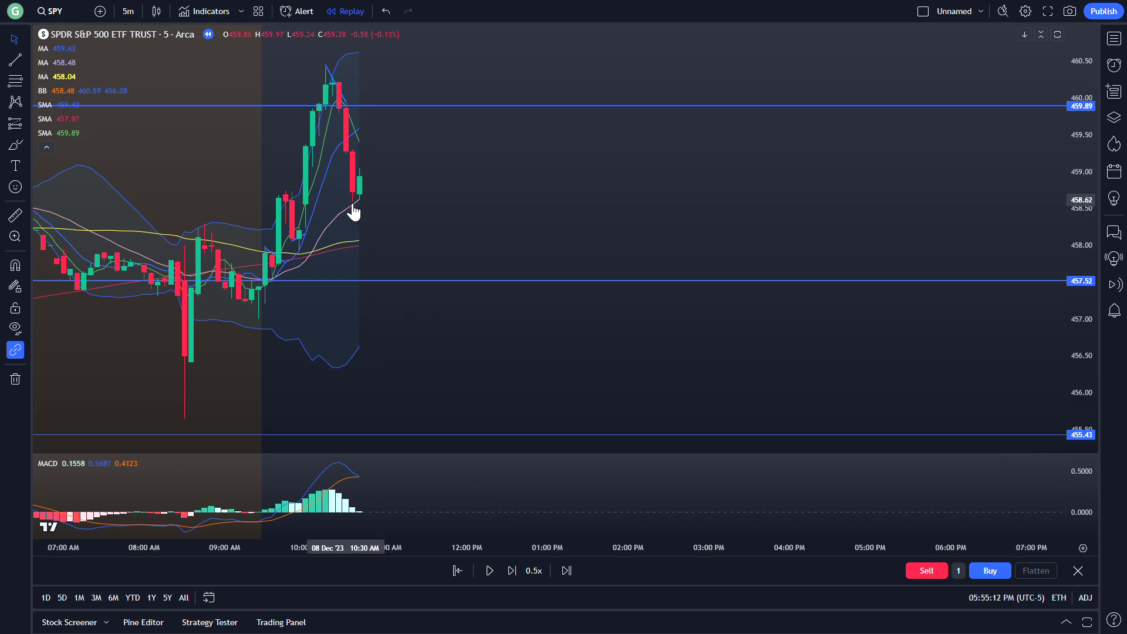
click(489, 571)
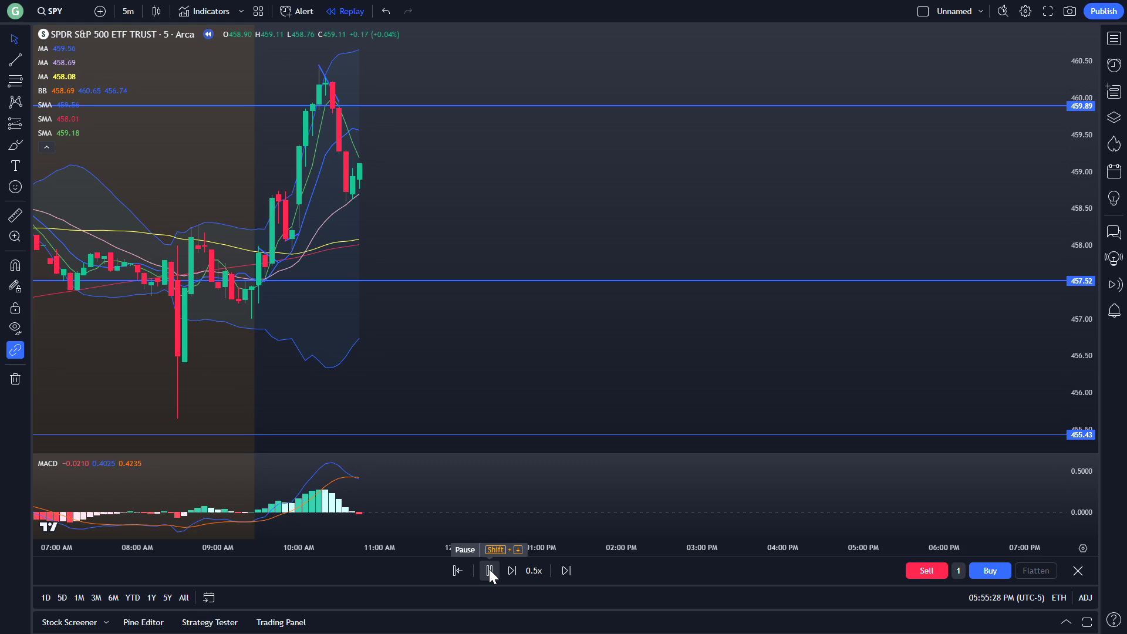
click(489, 570)
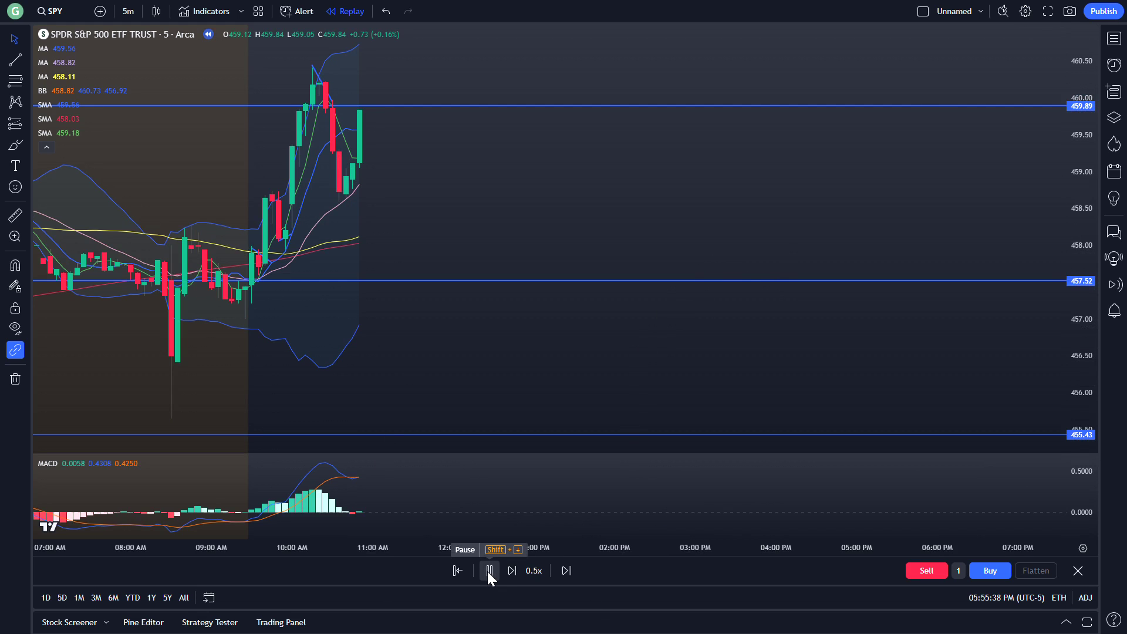
click(489, 571)
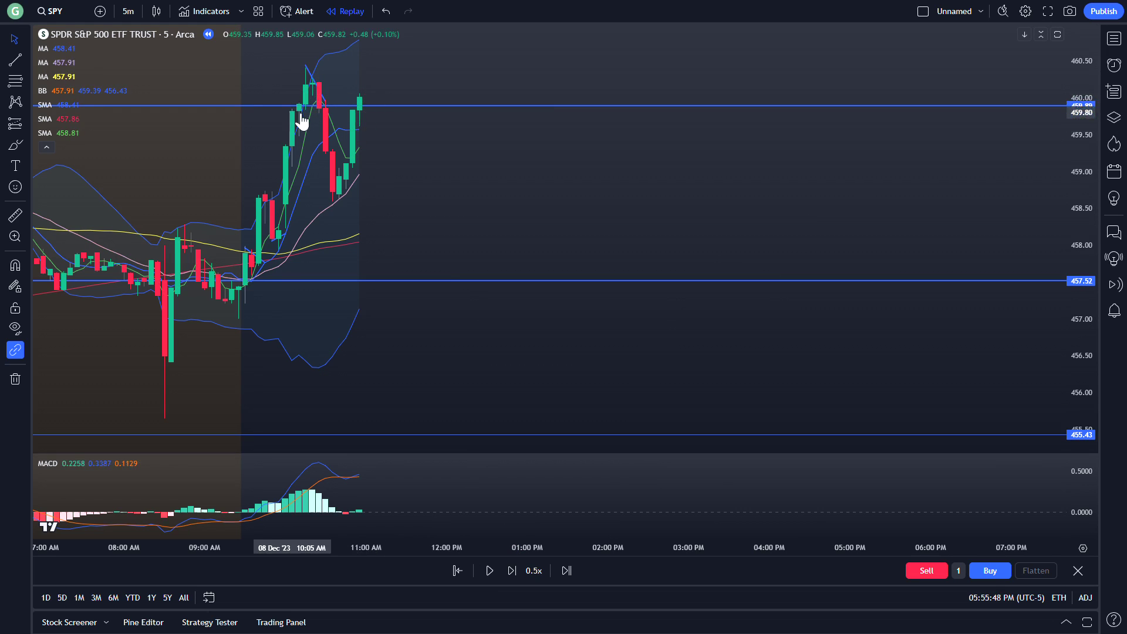
Examine the recovery toward the 459.89 level on the 1-minute interval, and return to the 5-minute interval
click(128, 11)
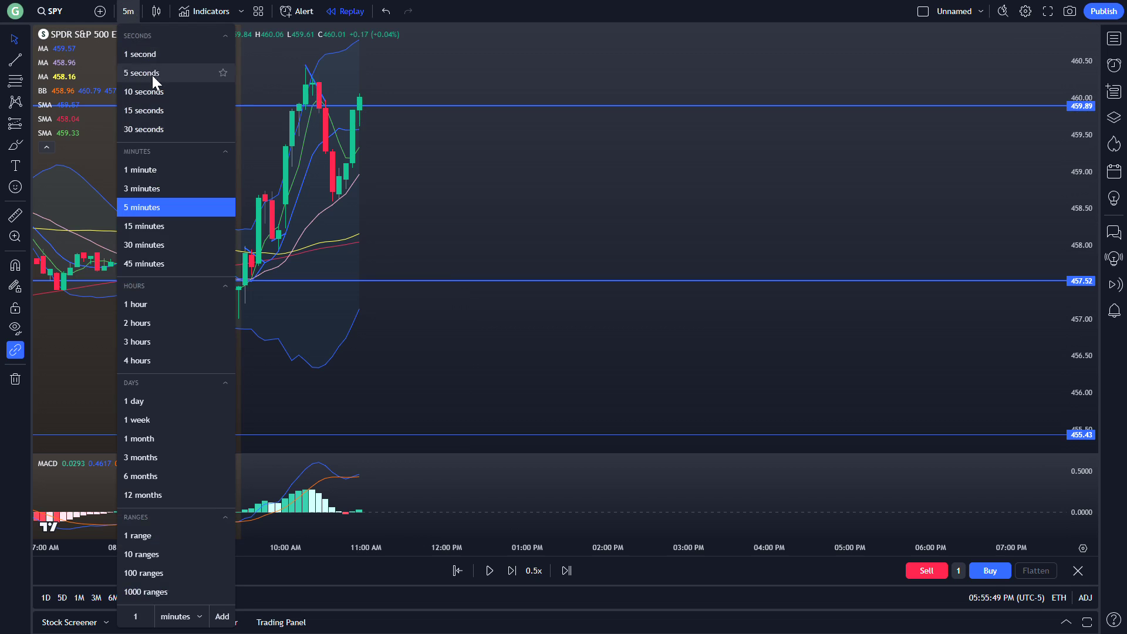
click(148, 169)
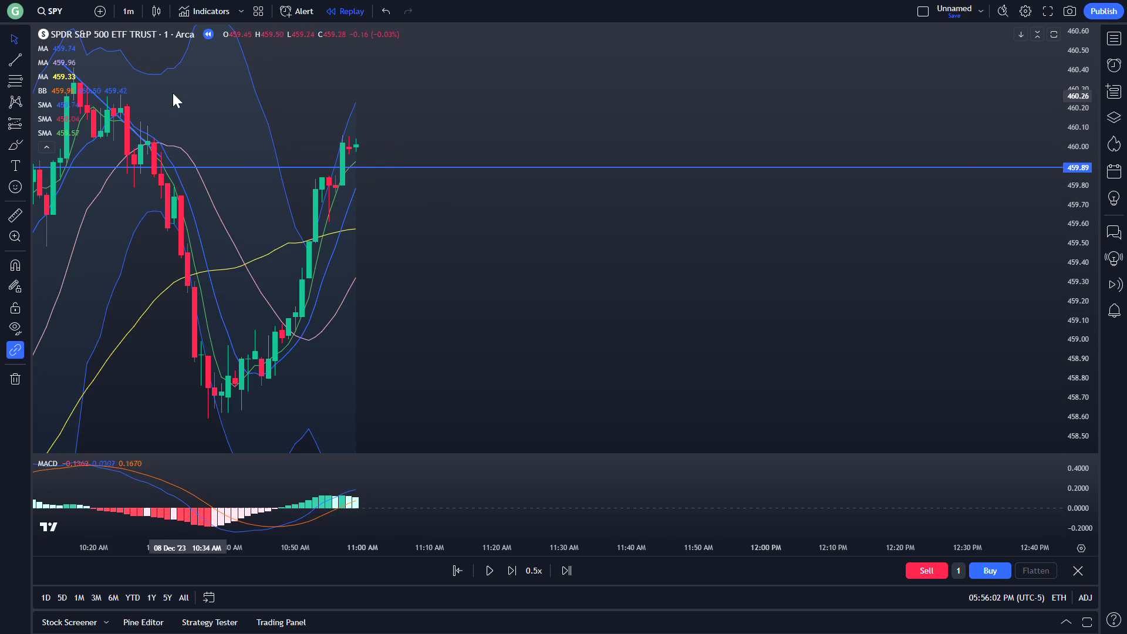
drag(492, 238, 600, 237)
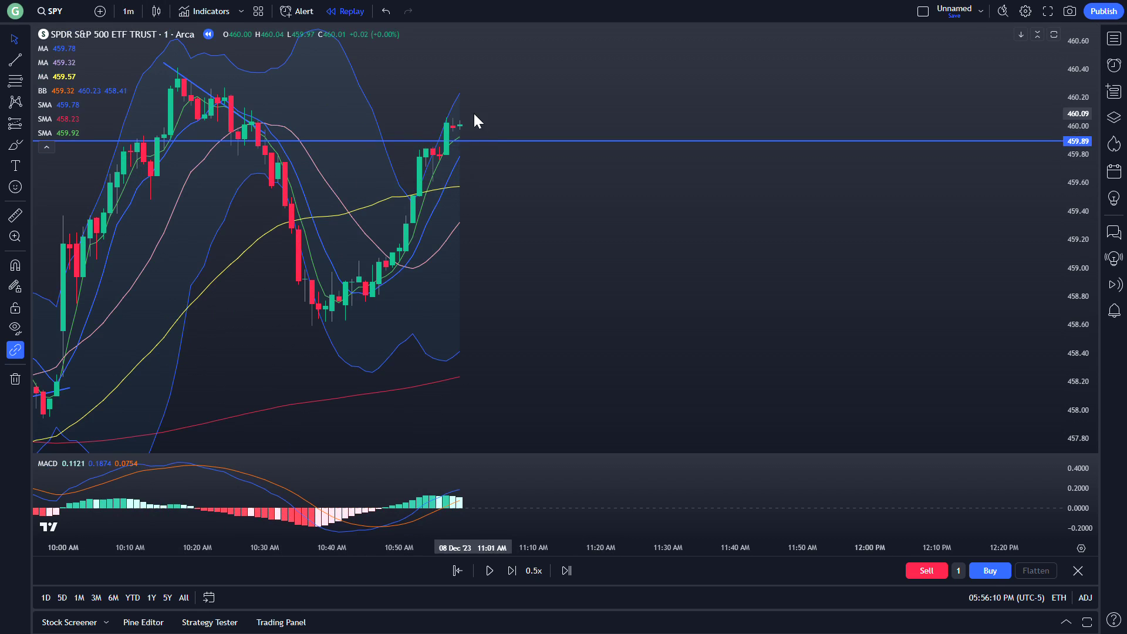
click(126, 13)
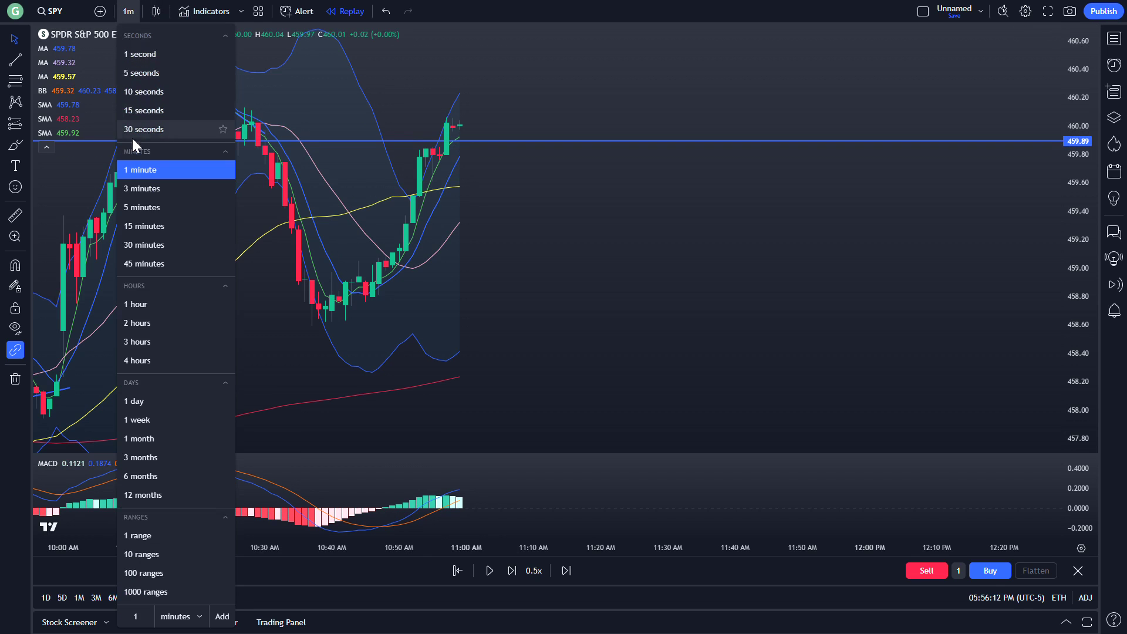
click(142, 207)
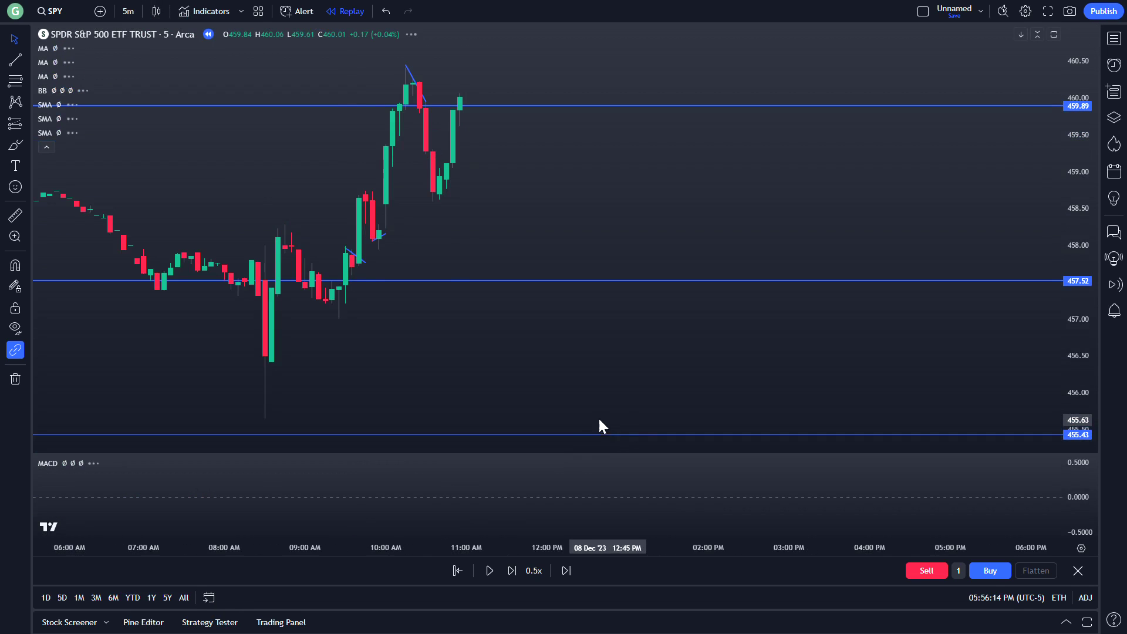
Advance the 5-minute replay through the 11:00 to 11:10 AM candles, pausing to review the rejection near 459.89
click(489, 571)
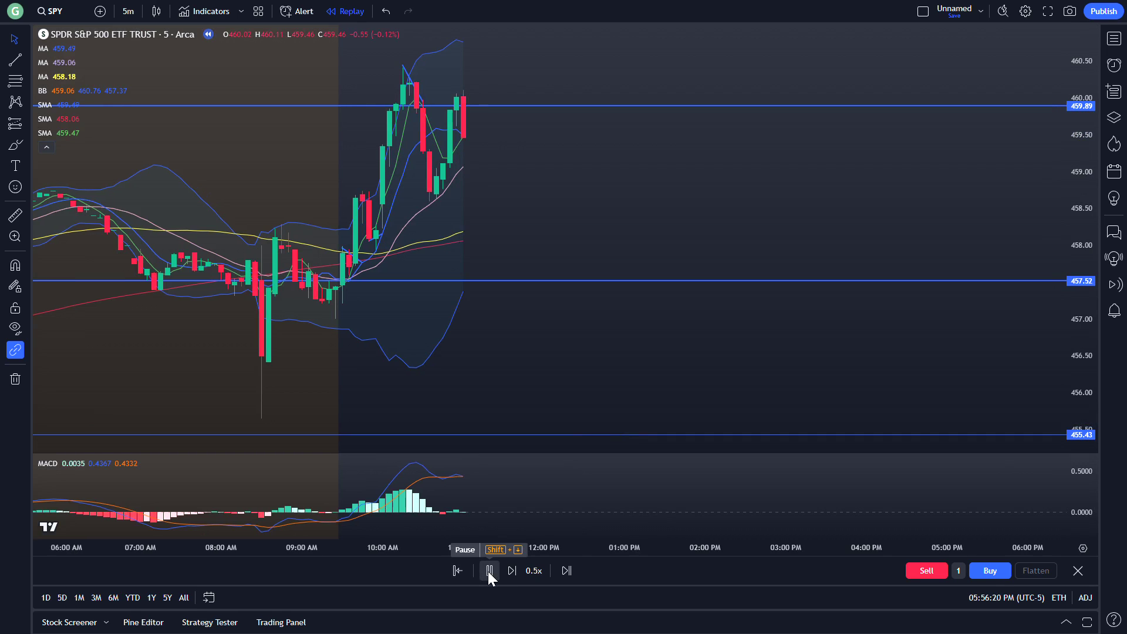
click(488, 572)
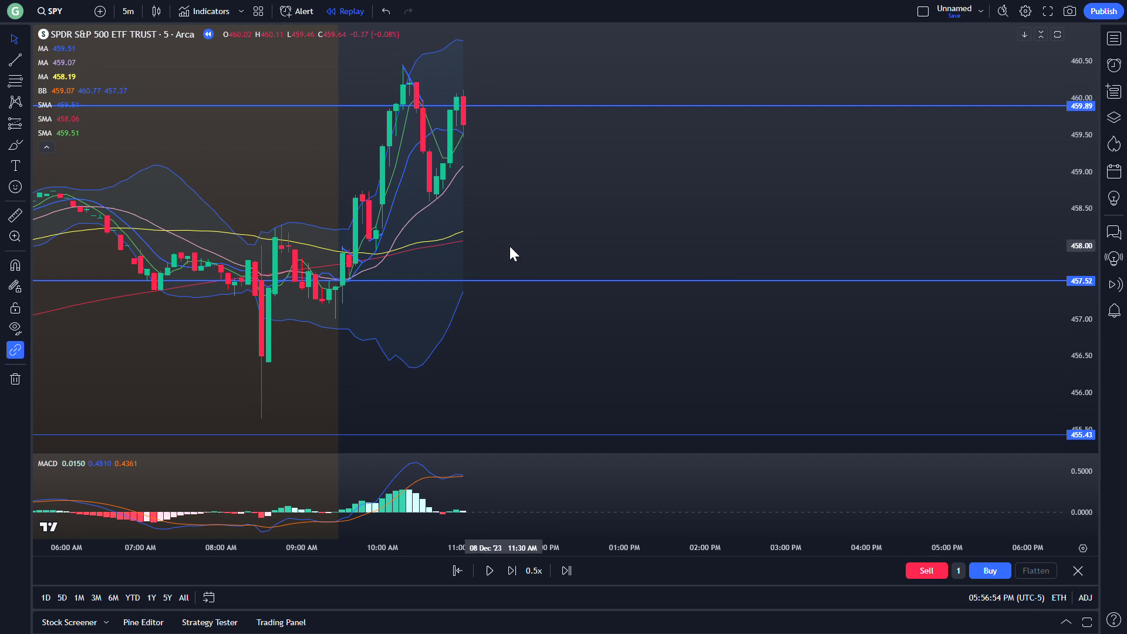
click(489, 571)
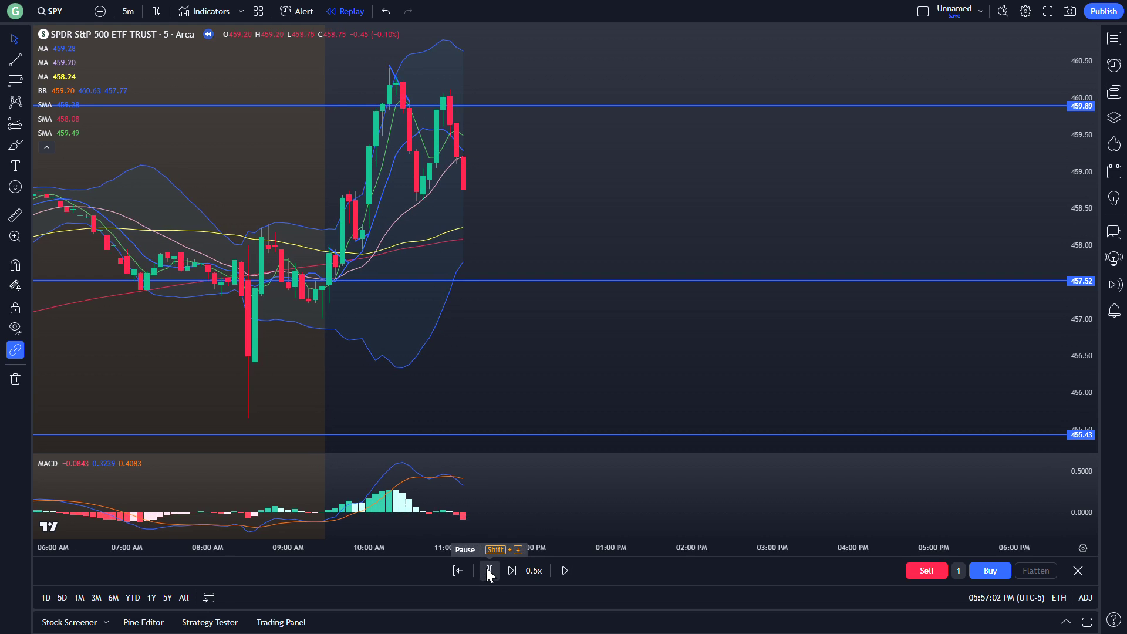
click(489, 571)
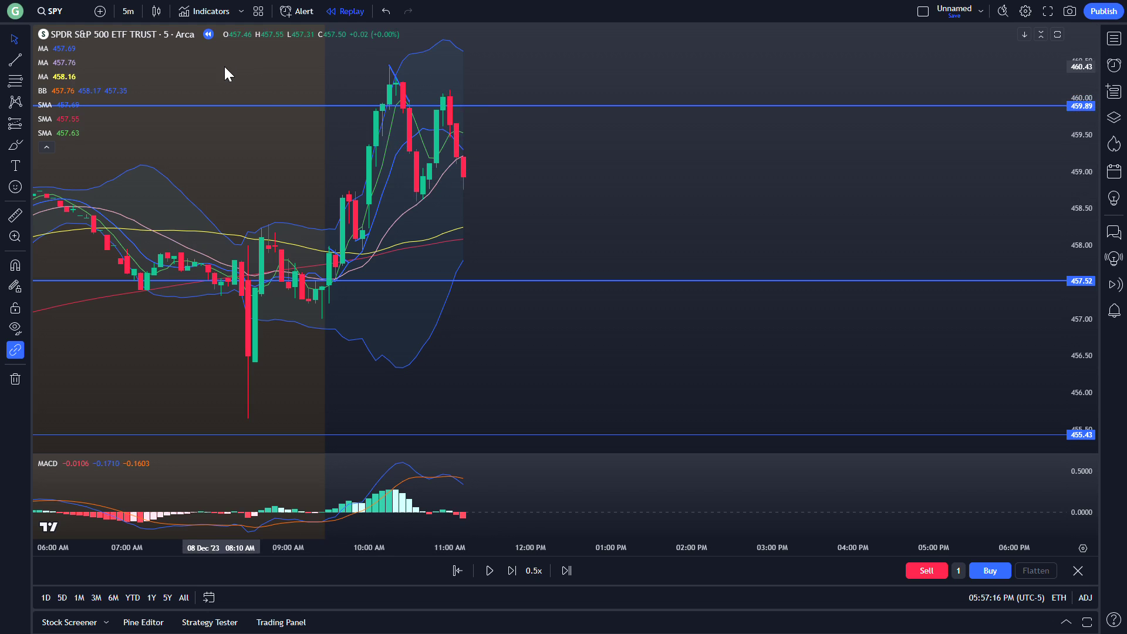
Inspect the decline from the 11:00 AM high on the 1-minute interval, and switch back to 5 minutes
click(127, 12)
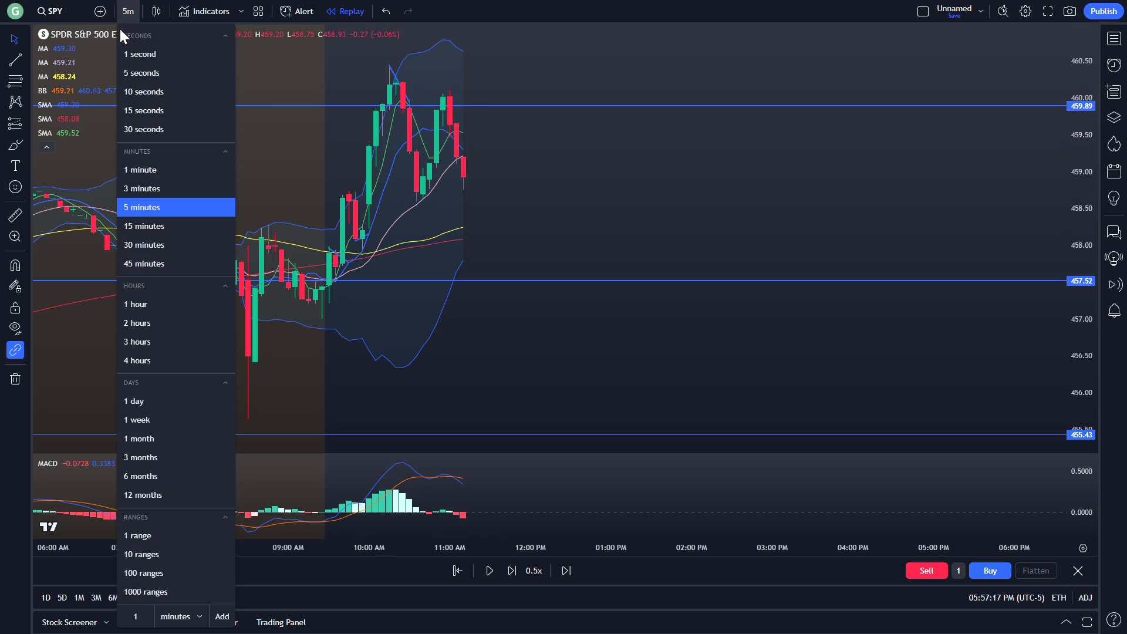
click(135, 170)
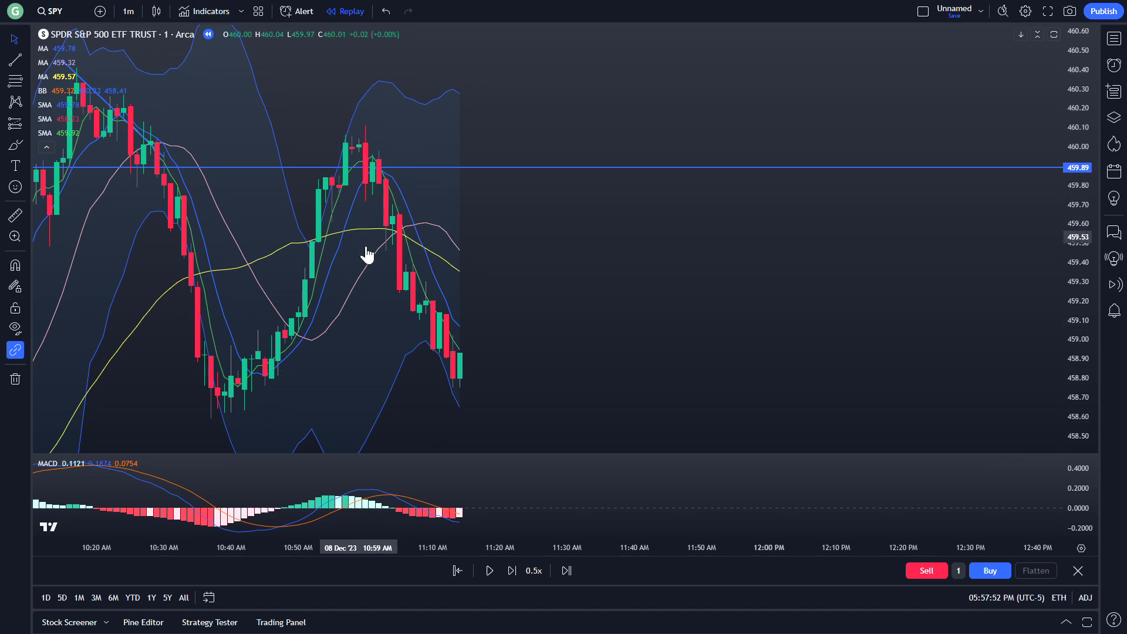
click(129, 12)
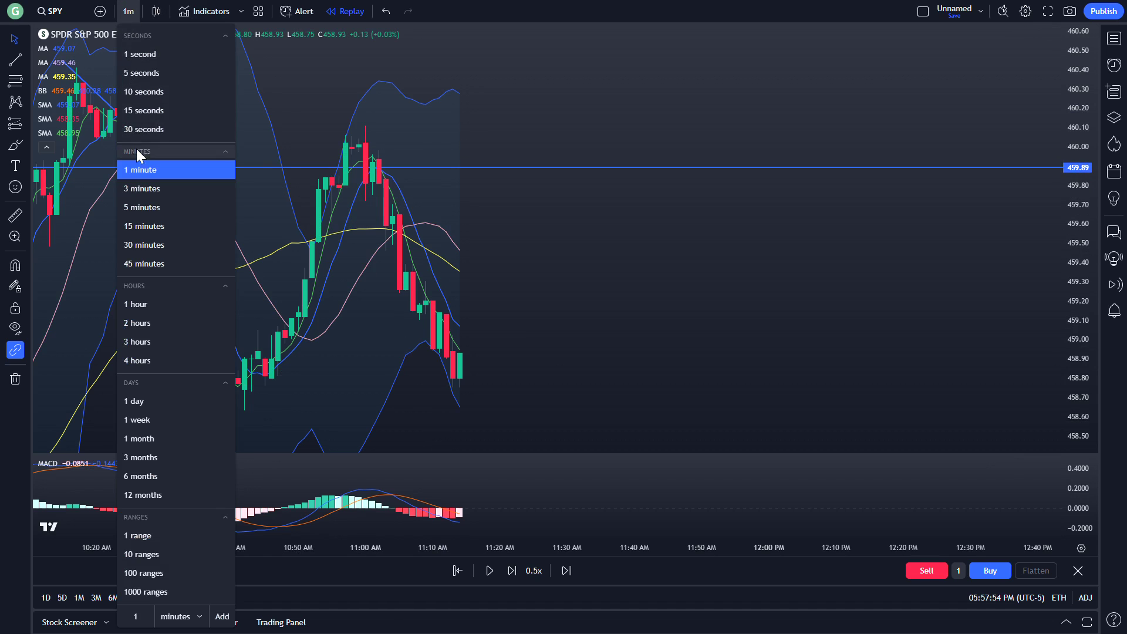
click(140, 206)
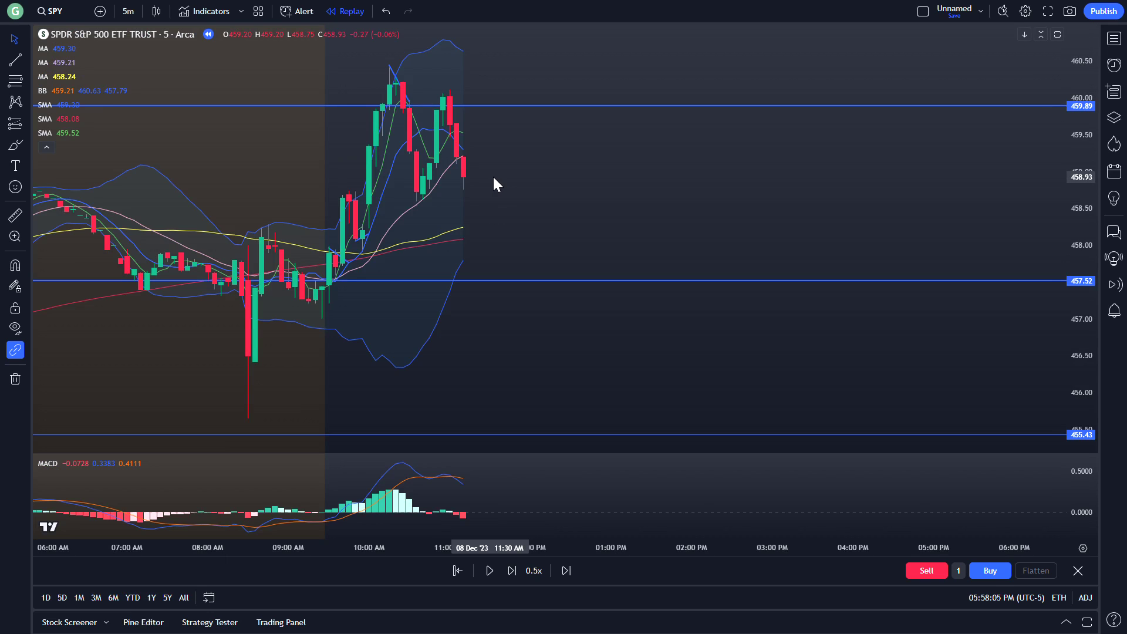
Continue the 5-minute replay through the 11:15 to 11:25 AM candles, pausing to compare price with the moving averages
click(488, 572)
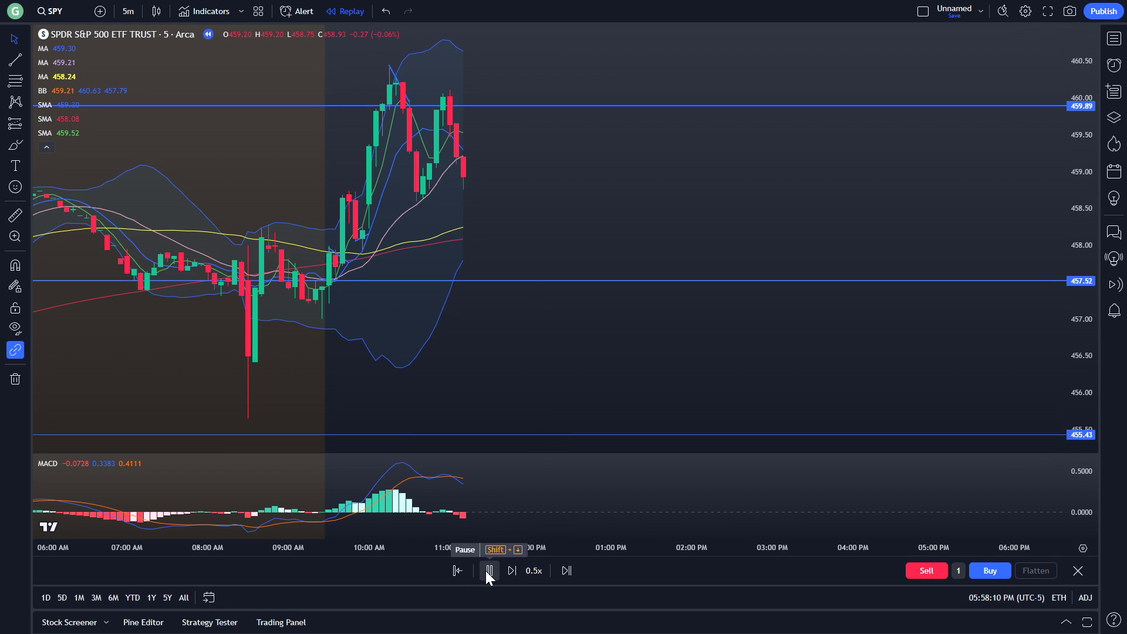
click(488, 571)
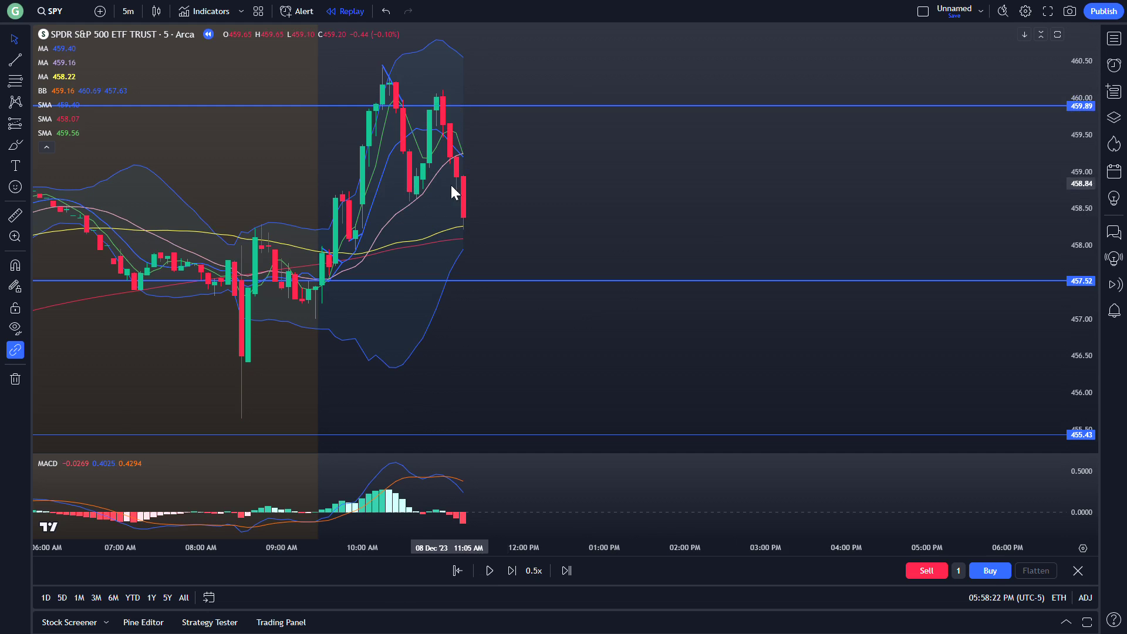
click(489, 571)
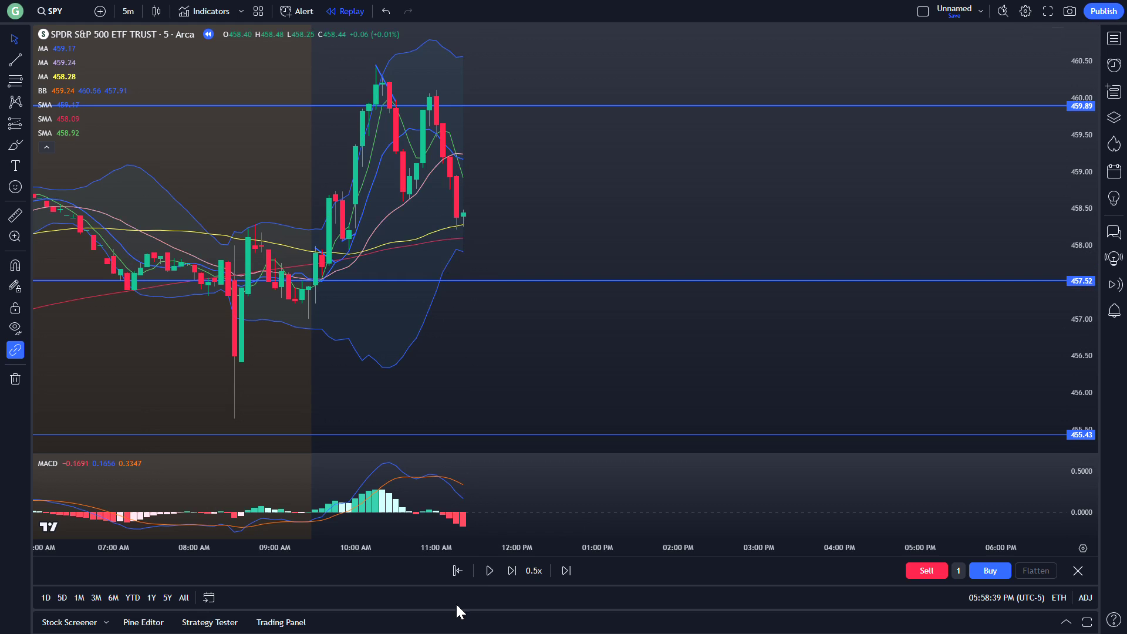
click(487, 570)
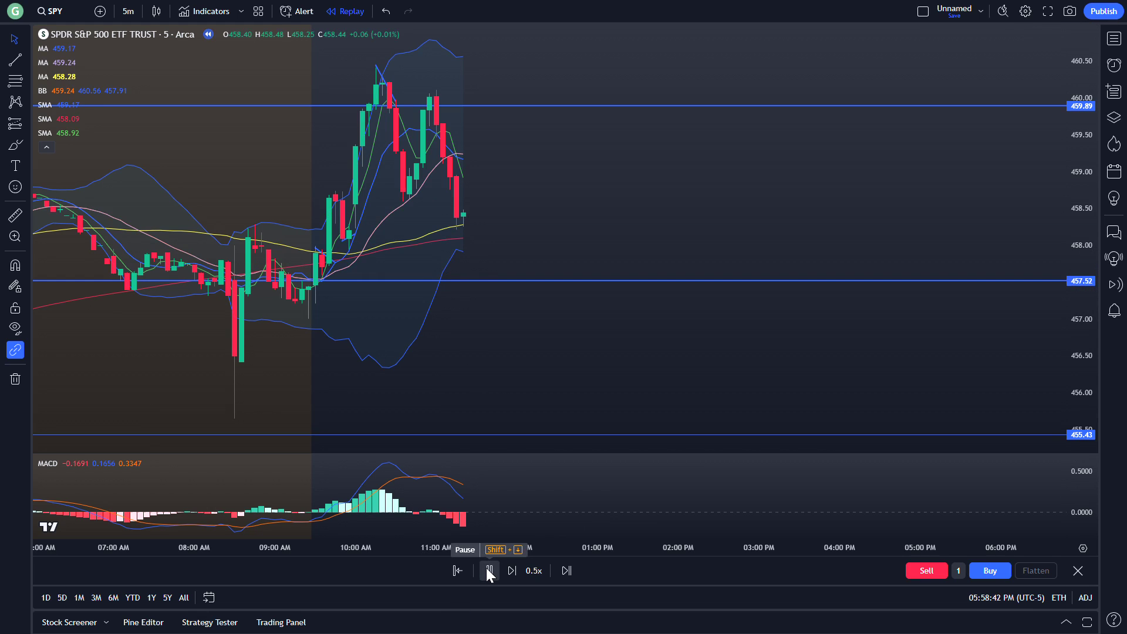
click(488, 571)
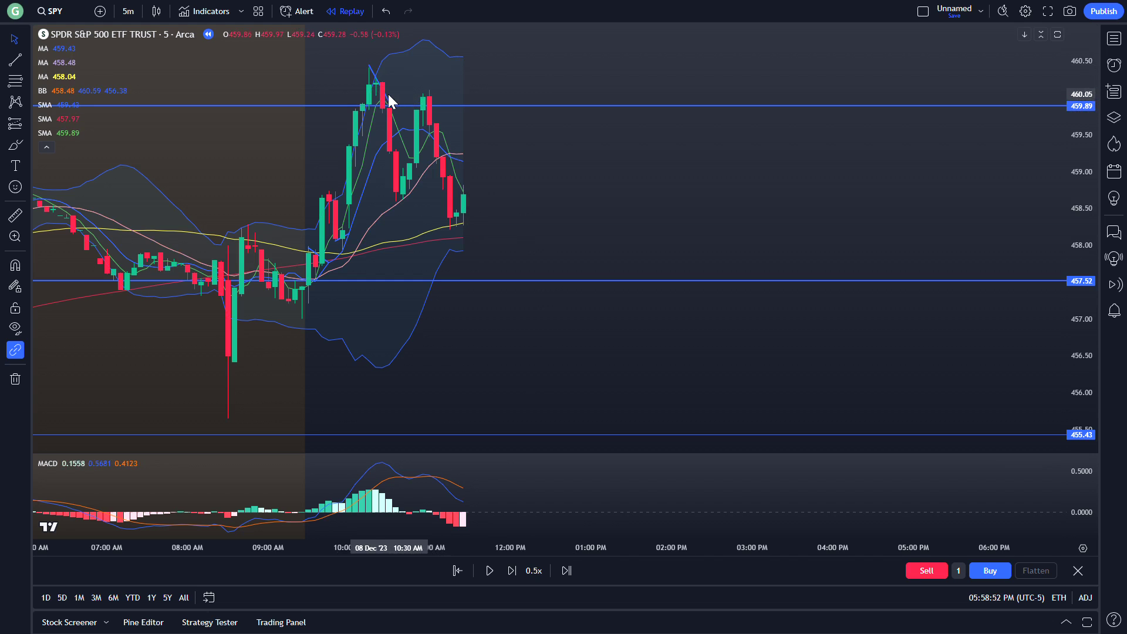
Reshape the falling trend line over both session highs, from about 460.35 at 10:05 AM to about 459.07 at 1:45 PM
drag(393, 104, 407, 102)
mouse_move(382, 63)
mouse_down()
mouse_move(370, 74)
mouse_move(397, 100)
mouse_move(580, 124)
mouse_move(628, 141)
mouse_move(652, 166)
mouse_up()
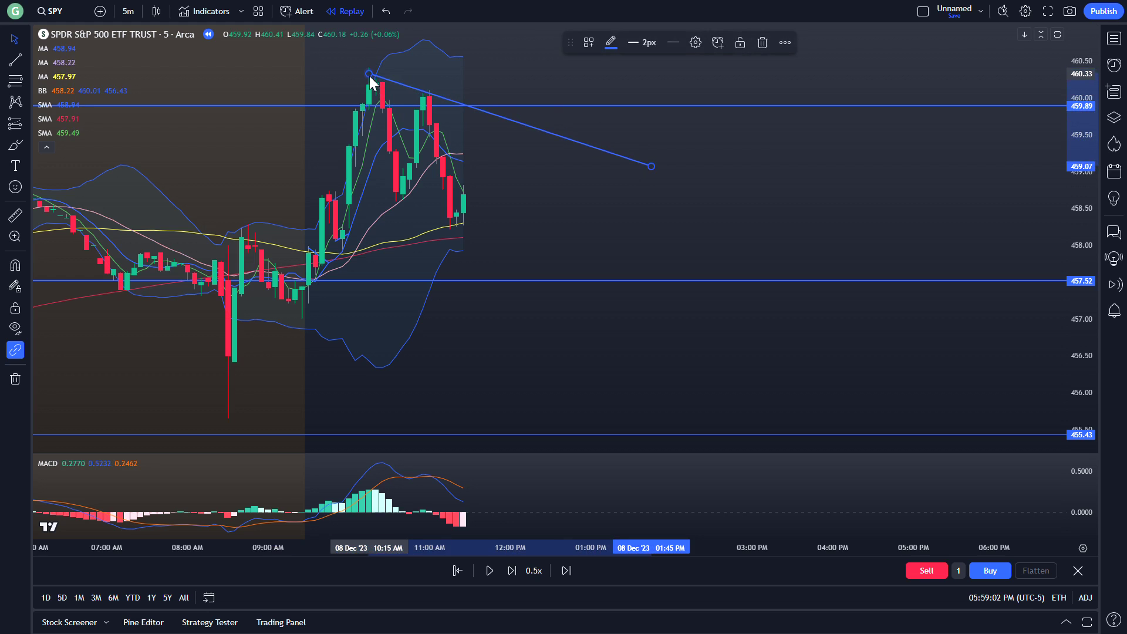
drag(369, 77, 354, 69)
click(541, 156)
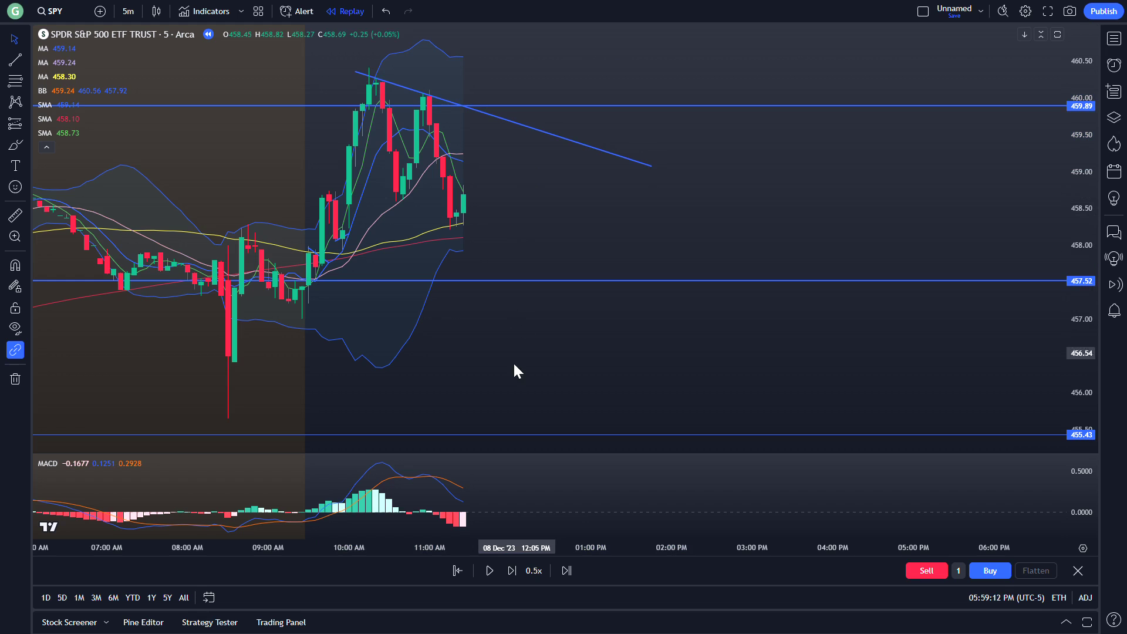
Play the replay to the 11:35 AM candle and check the latest drop on the 1-minute interval before returning to 5 minutes
click(489, 570)
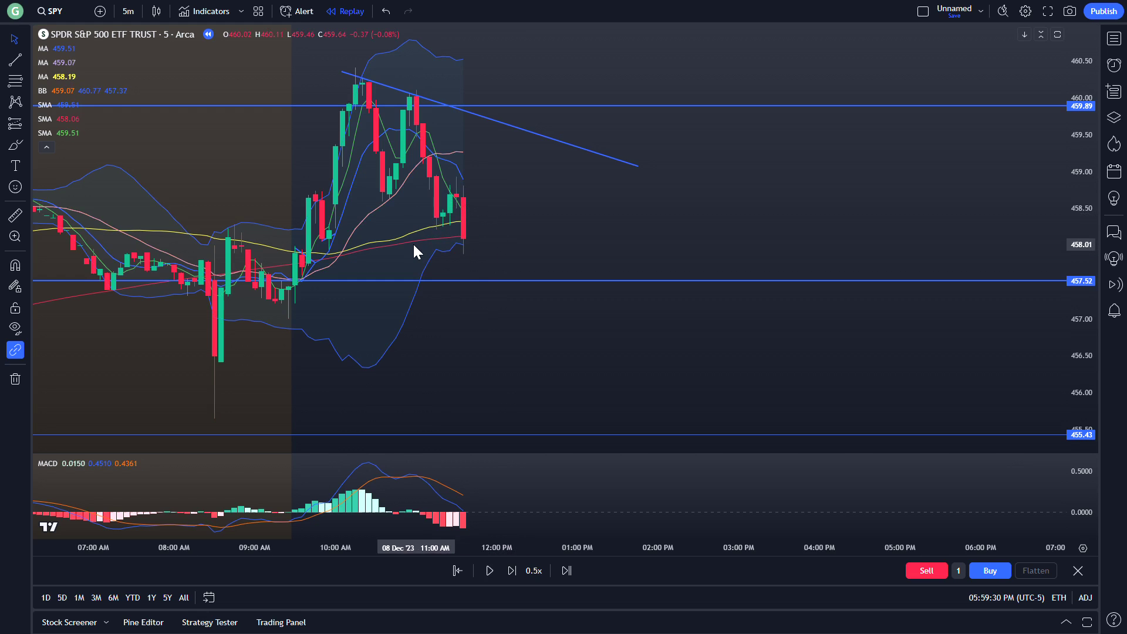
click(126, 11)
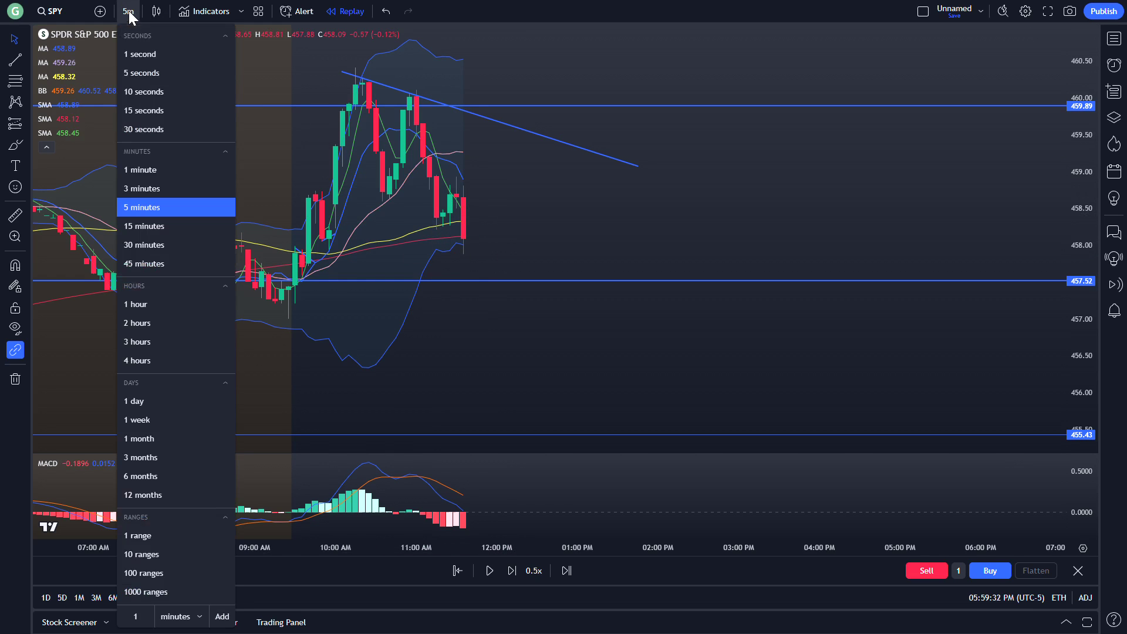
click(151, 171)
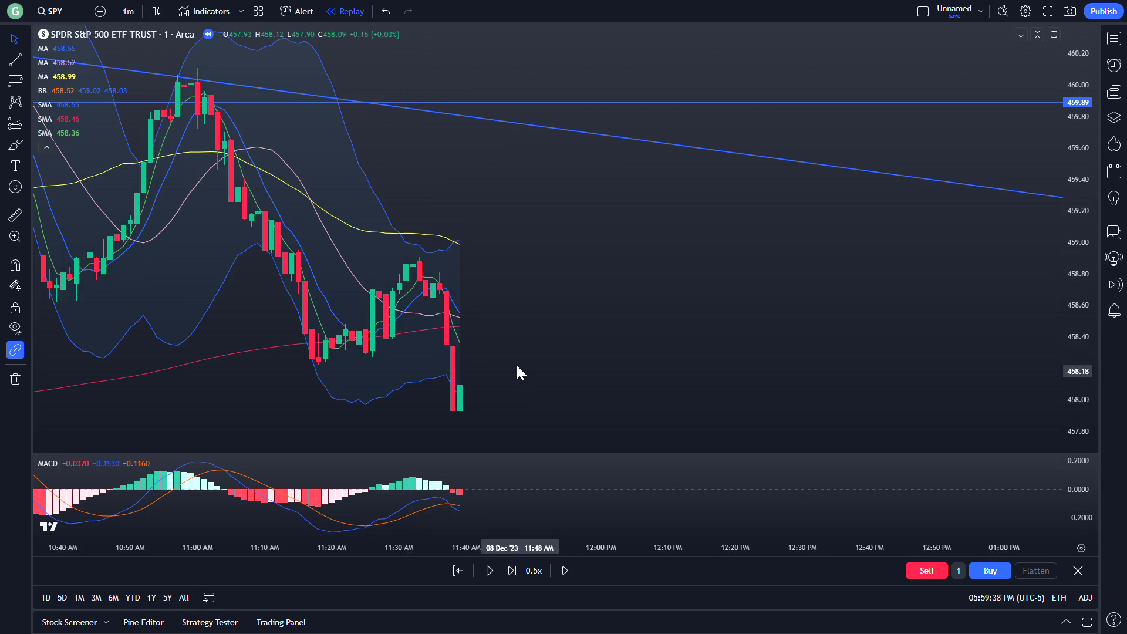
click(129, 13)
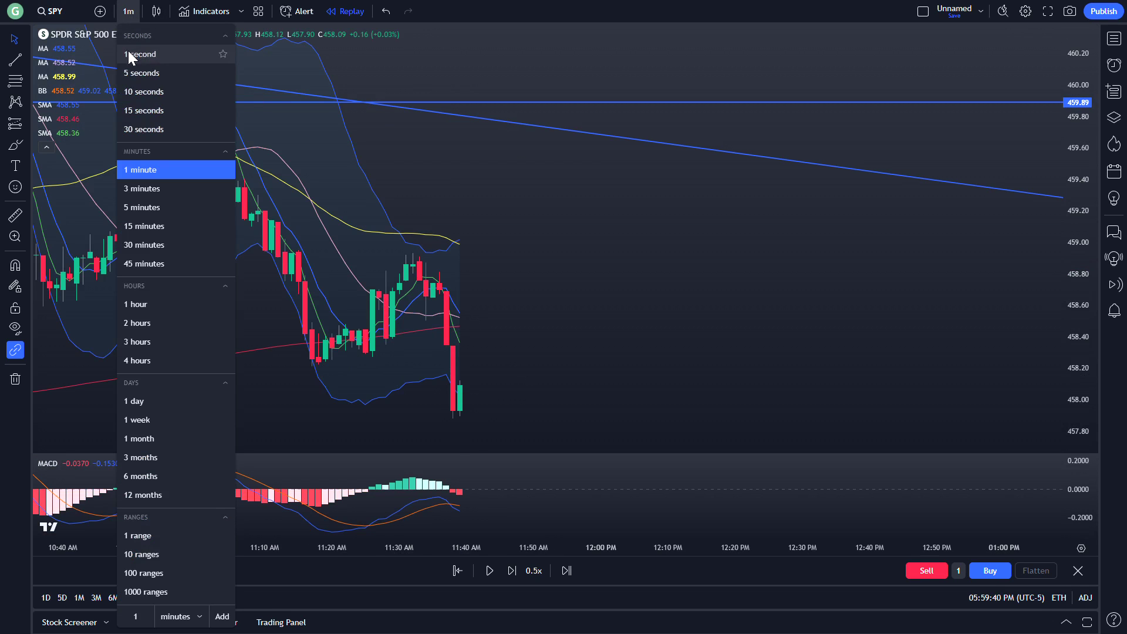
click(150, 205)
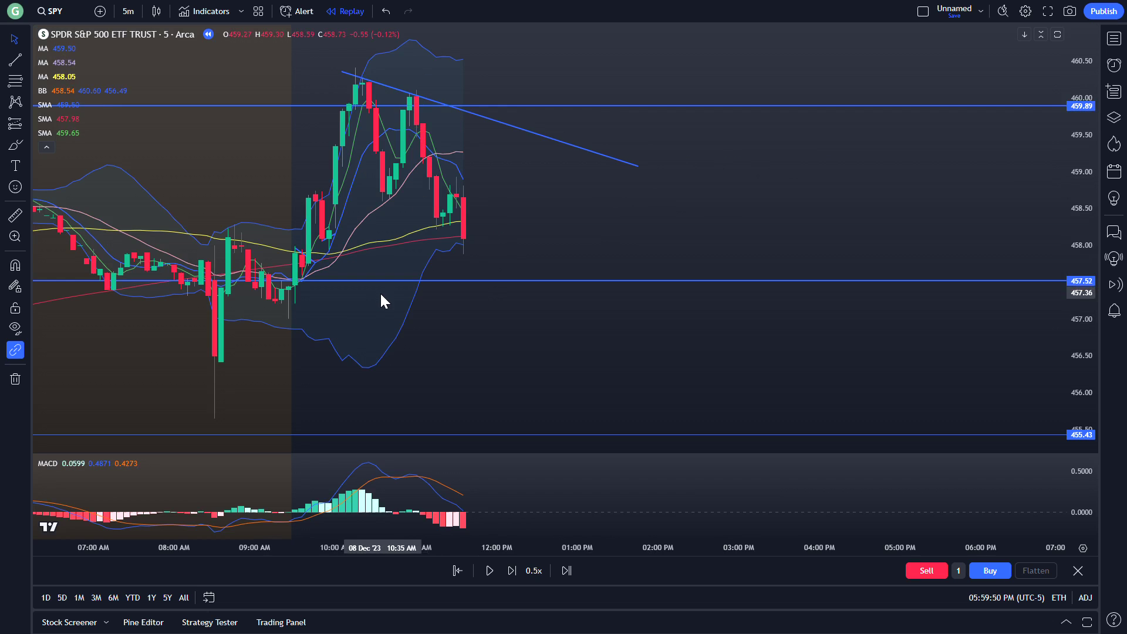
Play the 5-minute replay from 11:35 AM to the 1:20 PM candle, pausing to check price against the falling trend line
click(490, 571)
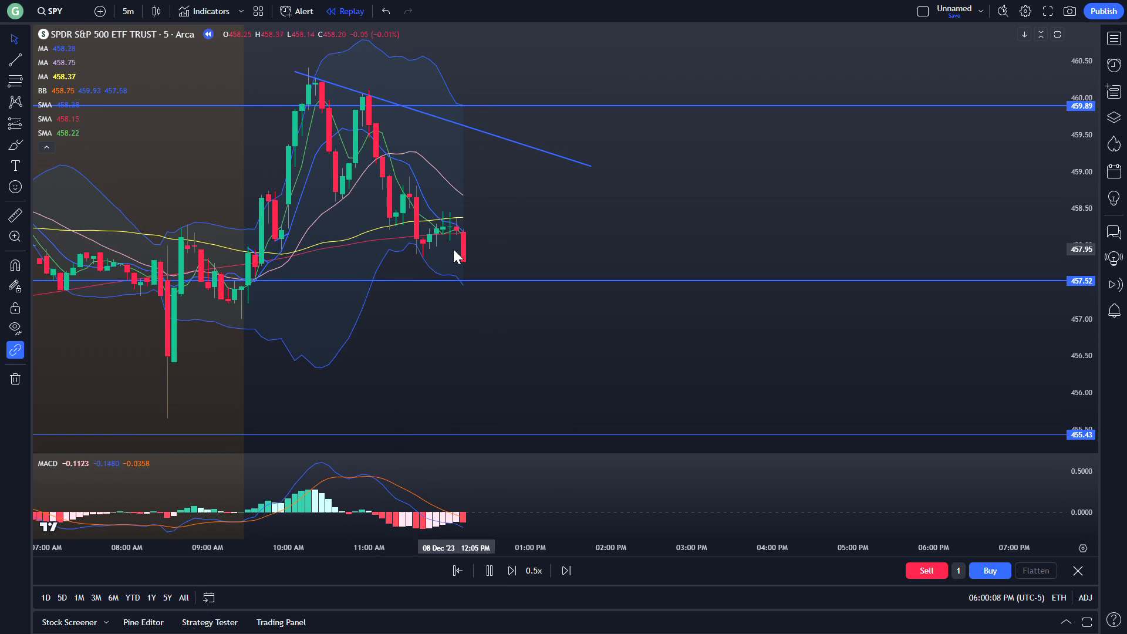
click(489, 578)
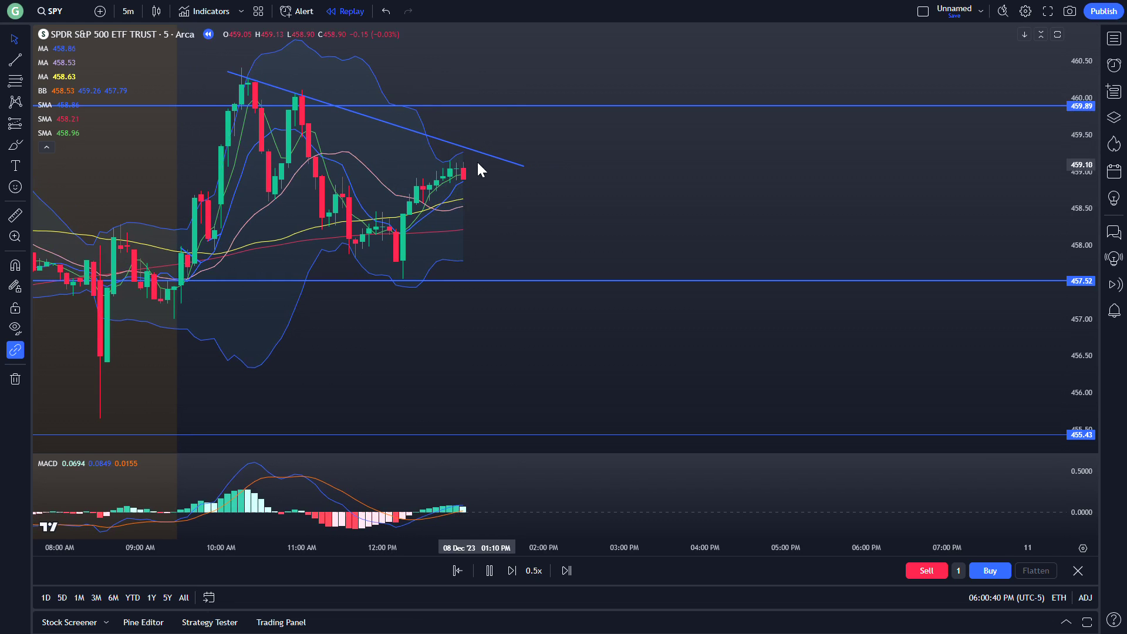
click(489, 574)
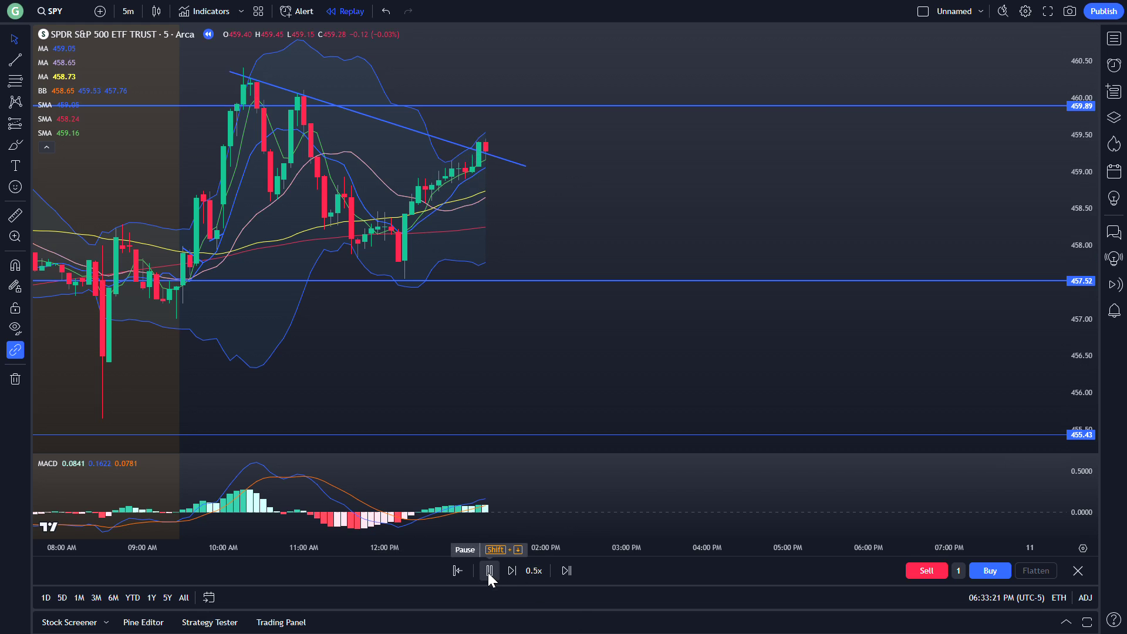
click(487, 572)
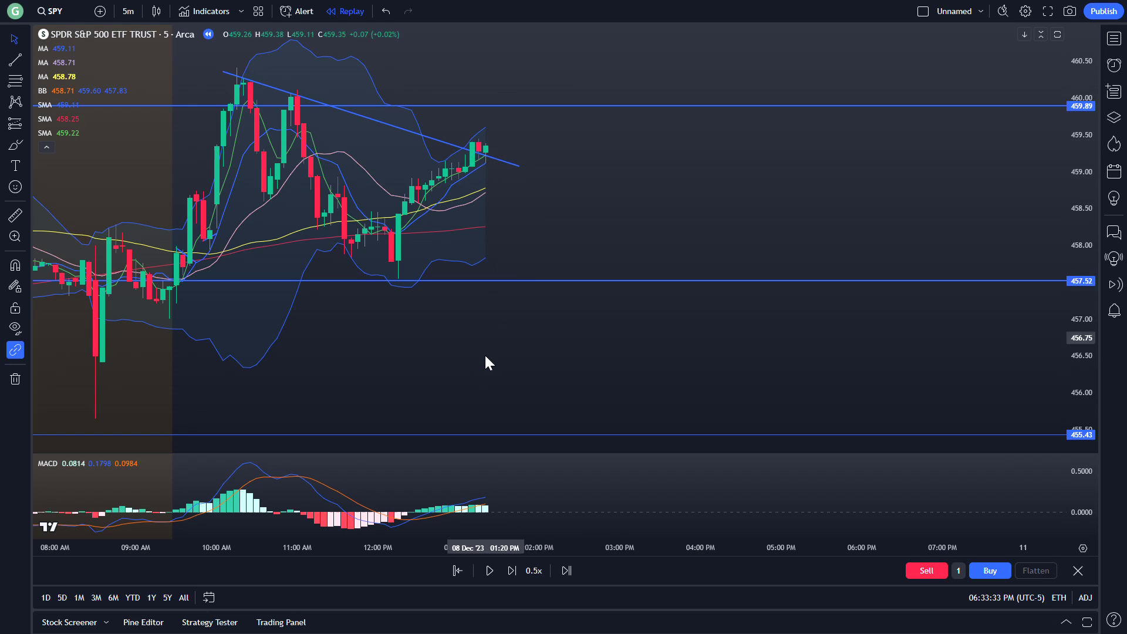
Advance the 5-minute replay through the 1:25 to 1:40 PM candles, pausing to examine price above the falling trend line
click(490, 571)
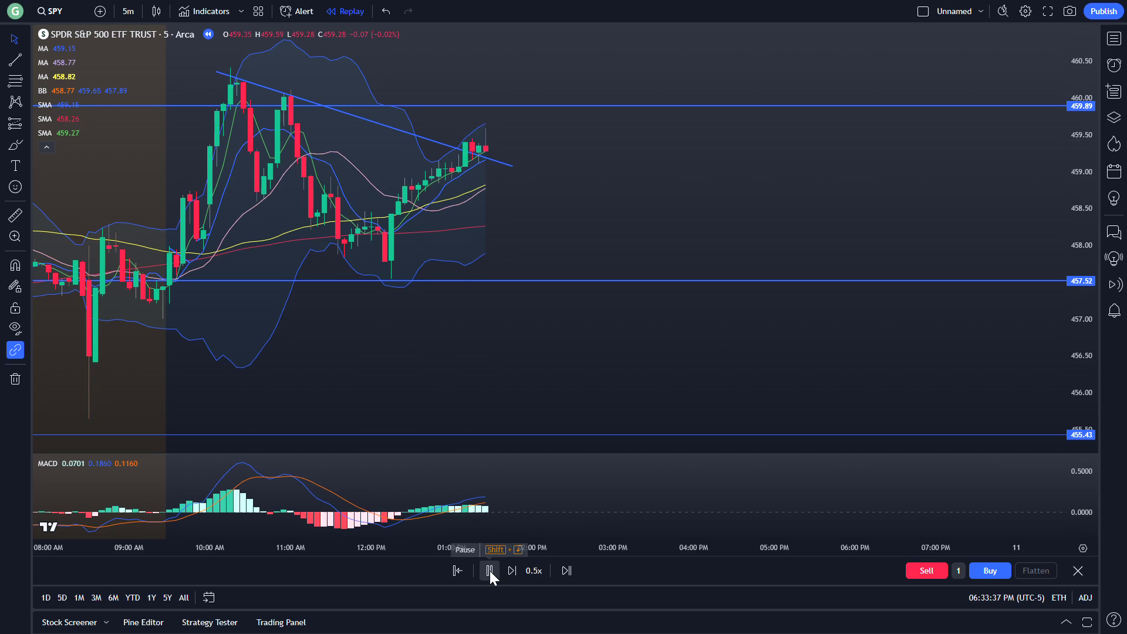
click(489, 570)
key(shift+Right)
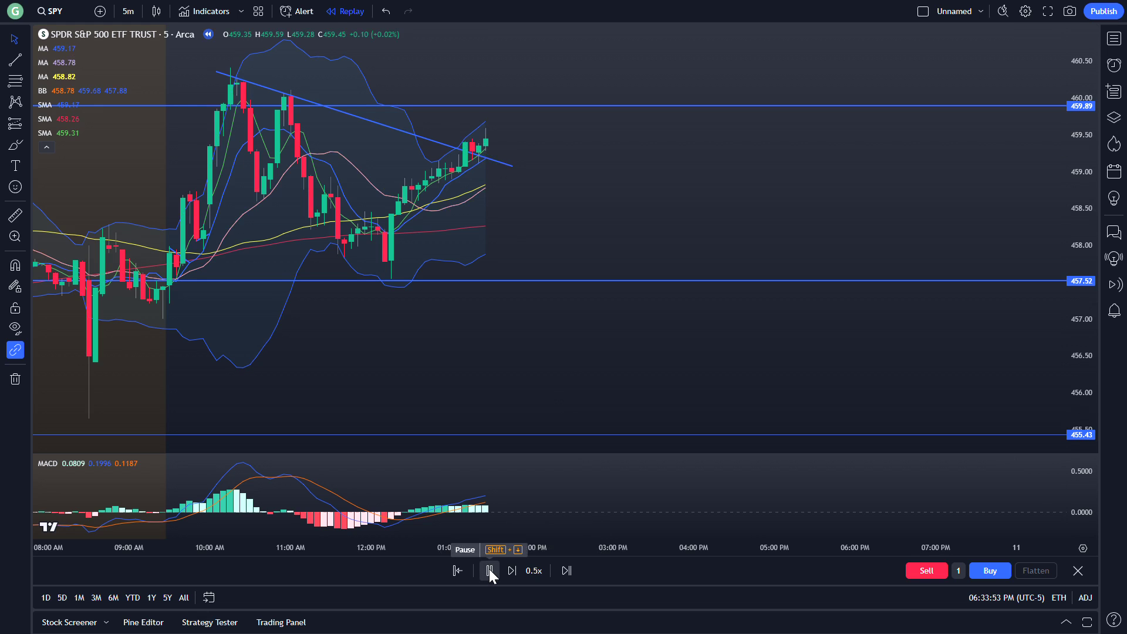
click(489, 569)
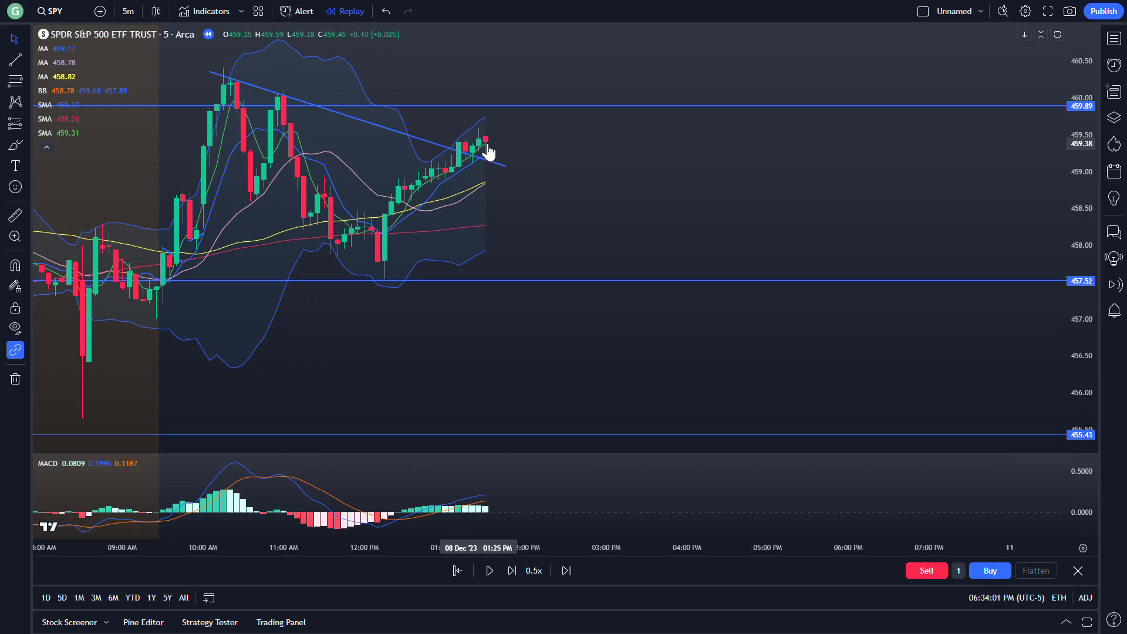
click(486, 573)
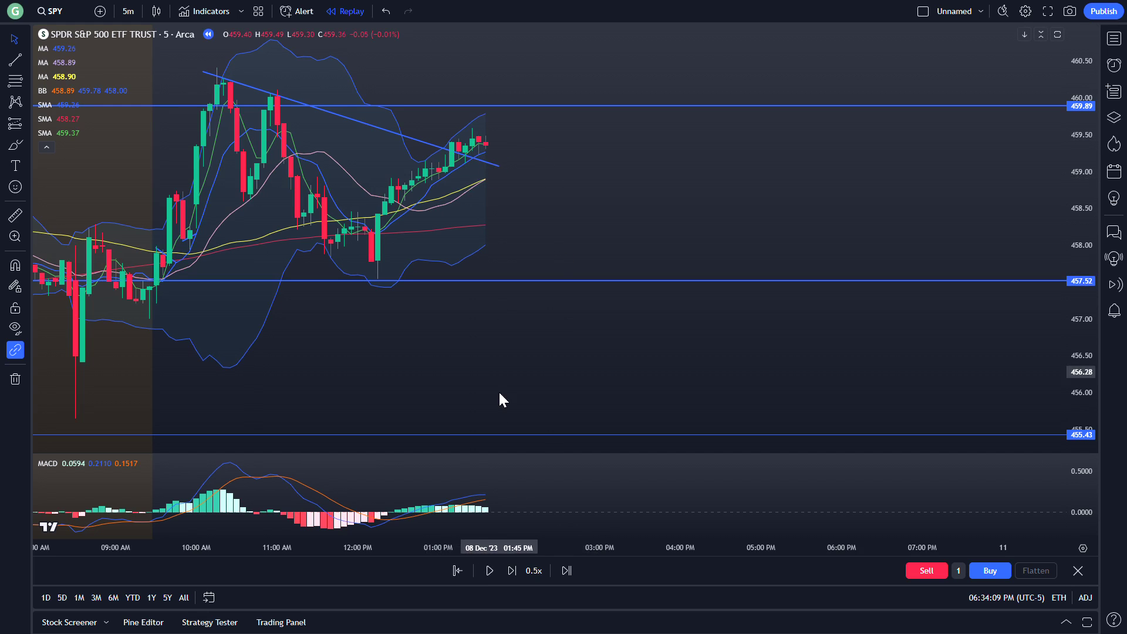
click(487, 569)
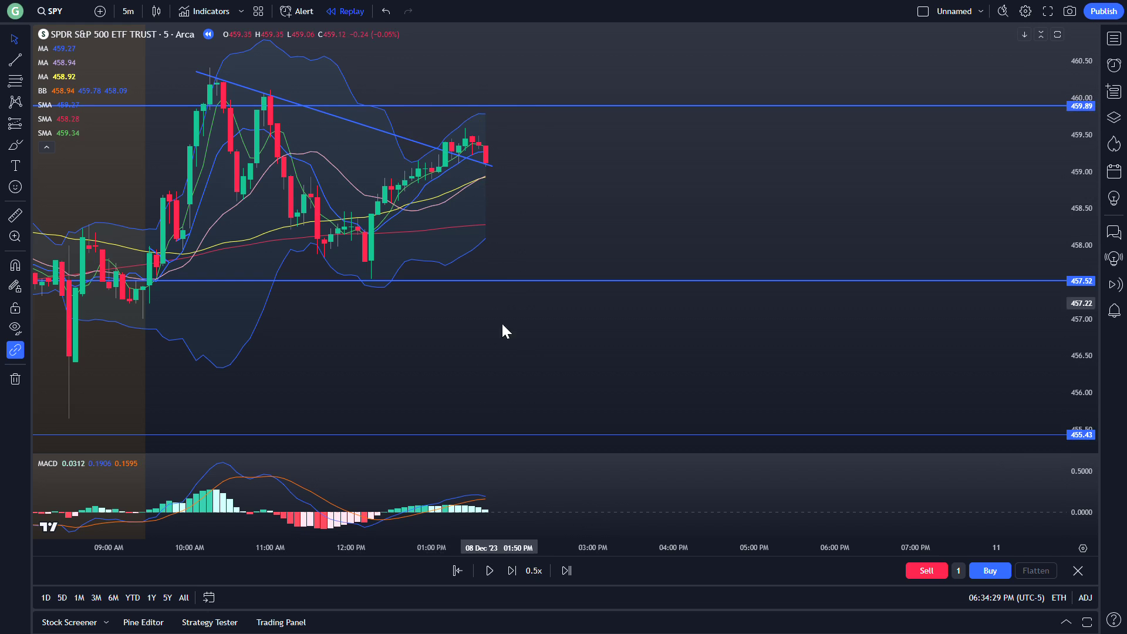
Continue the 5-minute replay from the 1:45 PM candle to 2:30 PM, comparing price with the 459.89 level
click(491, 571)
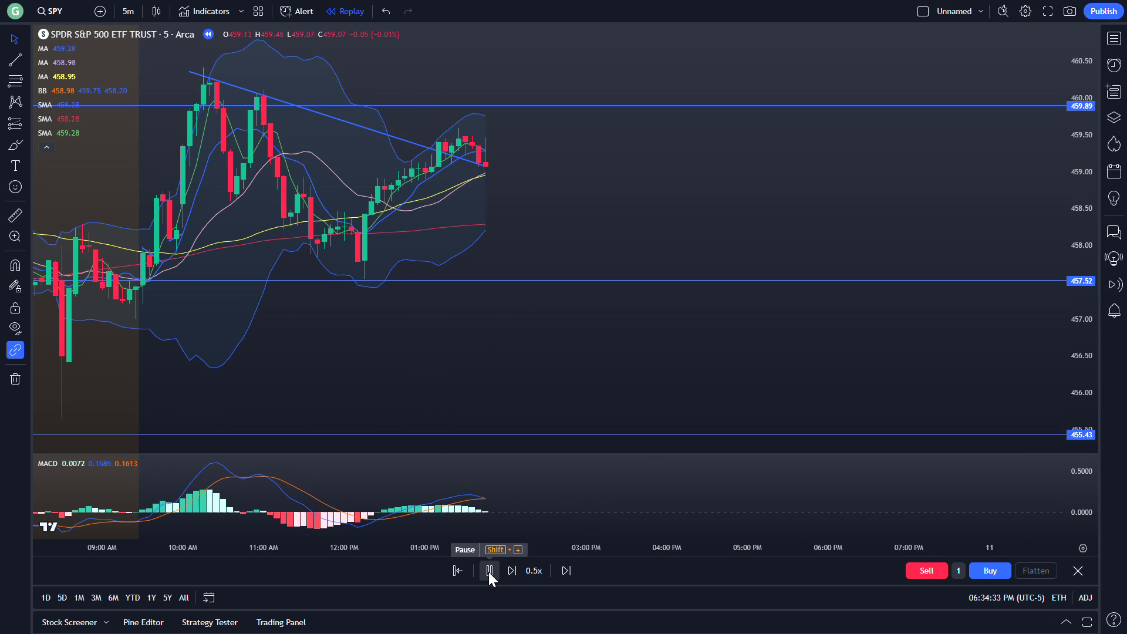
click(488, 572)
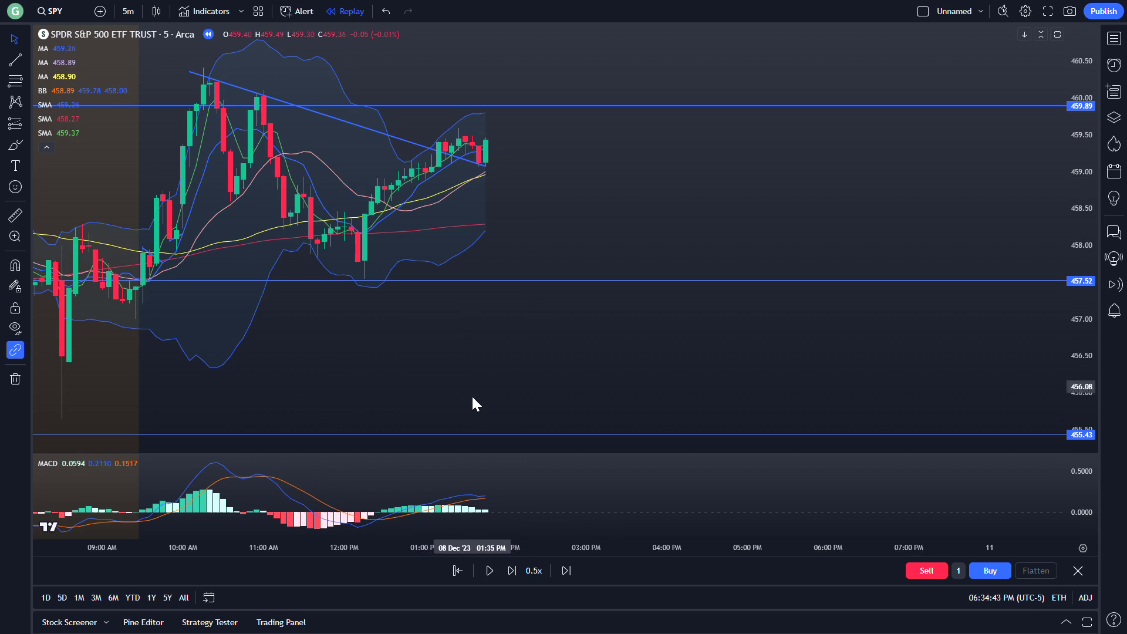
click(487, 572)
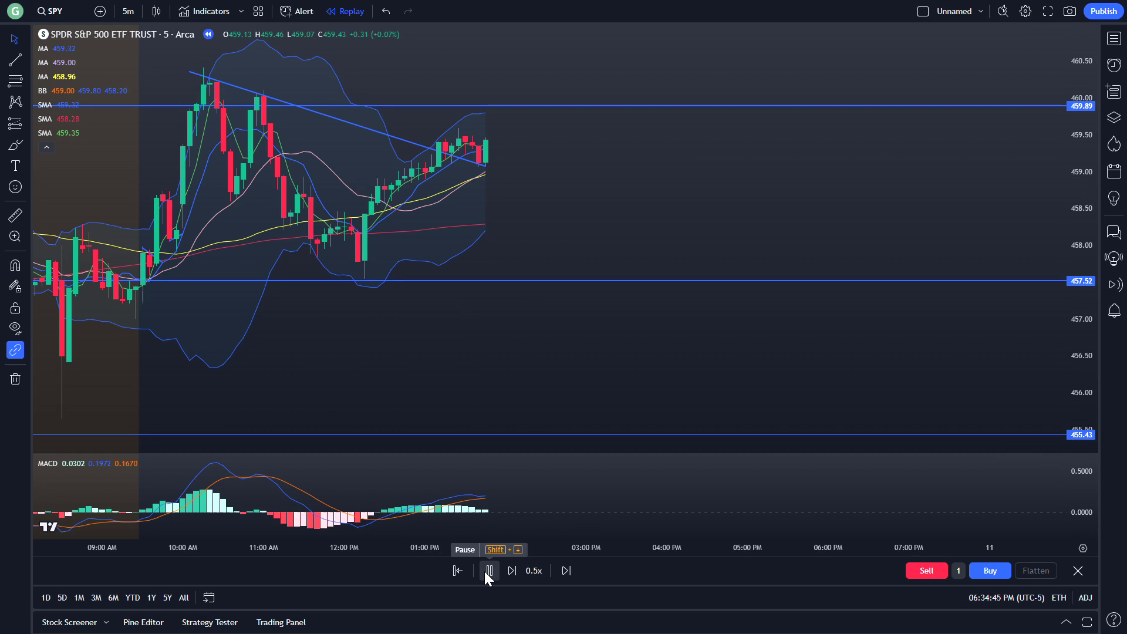
click(484, 572)
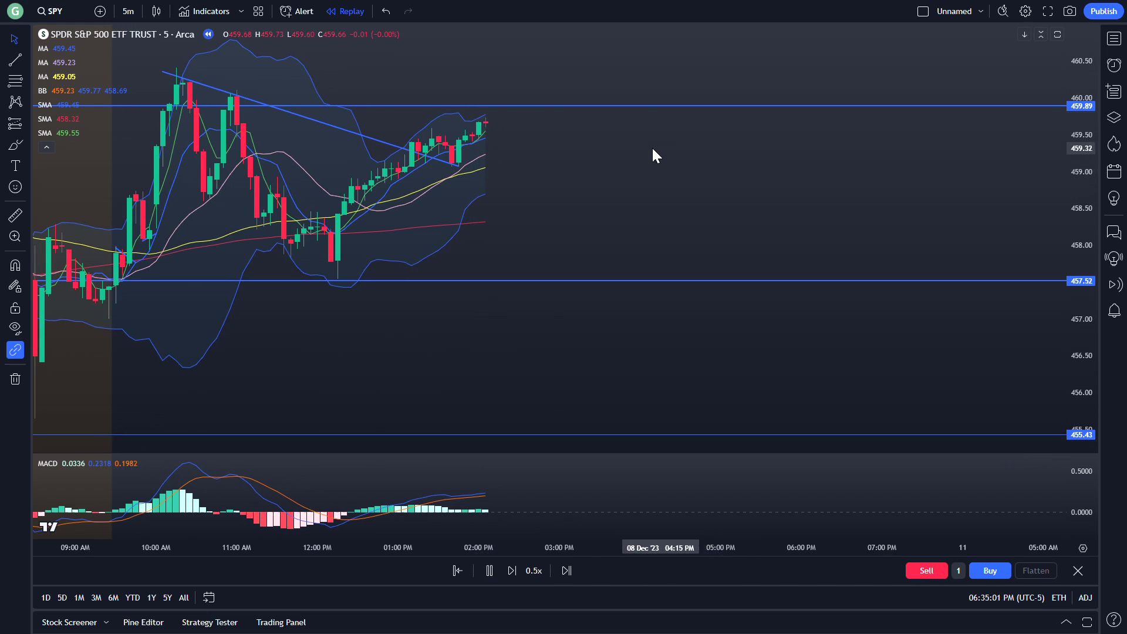
click(484, 570)
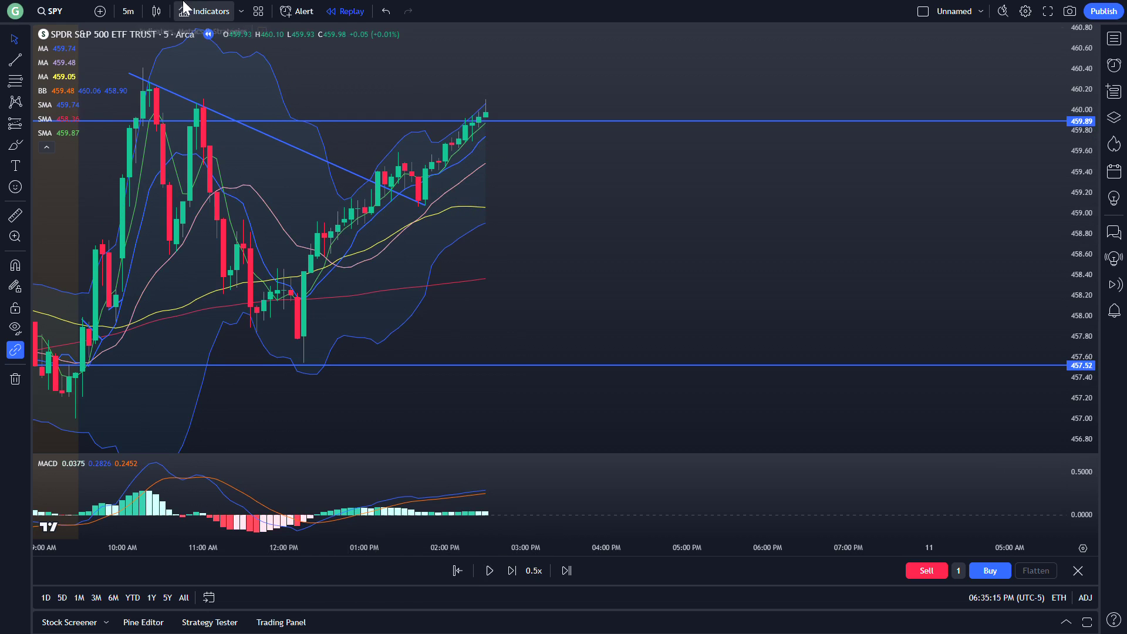
Switch the chart to the 1-minute interval and replay the 2:35 and 2:36 PM candles around the 459.89 level
click(133, 12)
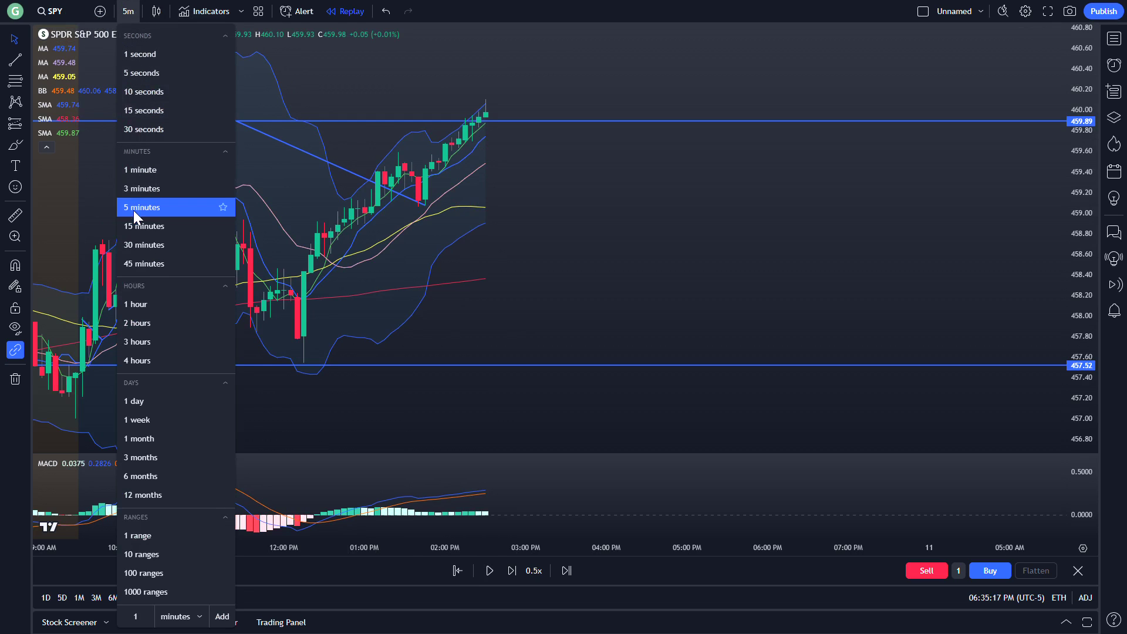
click(141, 170)
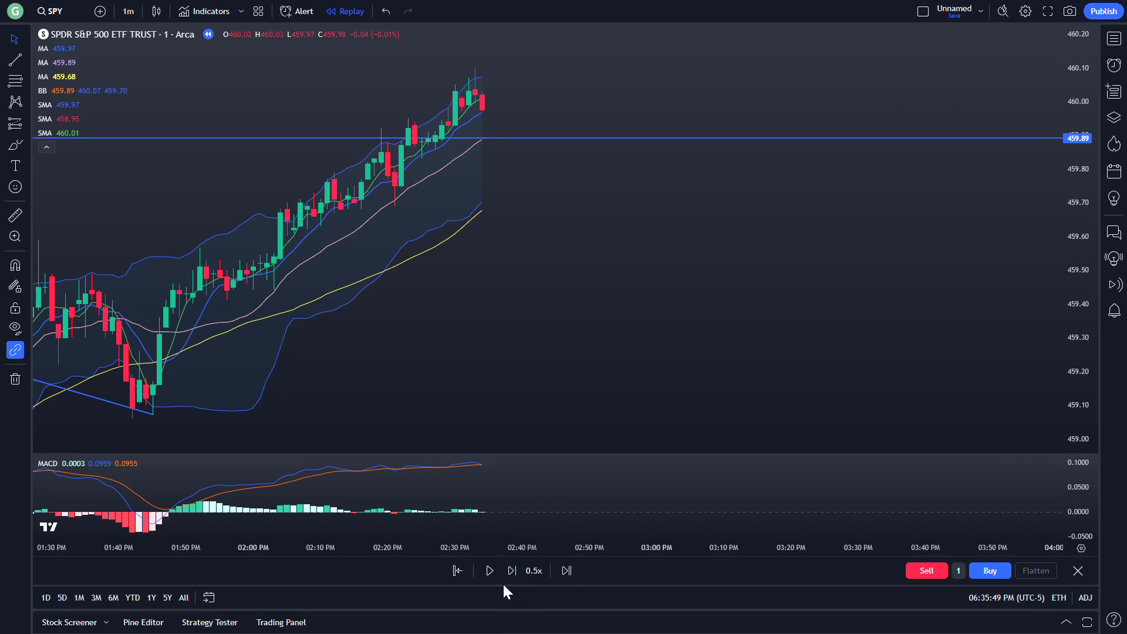
click(489, 570)
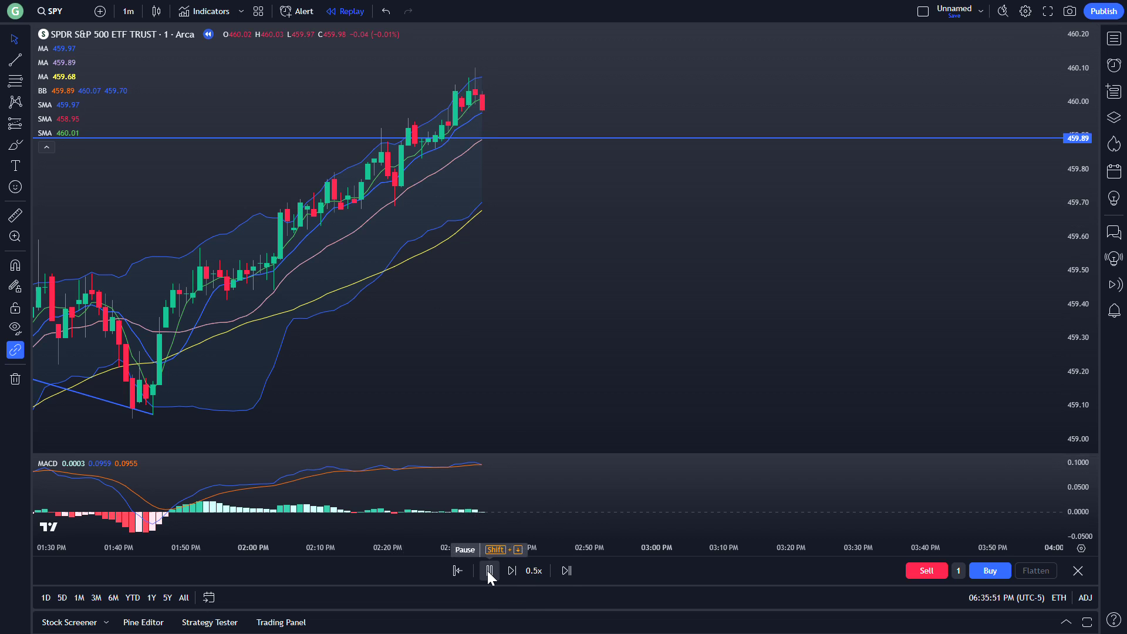
click(489, 571)
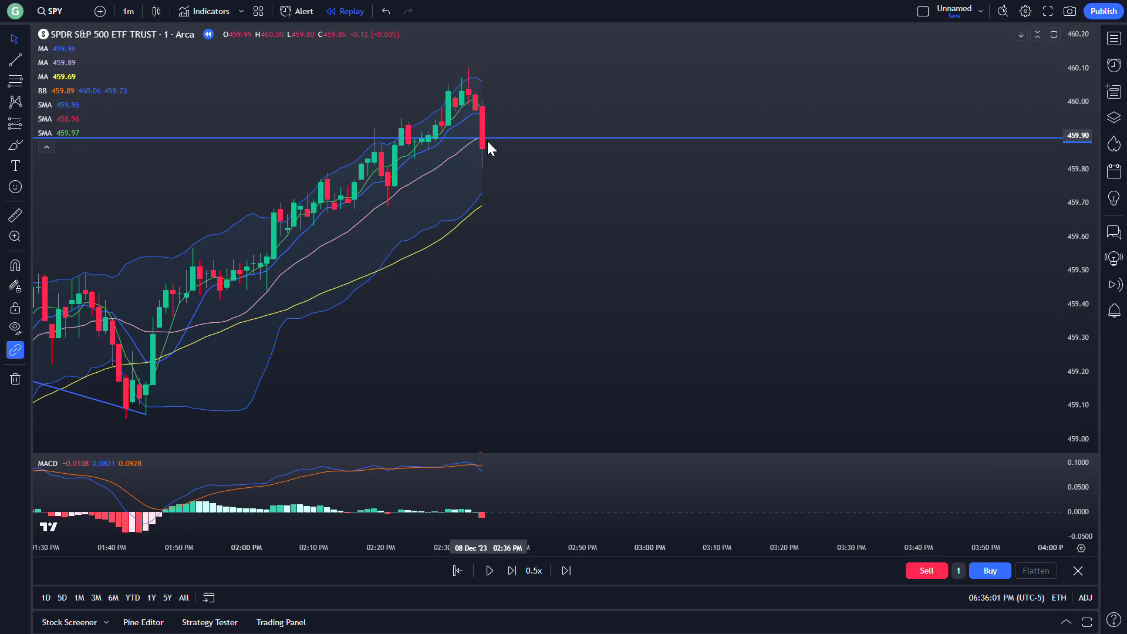
click(487, 567)
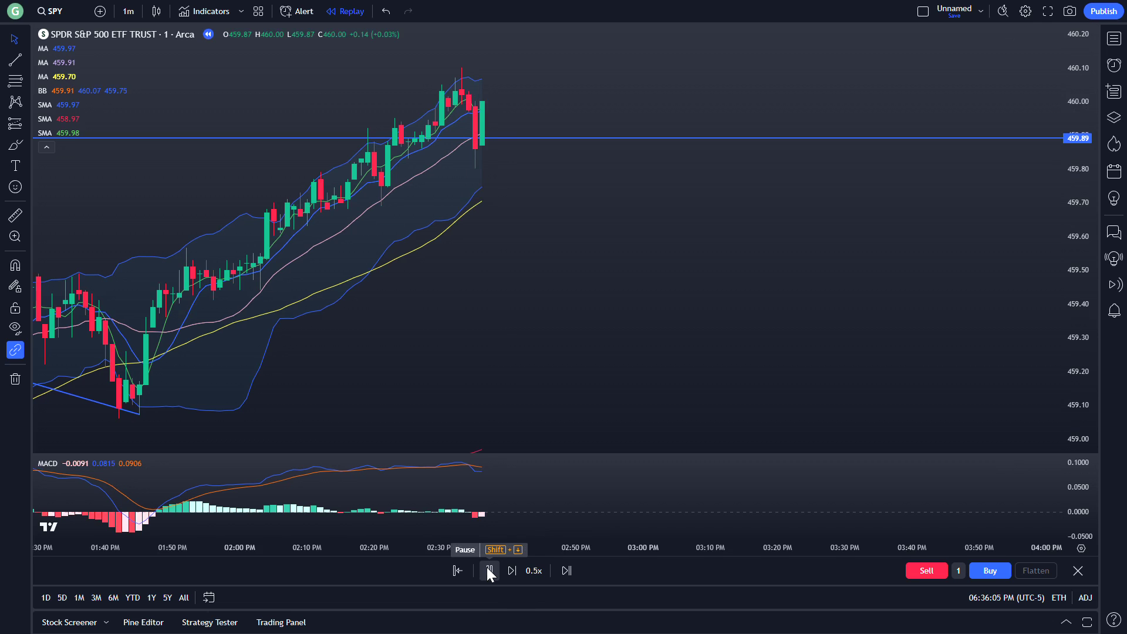
click(488, 567)
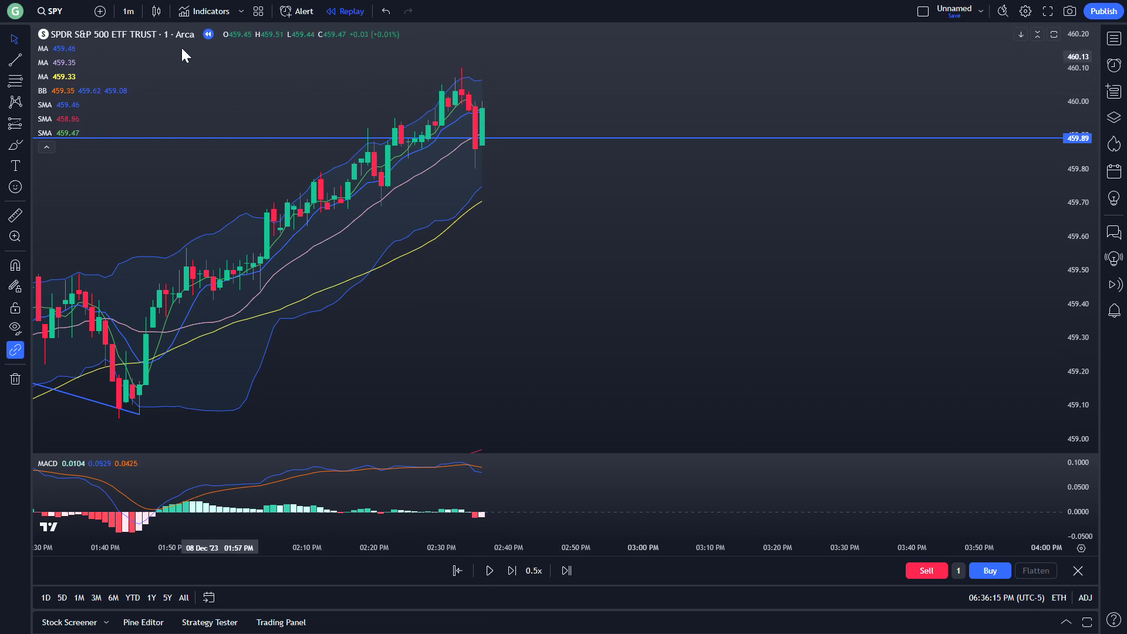
Draw a falling trend line over the latest highs, from about 460.08 at 2:30 PM to about 459.96 at 2:40 PM
click(15, 63)
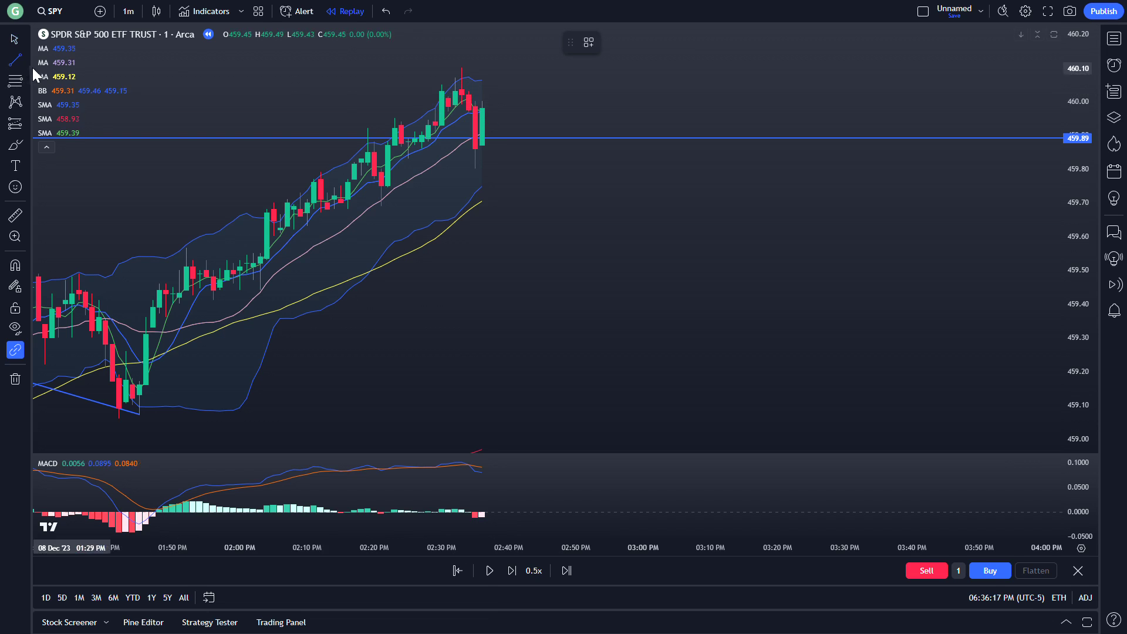
click(449, 77)
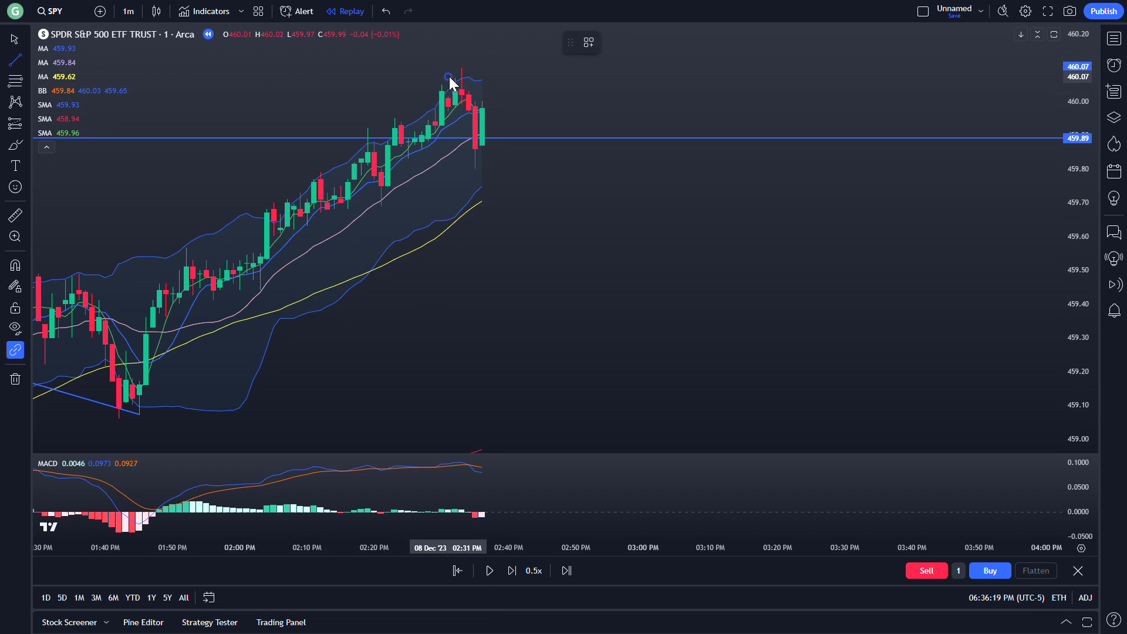
click(509, 115)
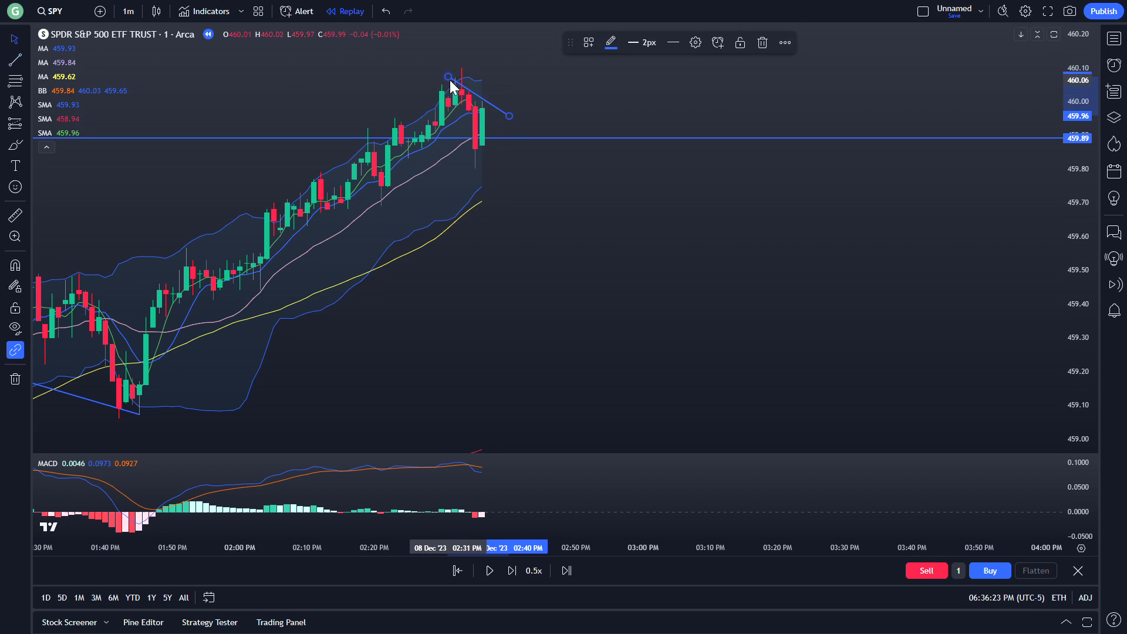
drag(450, 82, 441, 81)
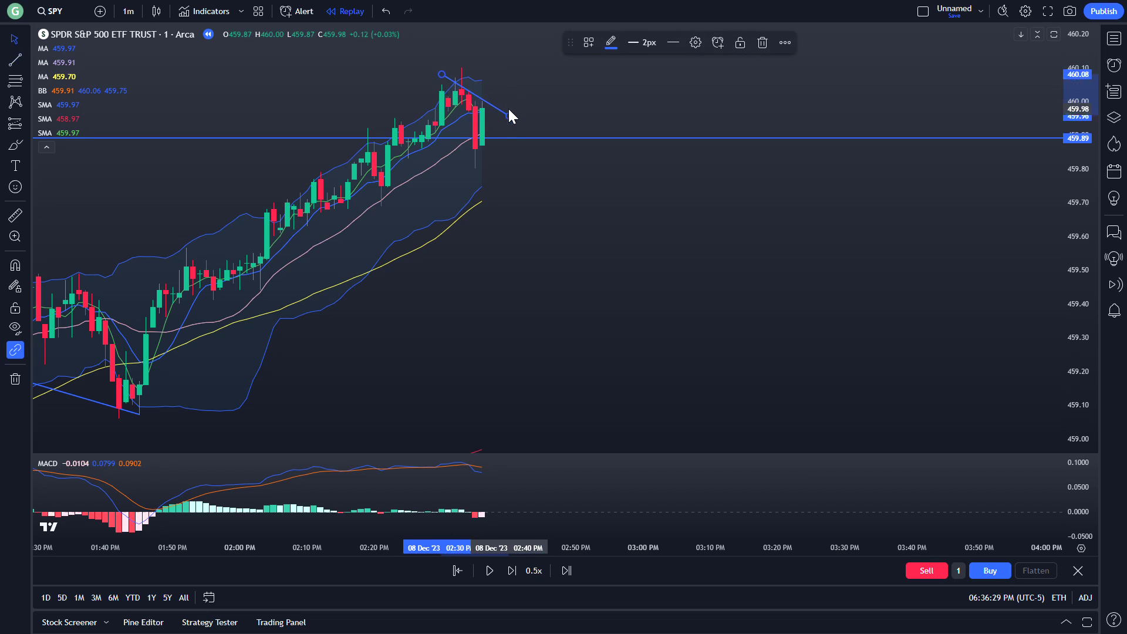
click(533, 174)
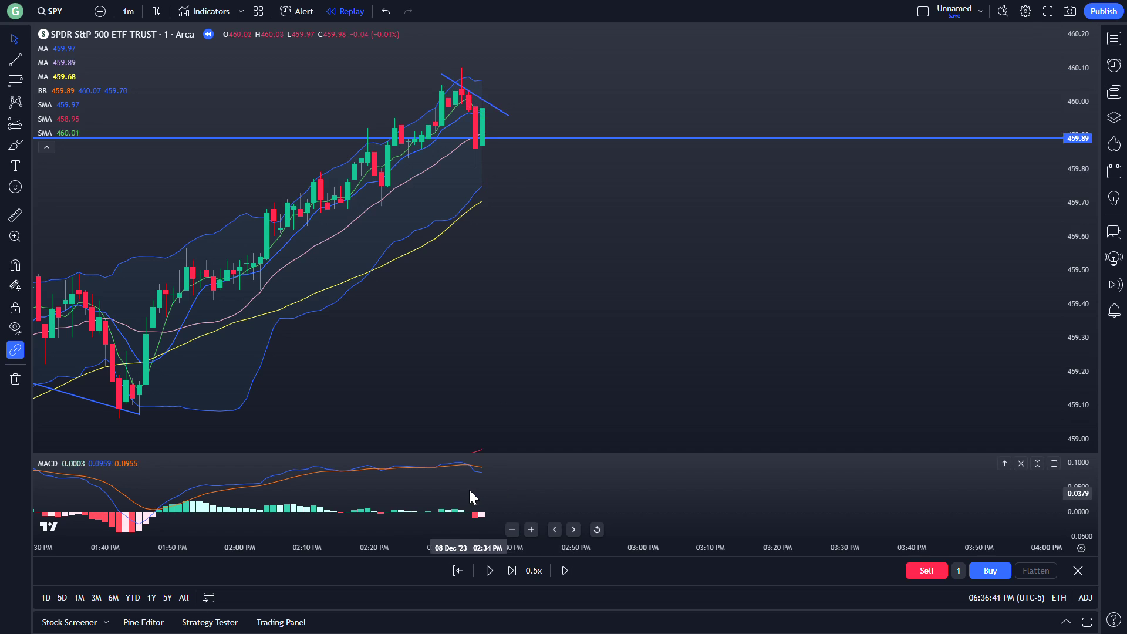
Play the 1-minute replay to the 2:39 PM candle and hide the green SMA
click(485, 573)
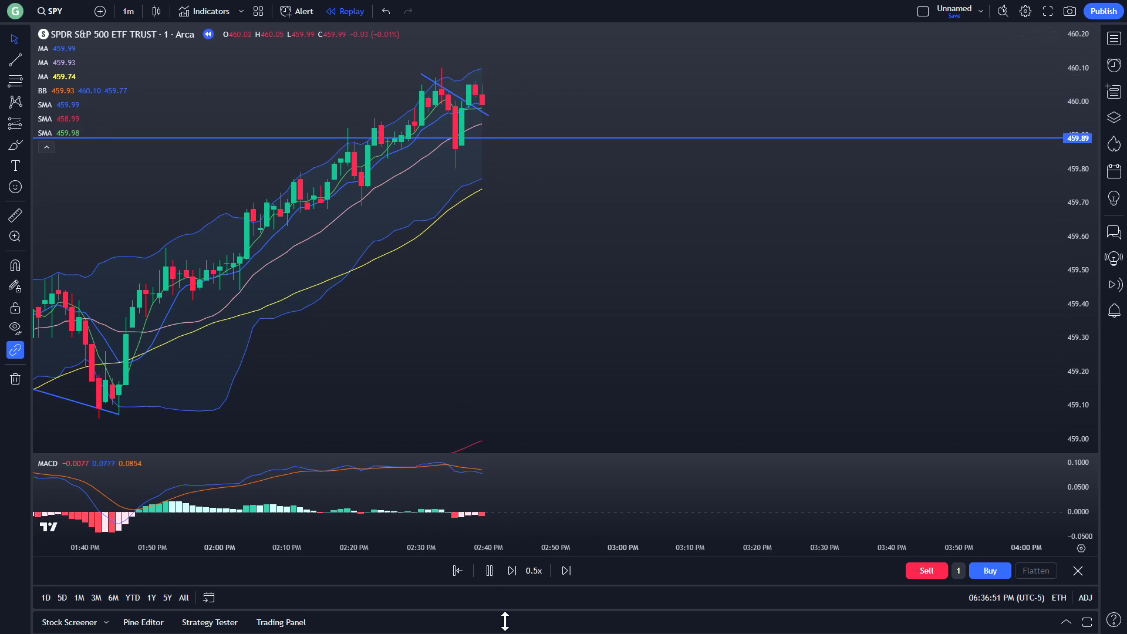
click(489, 571)
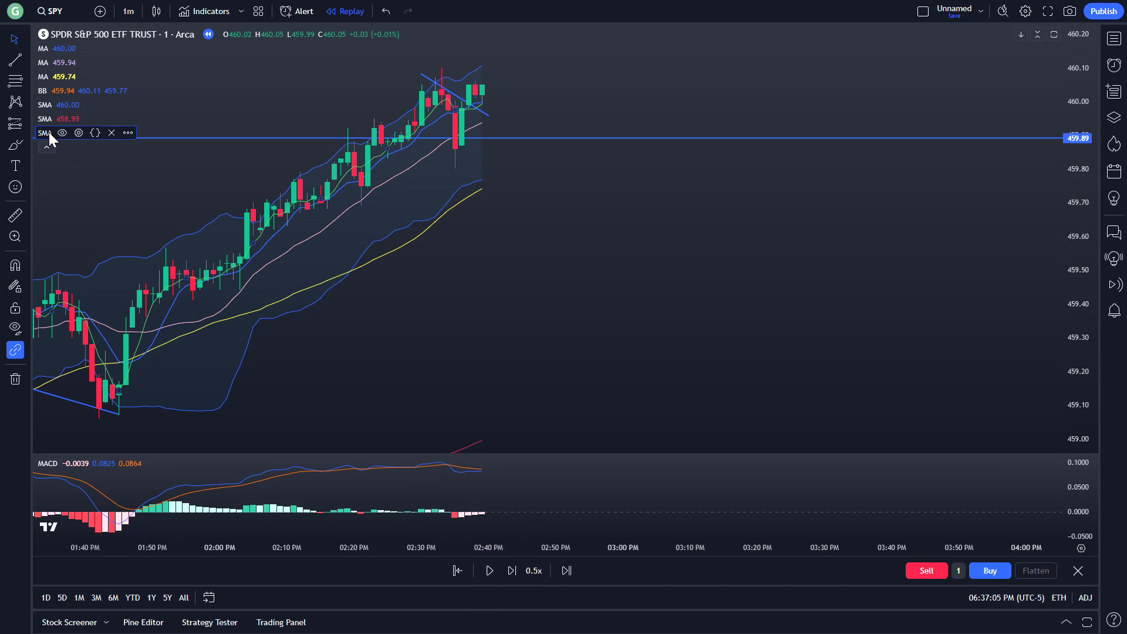
click(62, 133)
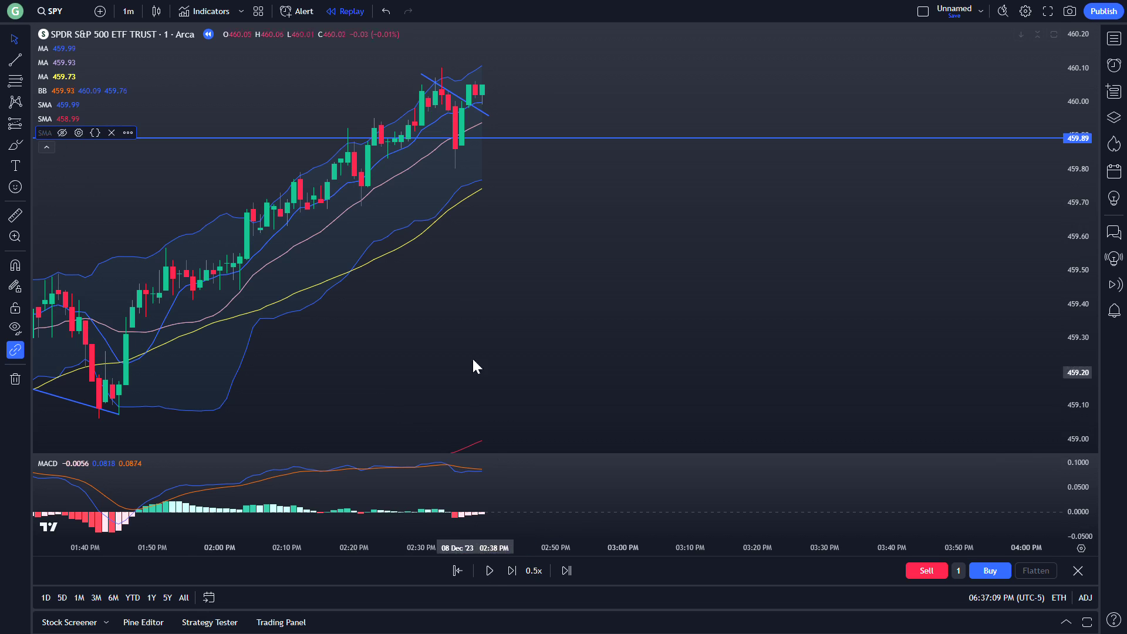
Play the 1-minute replay to the 2:48 PM candle, and return the chart to the 5-minute interval
click(490, 576)
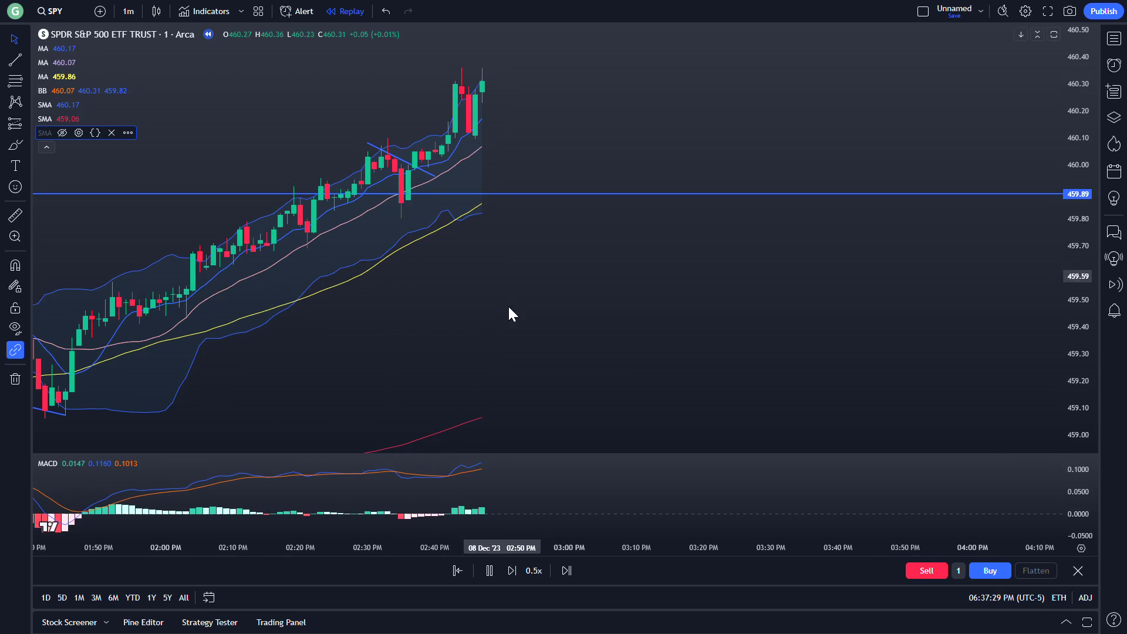
click(489, 571)
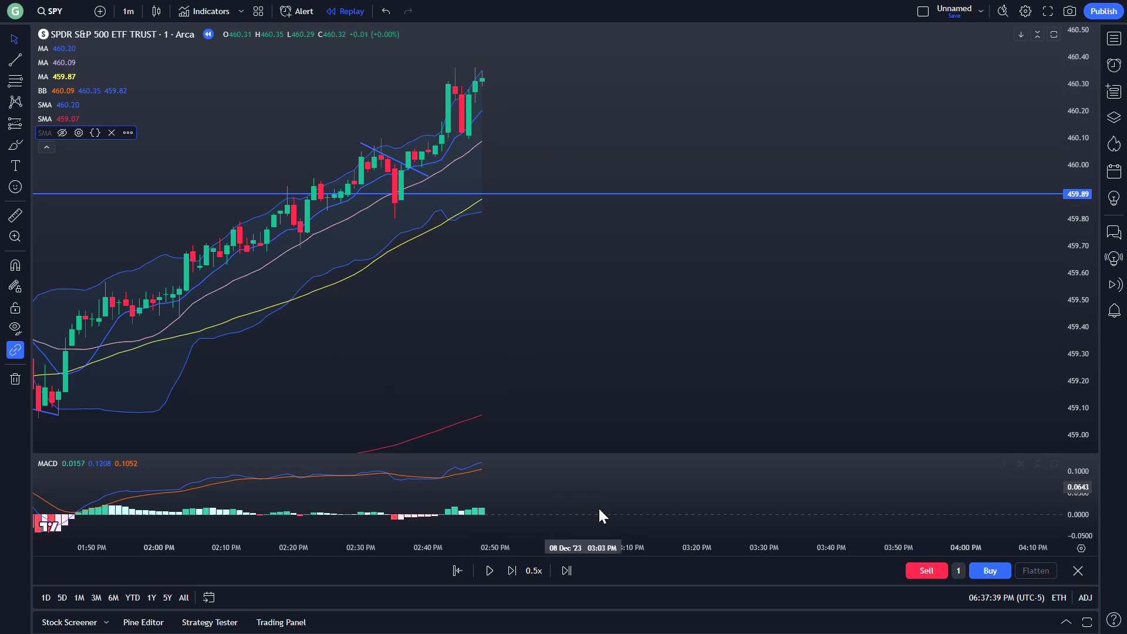
click(129, 12)
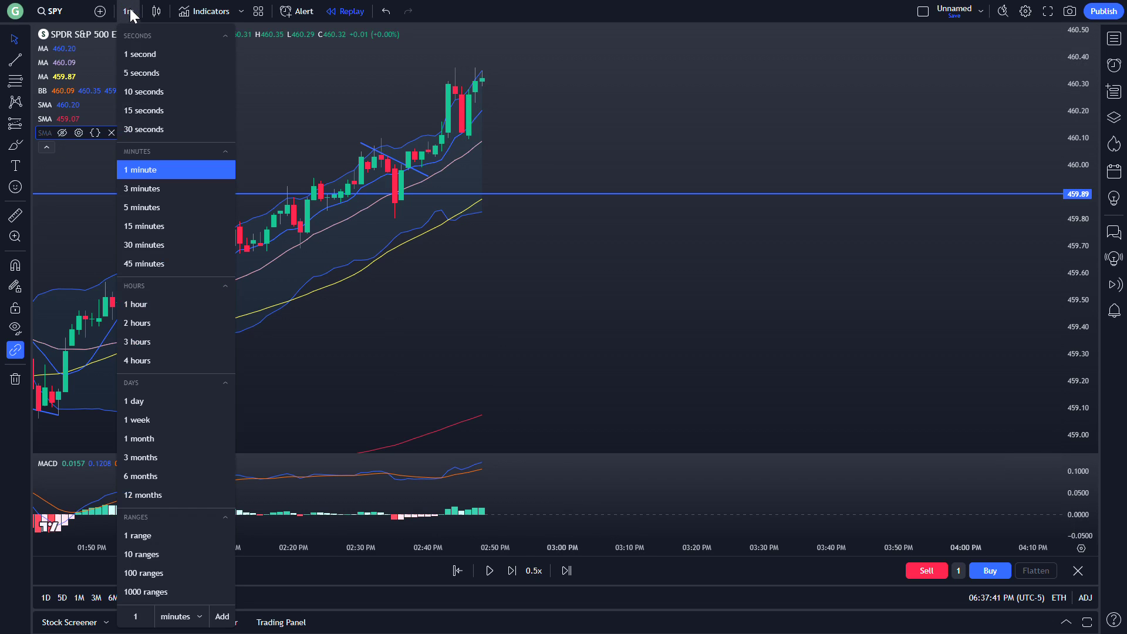
click(148, 208)
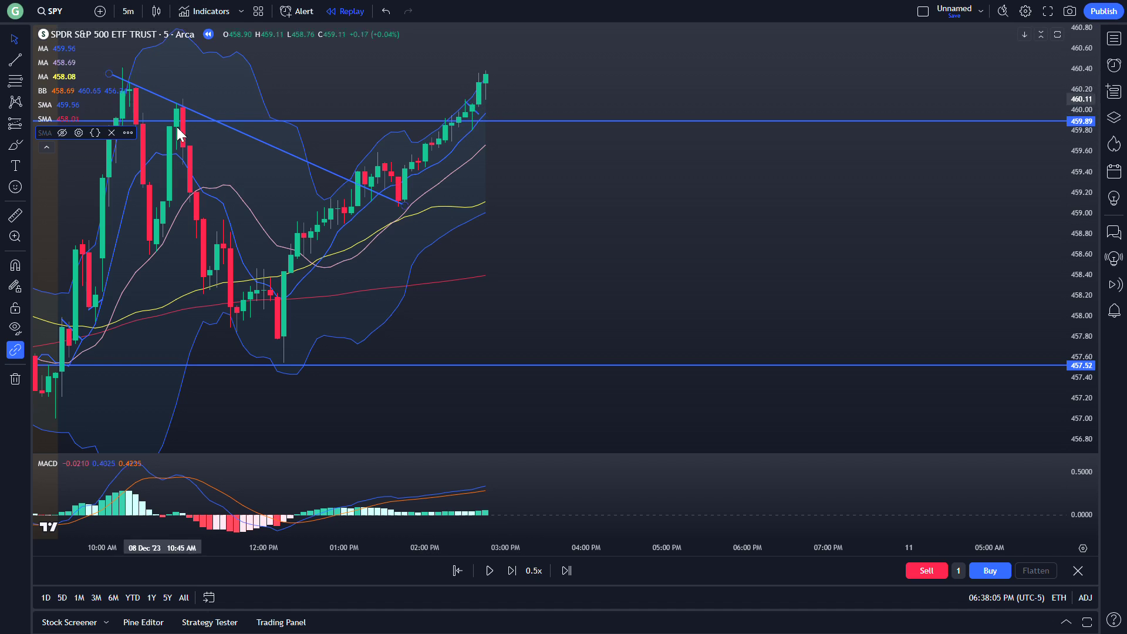
Advance the 5-minute replay to the 2:50 PM candle and show the green SMA again
click(489, 570)
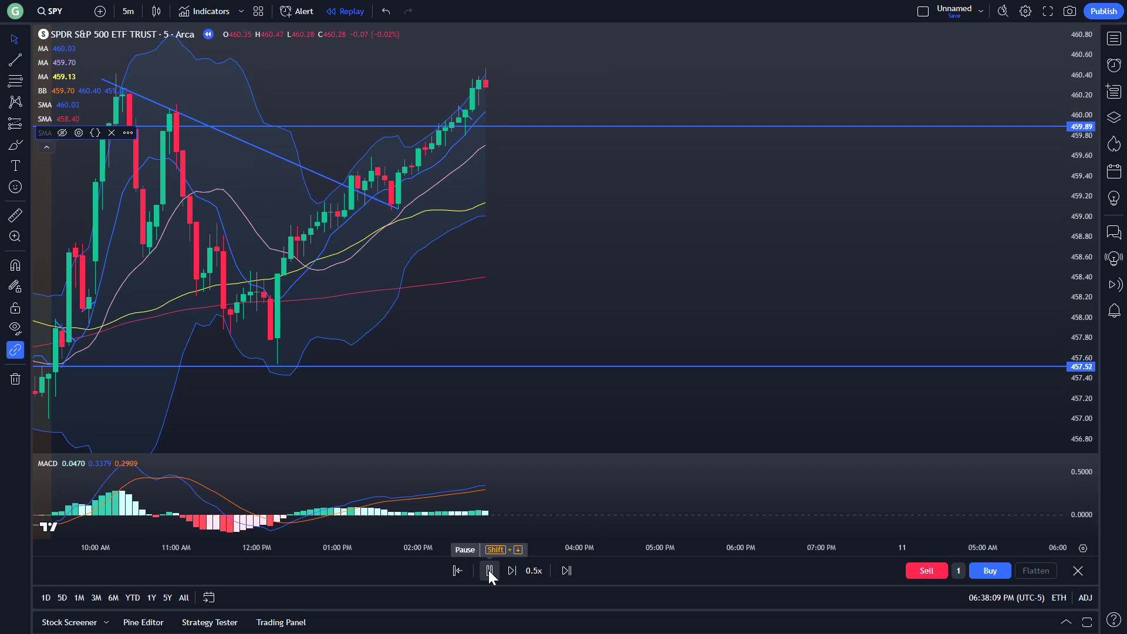
click(488, 570)
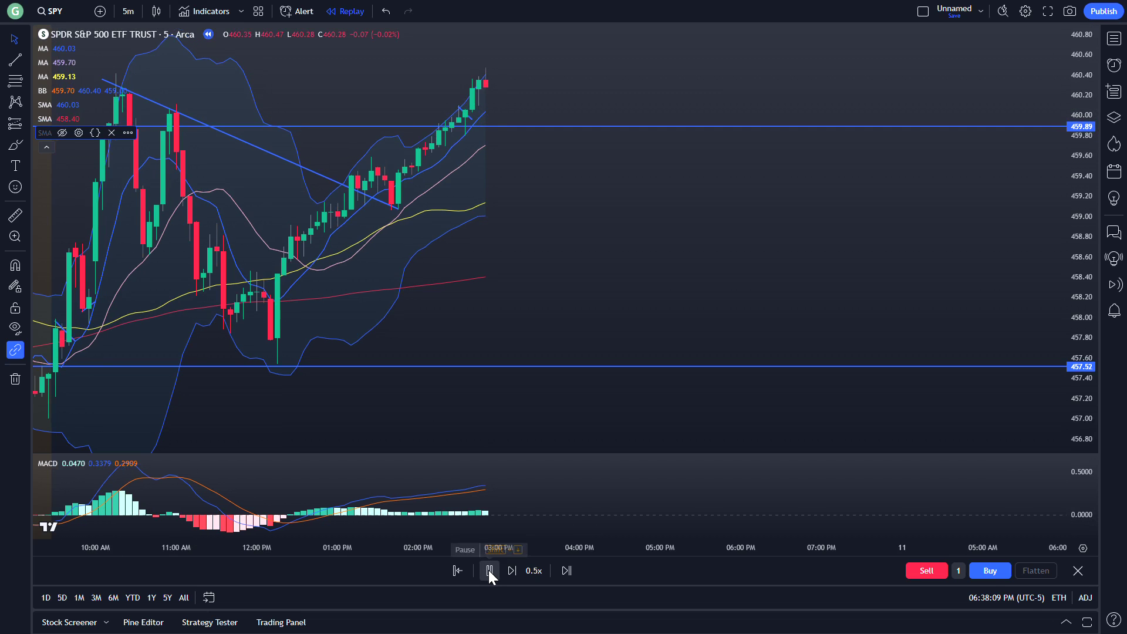
click(62, 133)
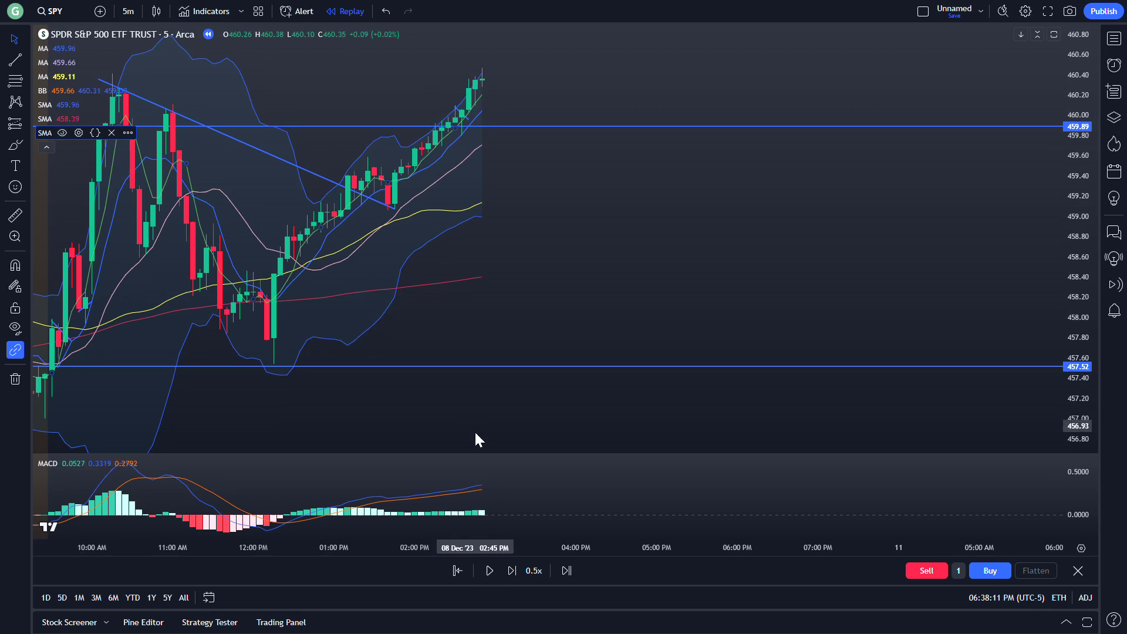
Play the 5-minute replay in stages and pause it at the 3:25 PM candle
click(492, 570)
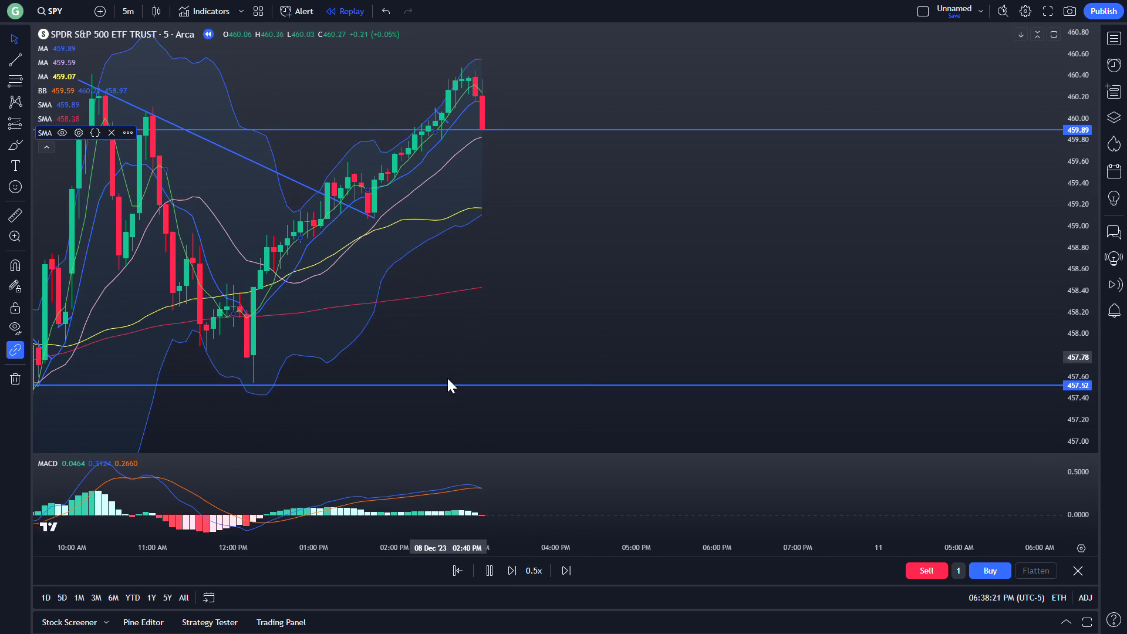
click(489, 571)
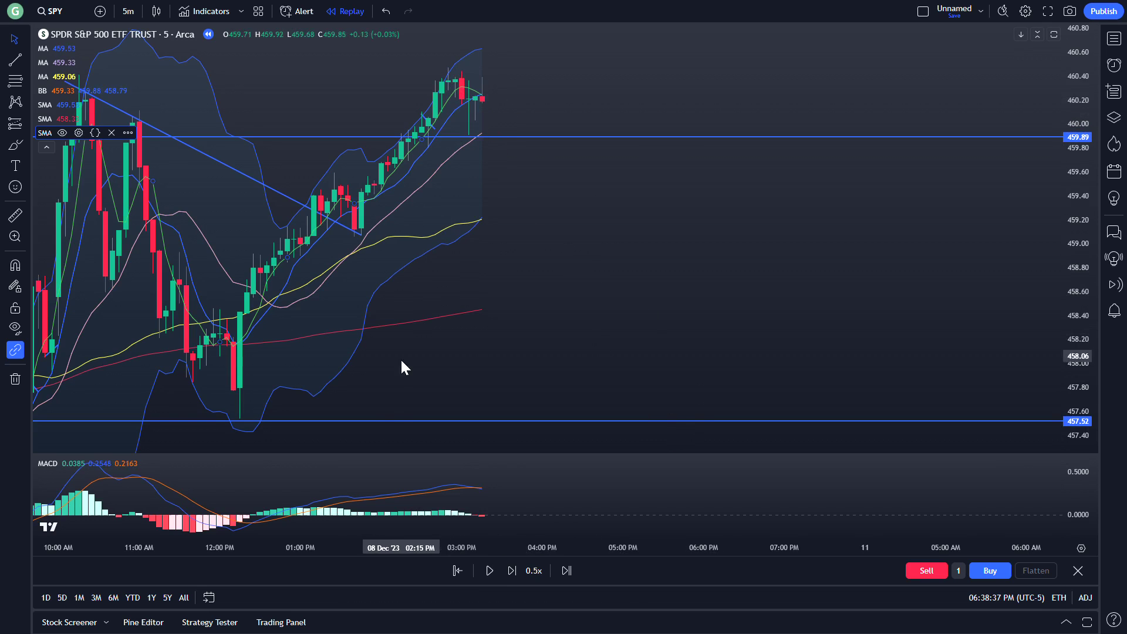
click(487, 569)
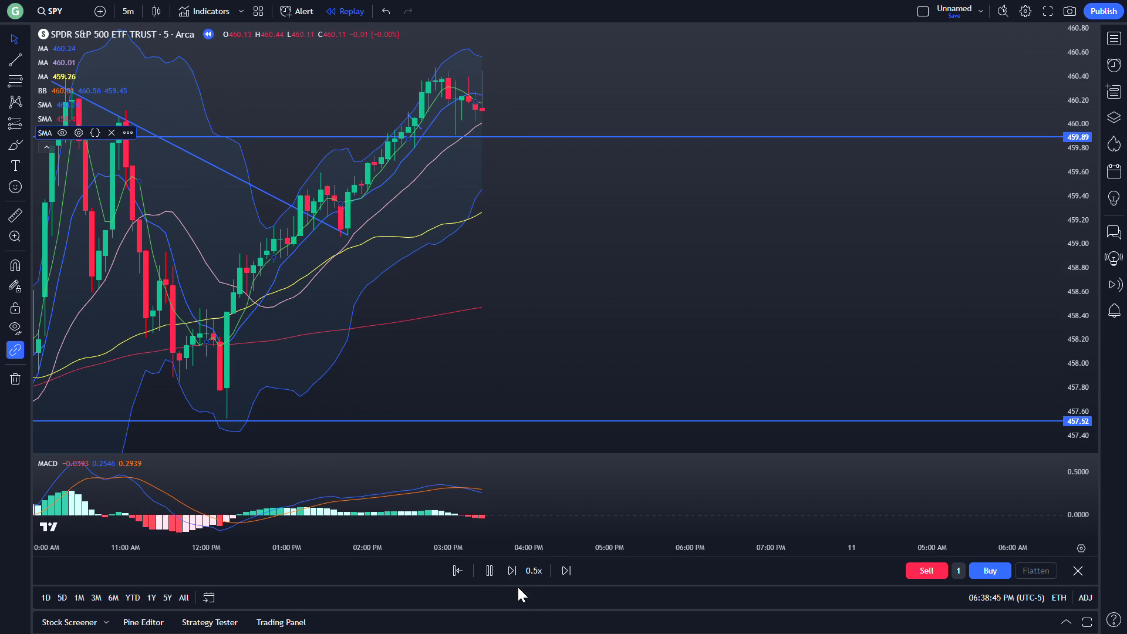
click(490, 570)
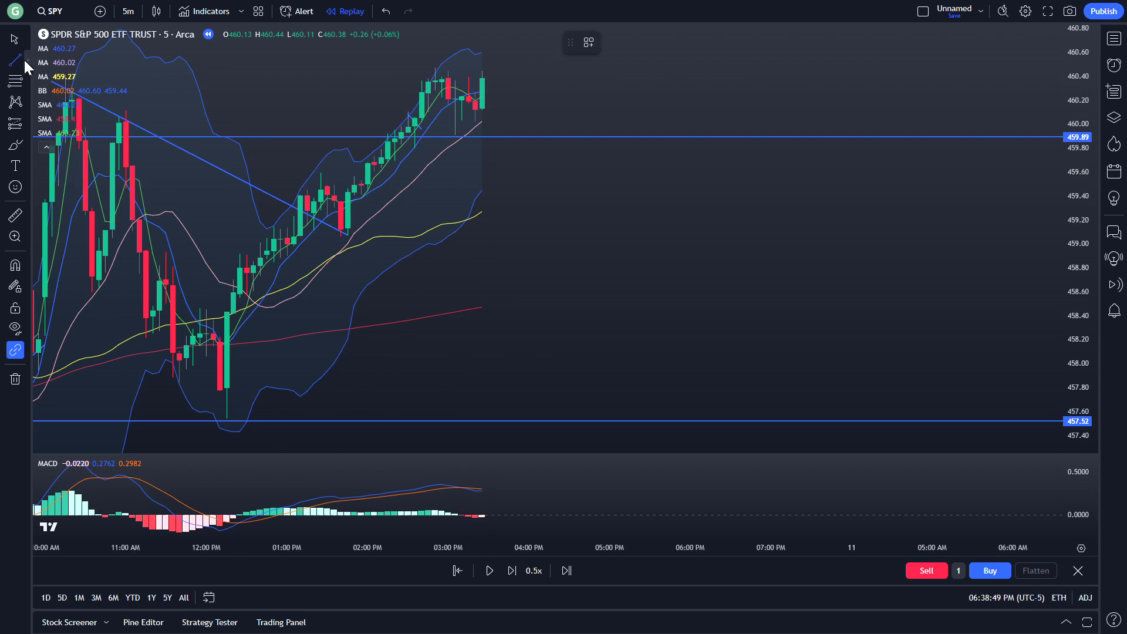
Draw a falling trend line across the latest highs, from about 460.44 at 2:50 PM to about 460.22 at 3:25 PM
click(438, 71)
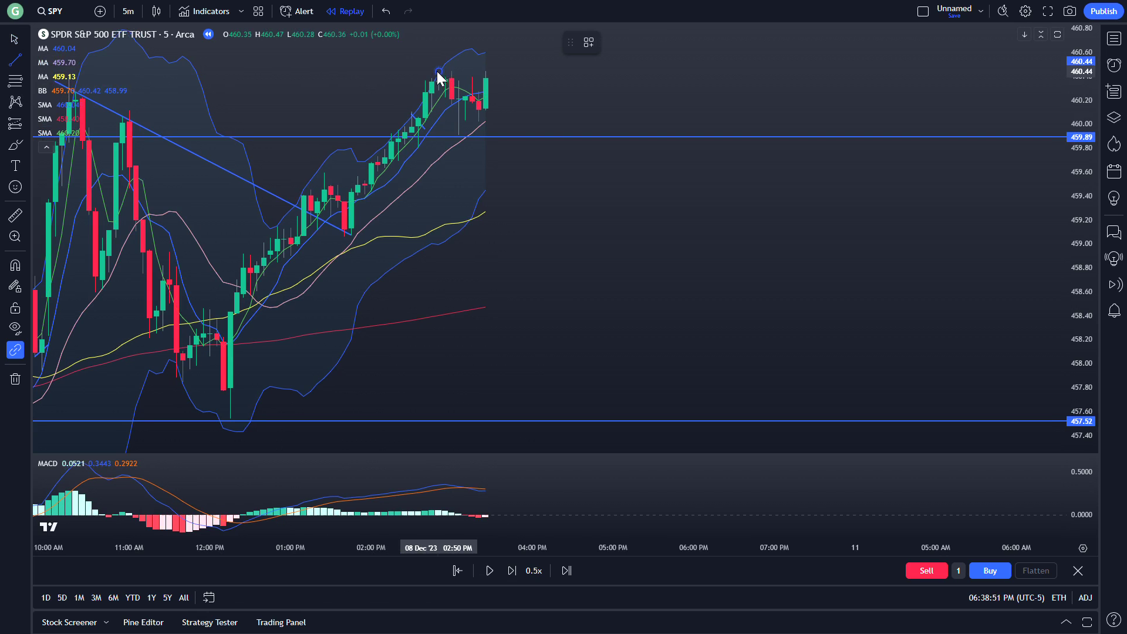
click(484, 98)
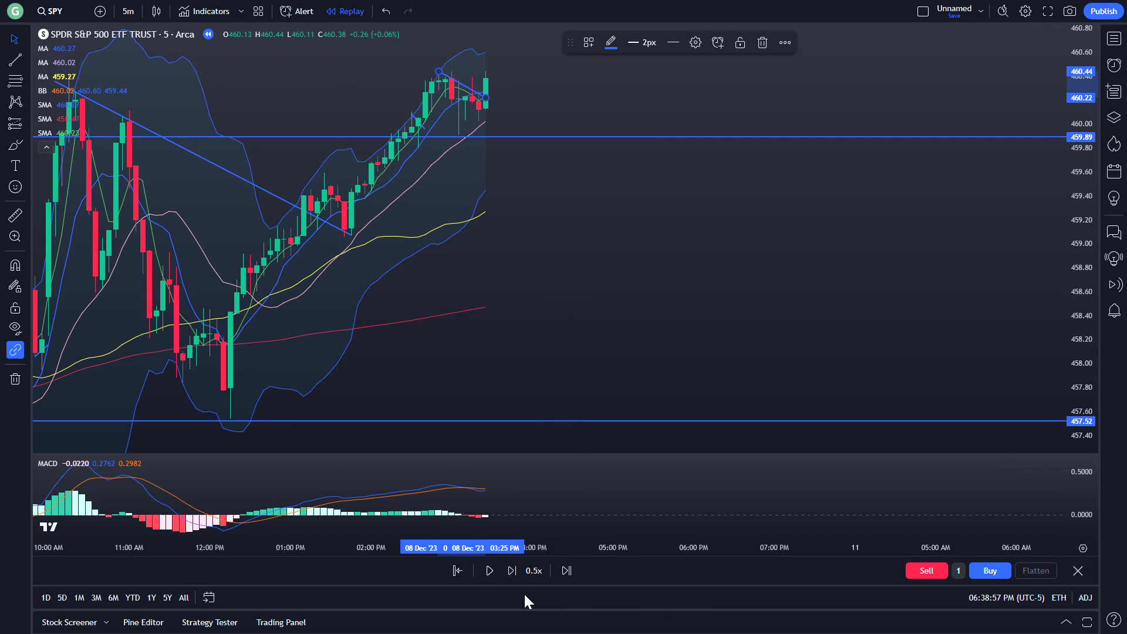
click(561, 421)
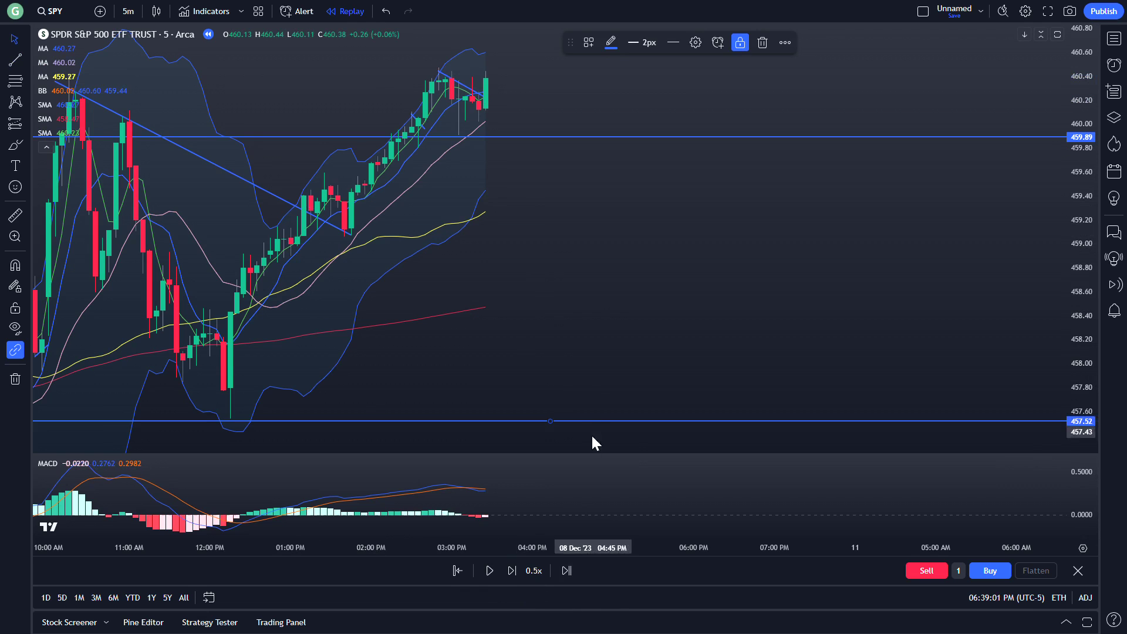
Play the 5-minute replay past the 4:00 PM close and pause it at the 4:10 PM candle
click(491, 567)
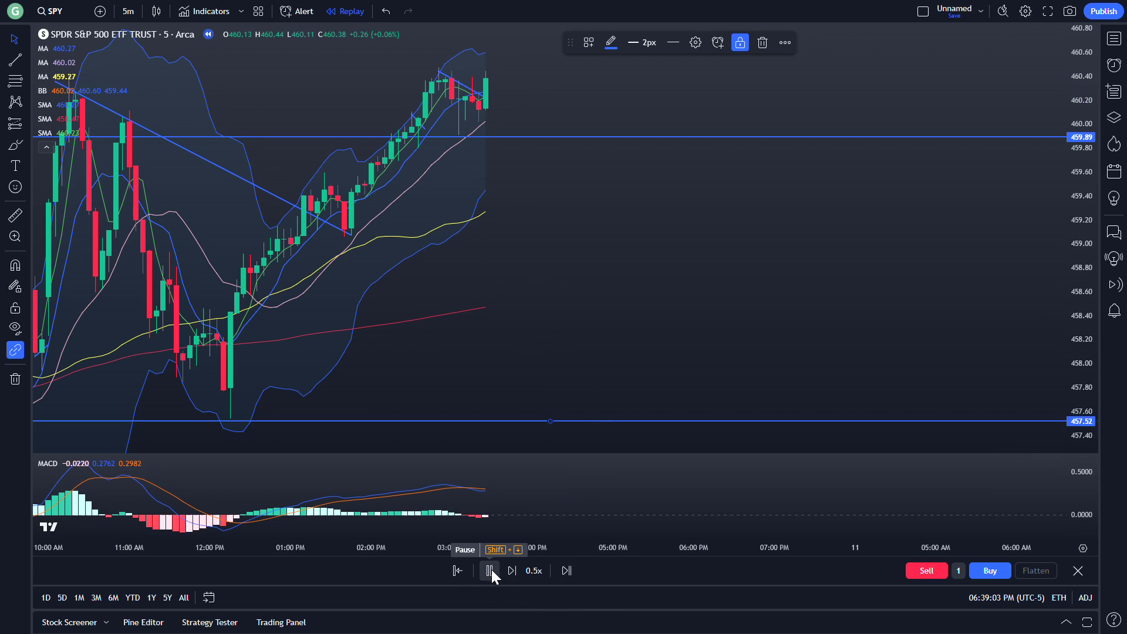
click(678, 322)
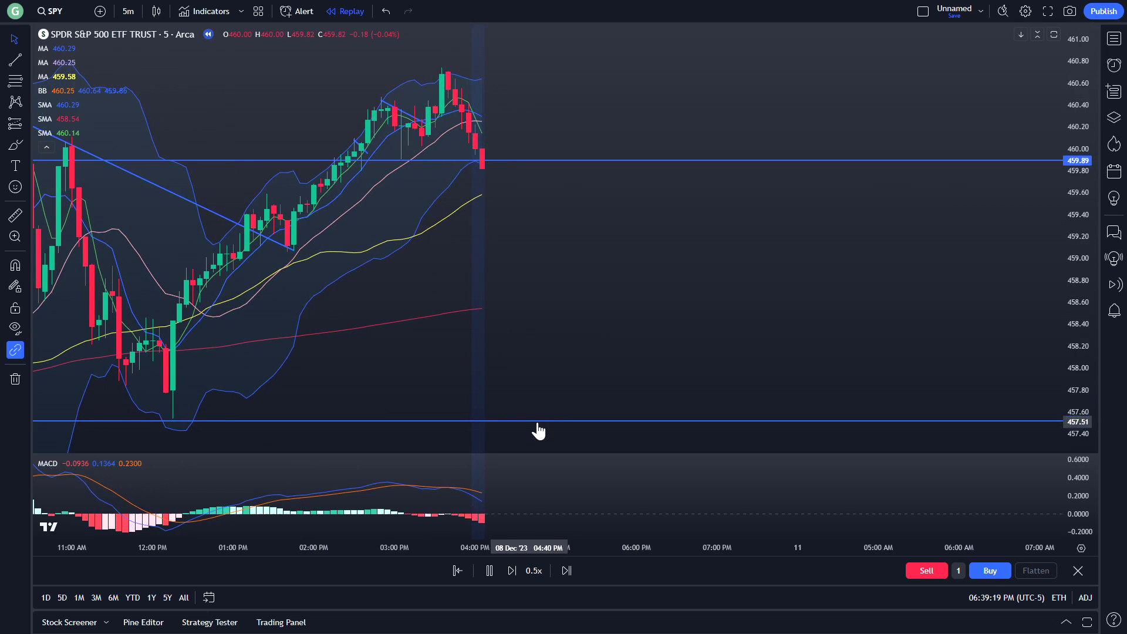
click(489, 571)
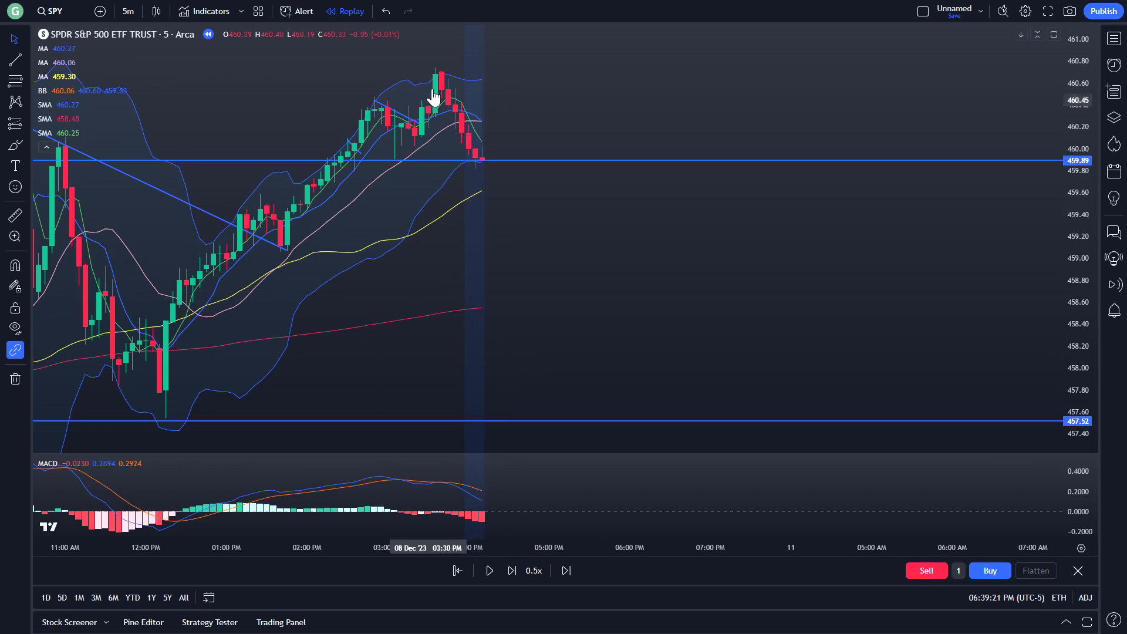